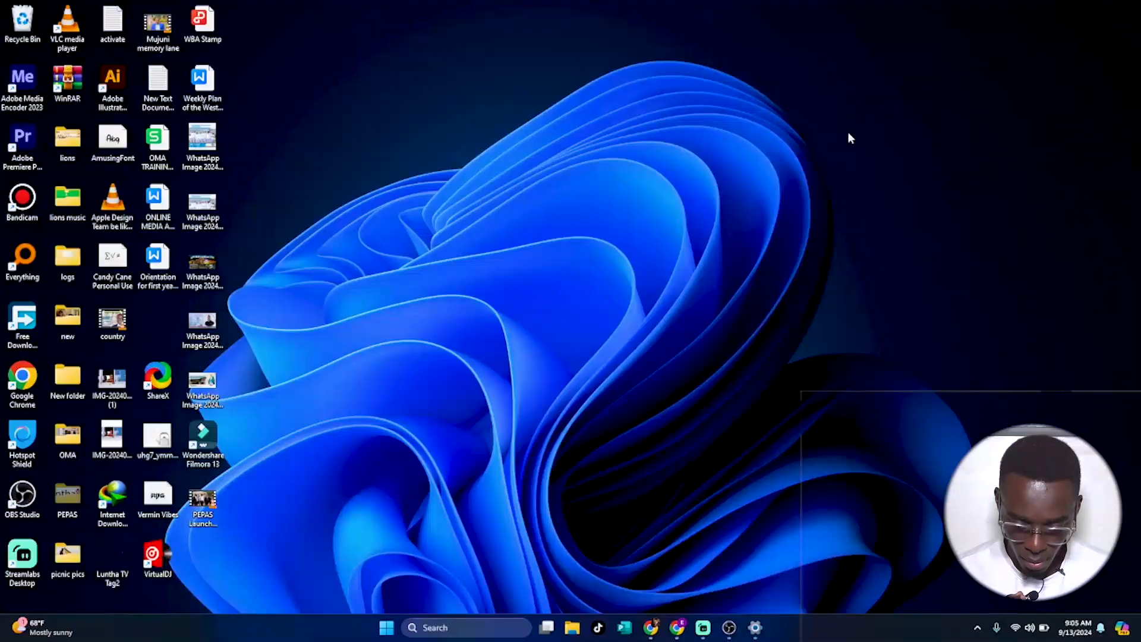
Launch OBS Studio from the taskbar.
left_click(727, 628)
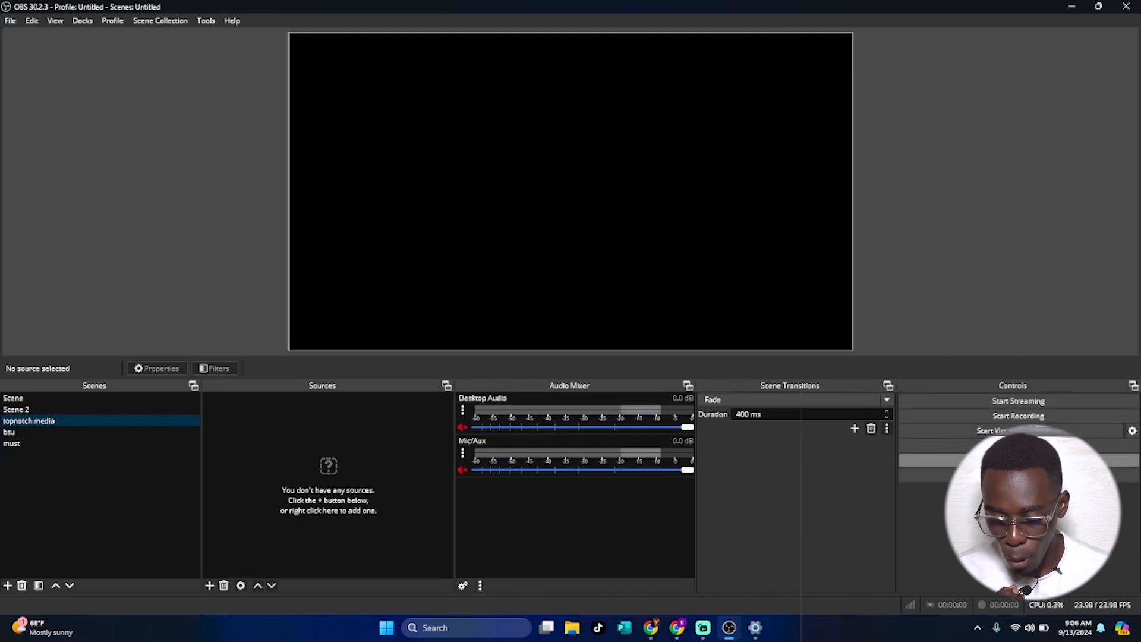
left_click(1010, 461)
right_click(839, 85)
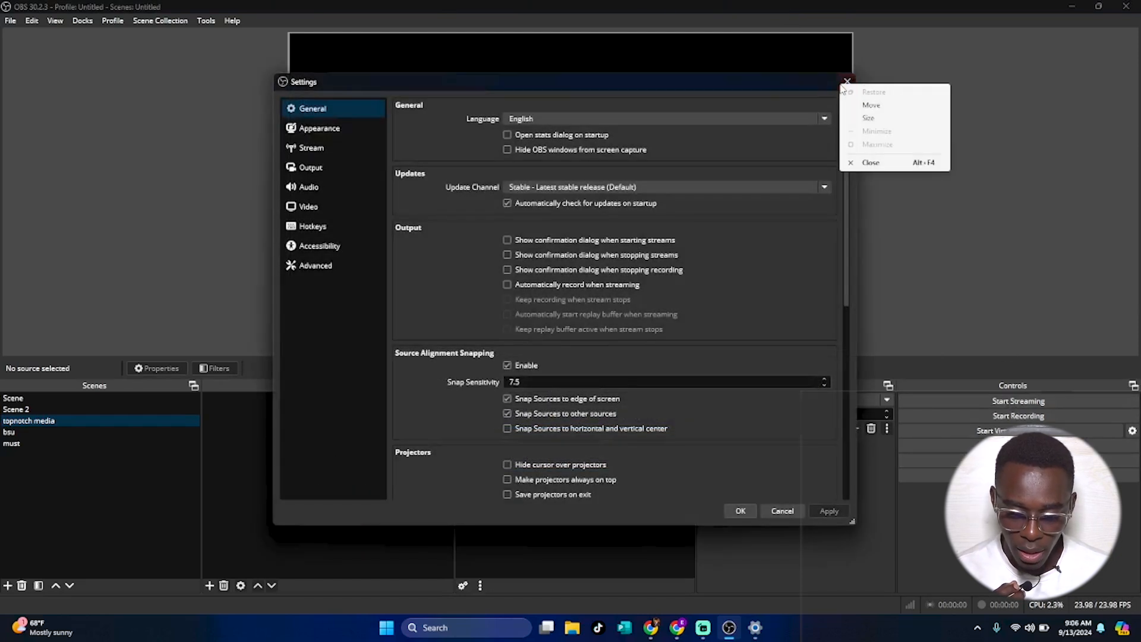
left_click(843, 82)
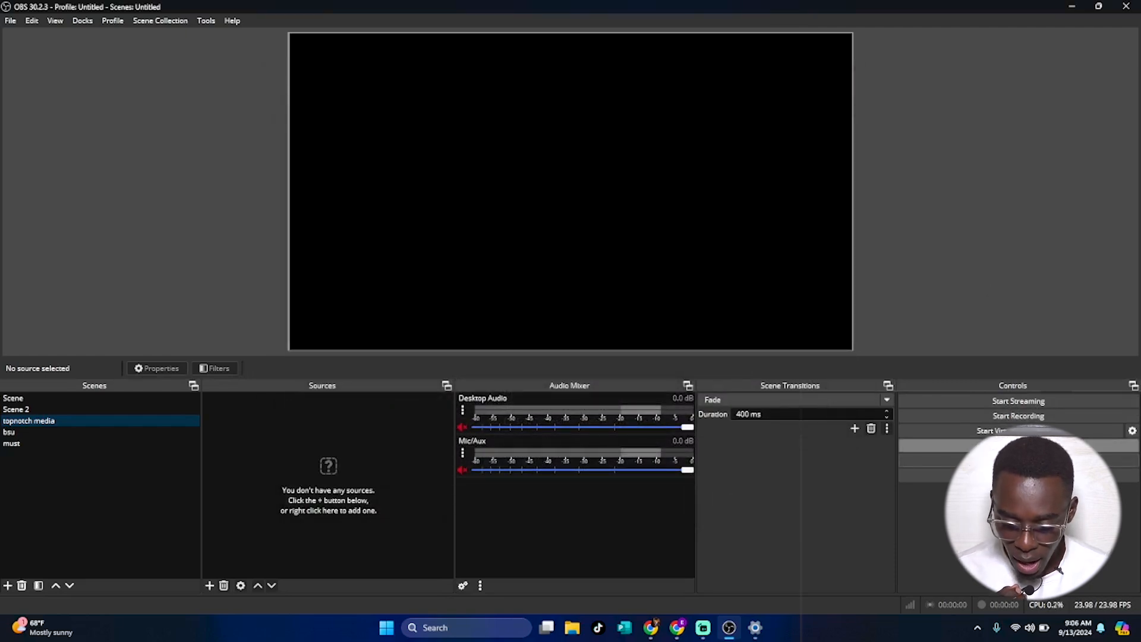
Open the Appearance settings and switch the interface style to Default.
left_click(1019, 460)
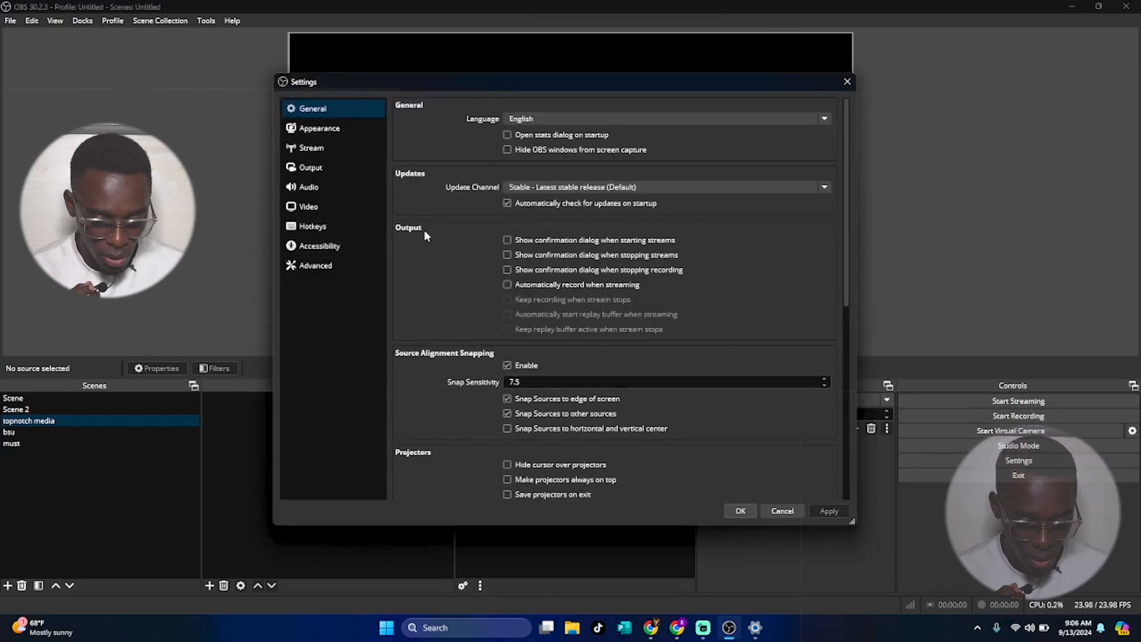
left_click(324, 131)
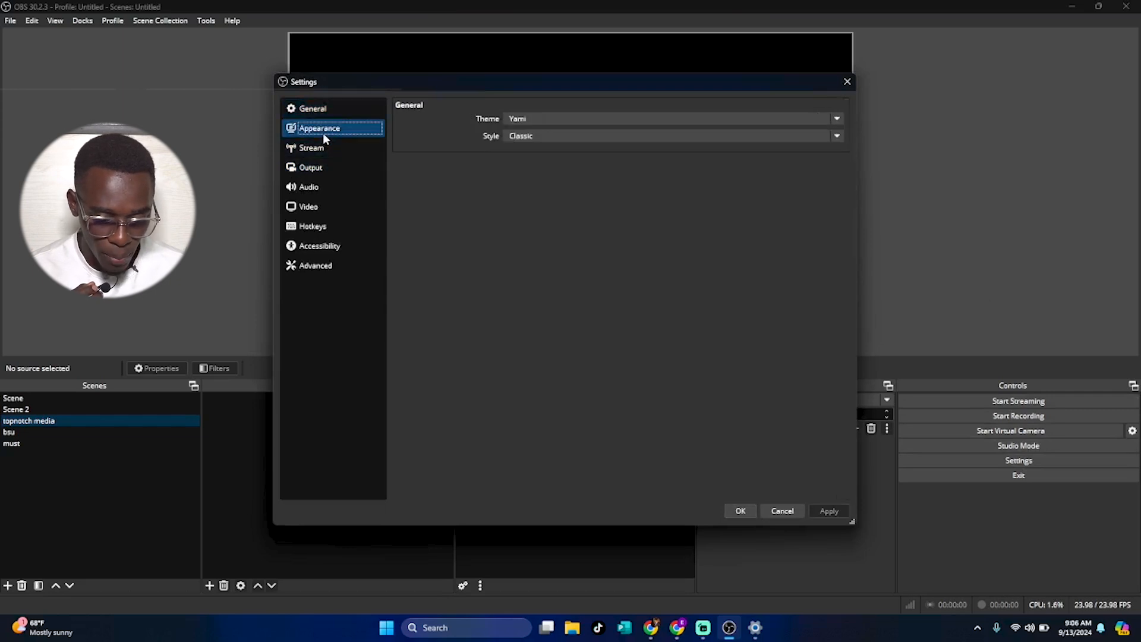
left_click(518, 138)
left_click(533, 171)
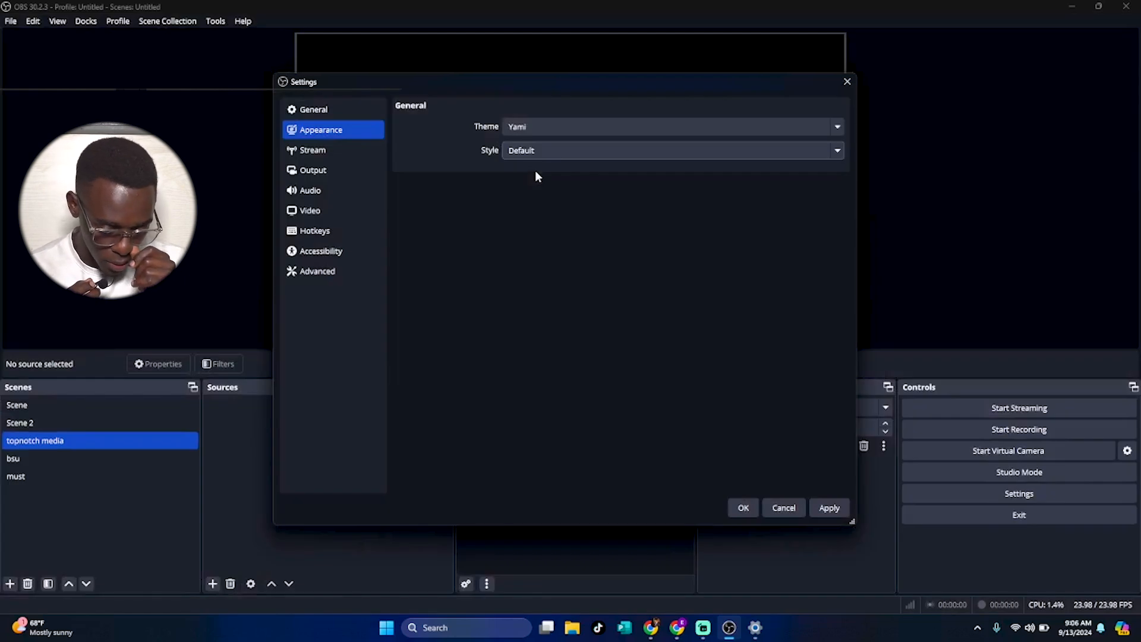
Switch the interface style to Grey, then to Rachni.
left_click(528, 156)
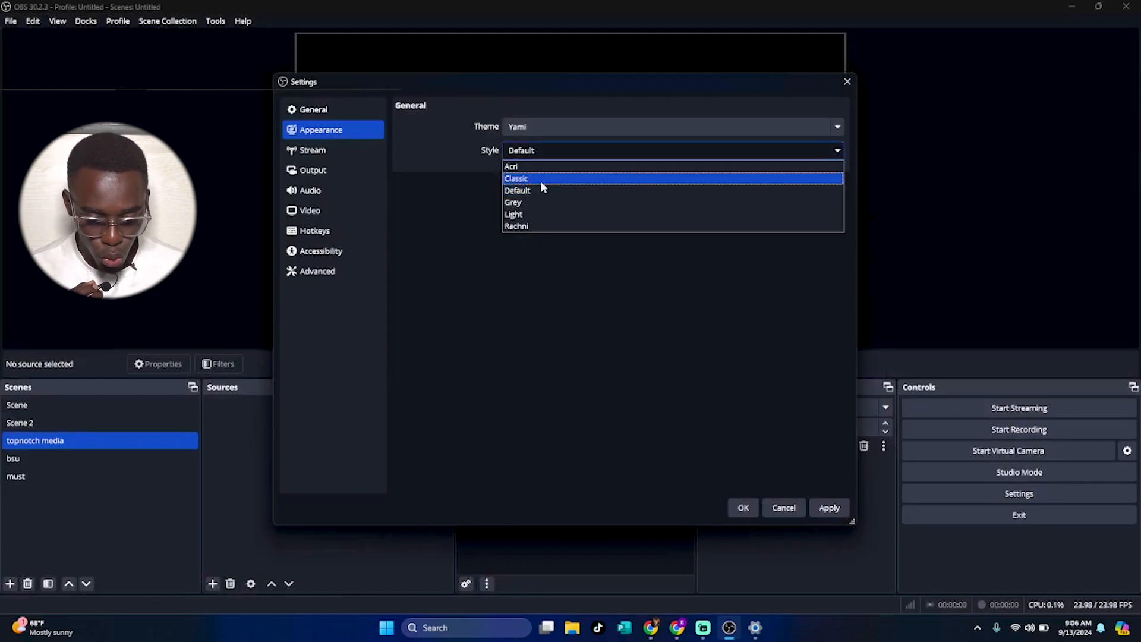
left_click(535, 202)
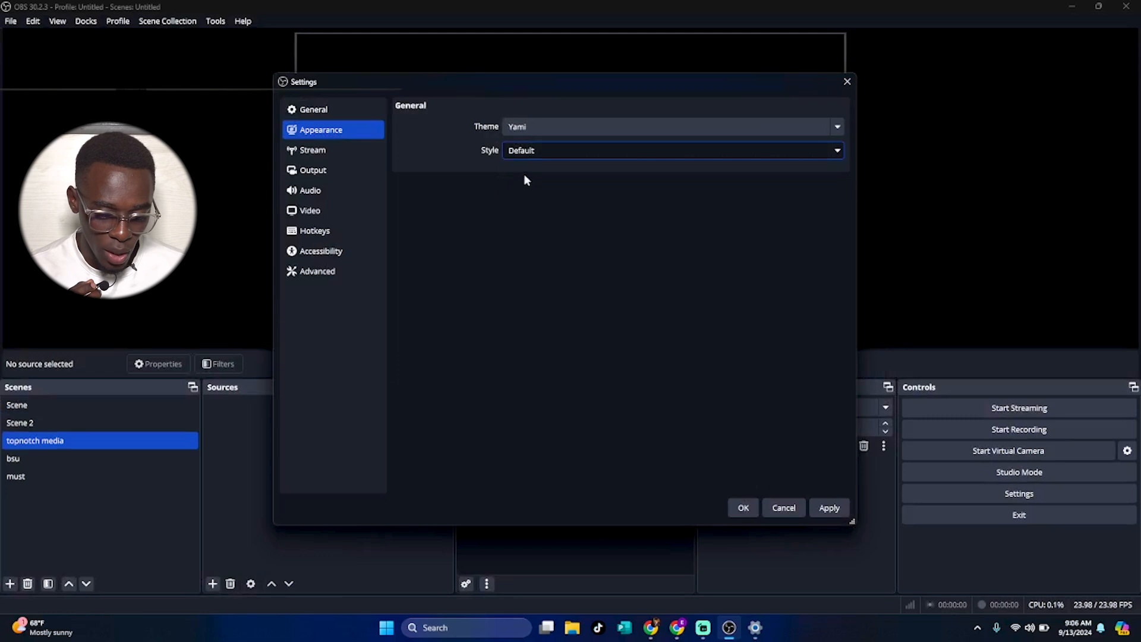
left_click(524, 154)
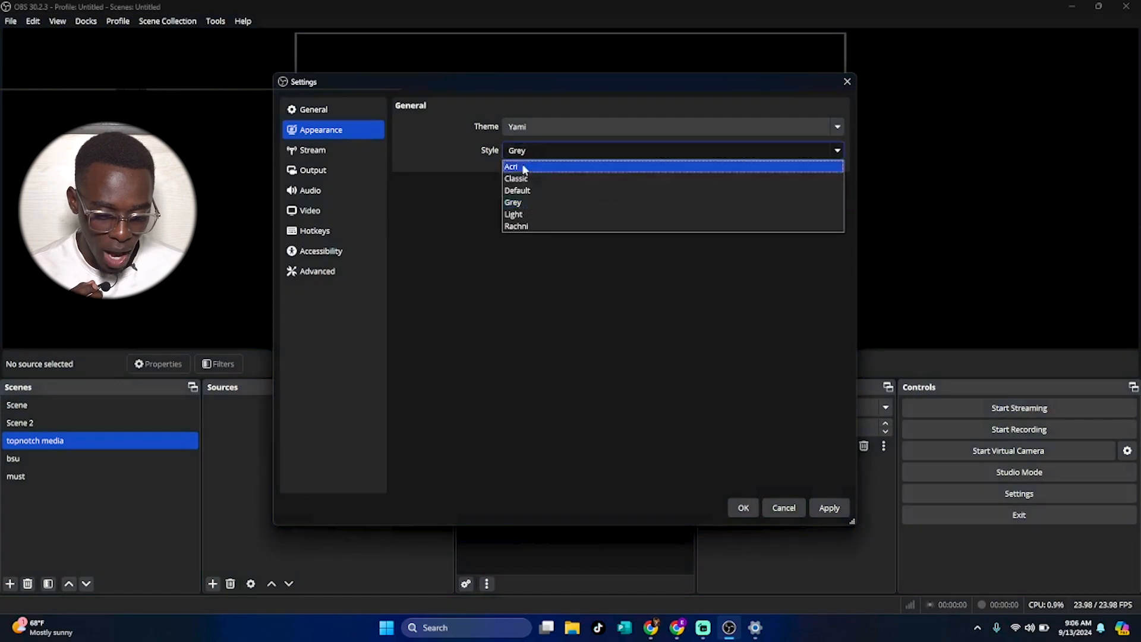
left_click(529, 226)
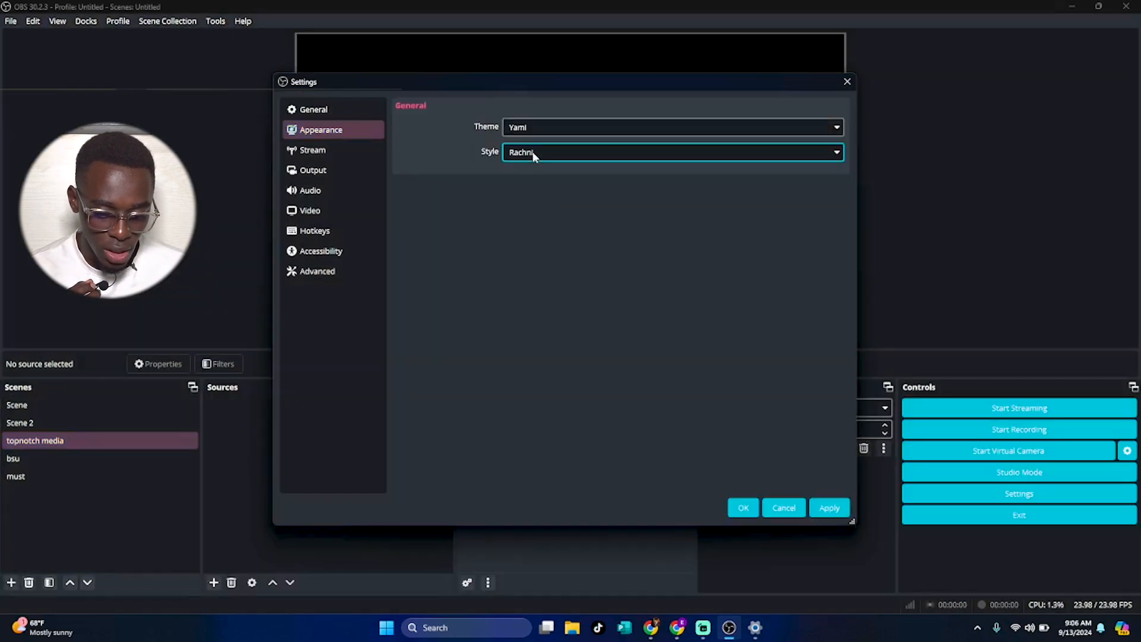
Switch the interface style to Acri, then back to Classic.
left_click(533, 153)
left_click(529, 170)
left_click(530, 150)
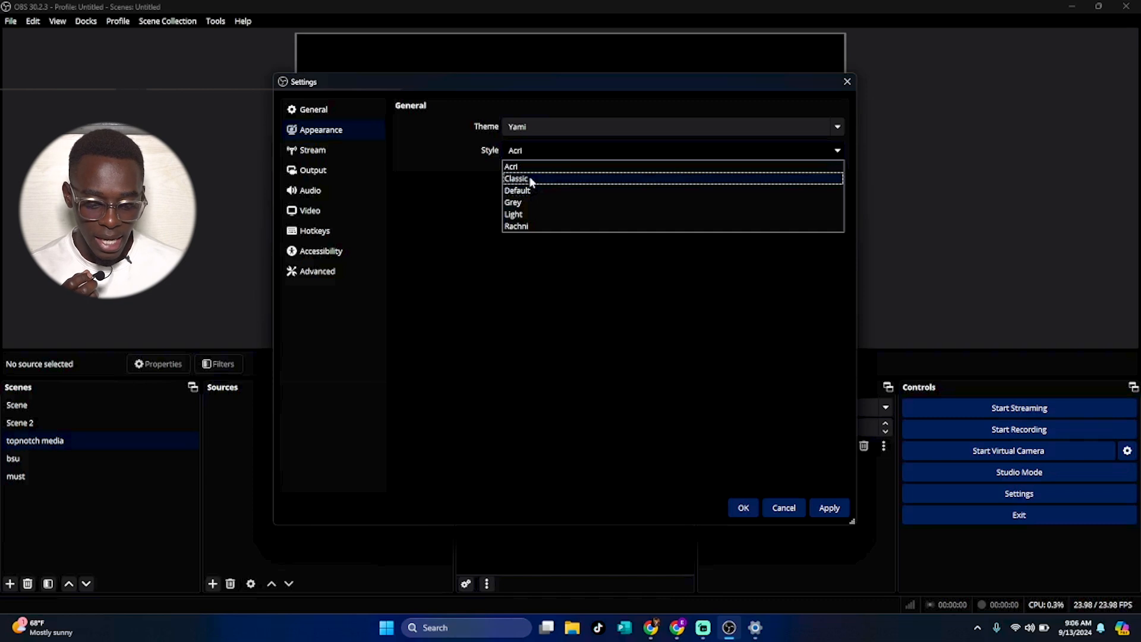
left_click(529, 179)
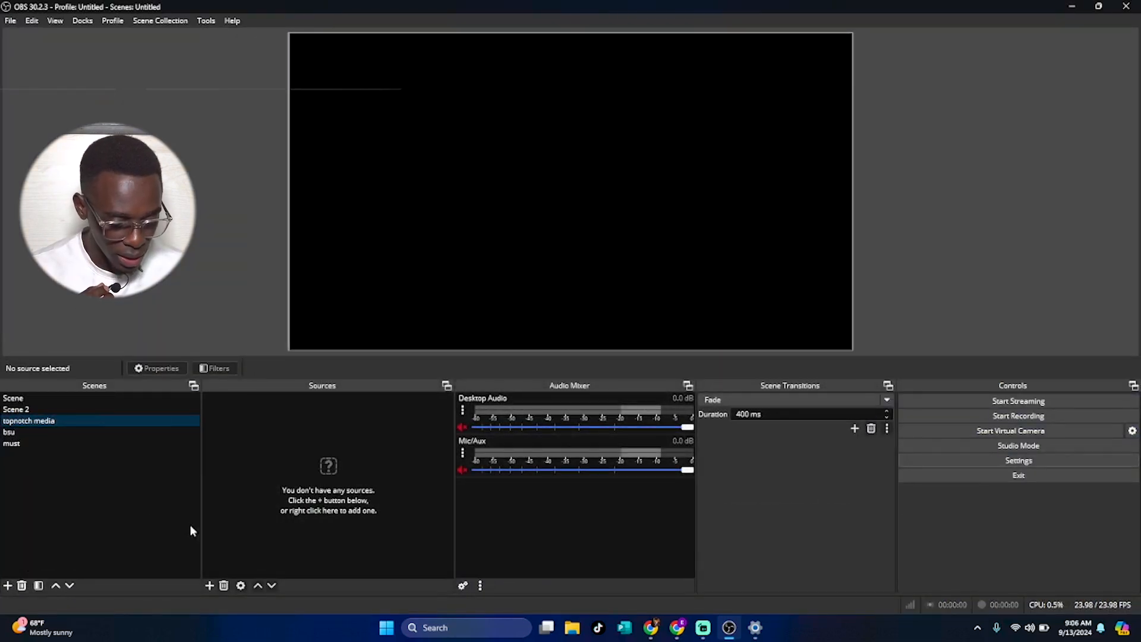
left_click(93, 444)
left_click(136, 432)
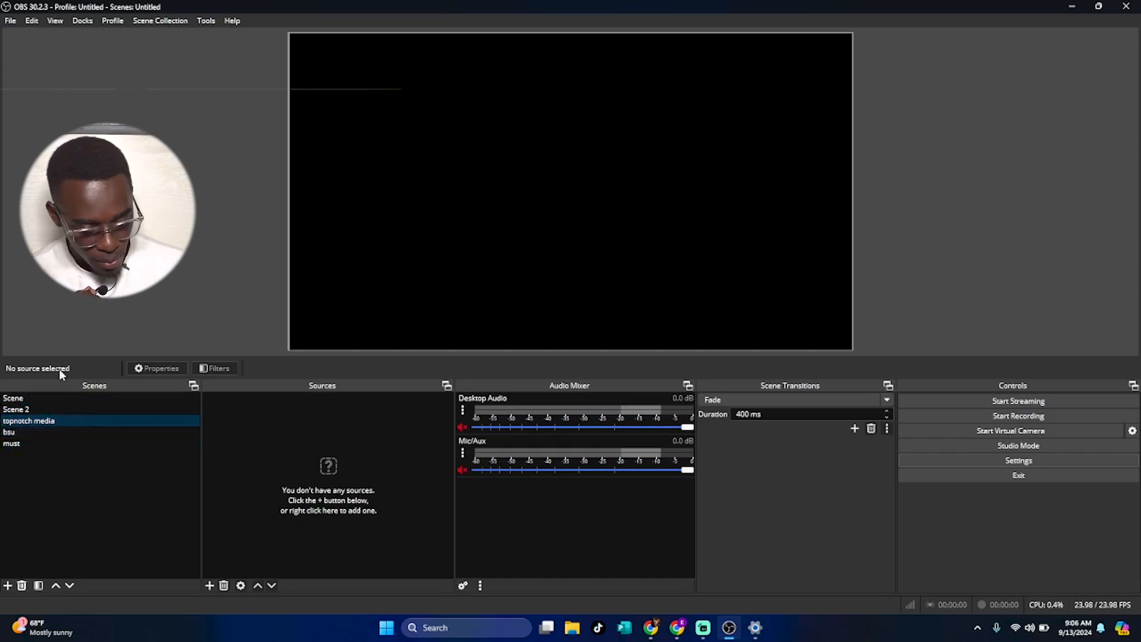
left_click(61, 443)
left_click(36, 399)
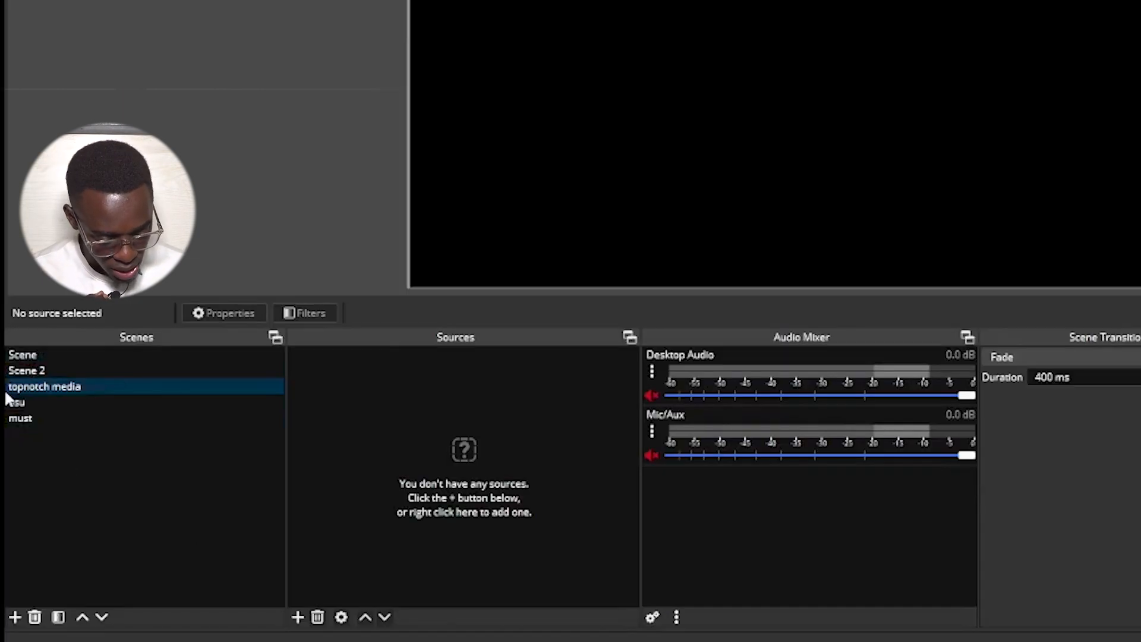
left_click(69, 387)
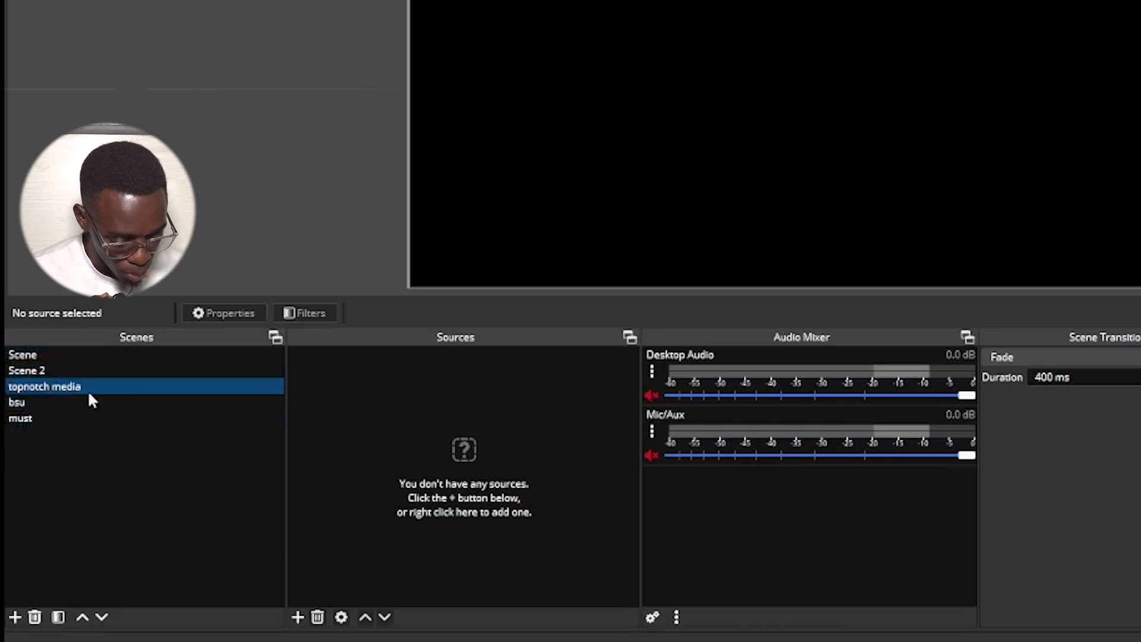
left_click(61, 402)
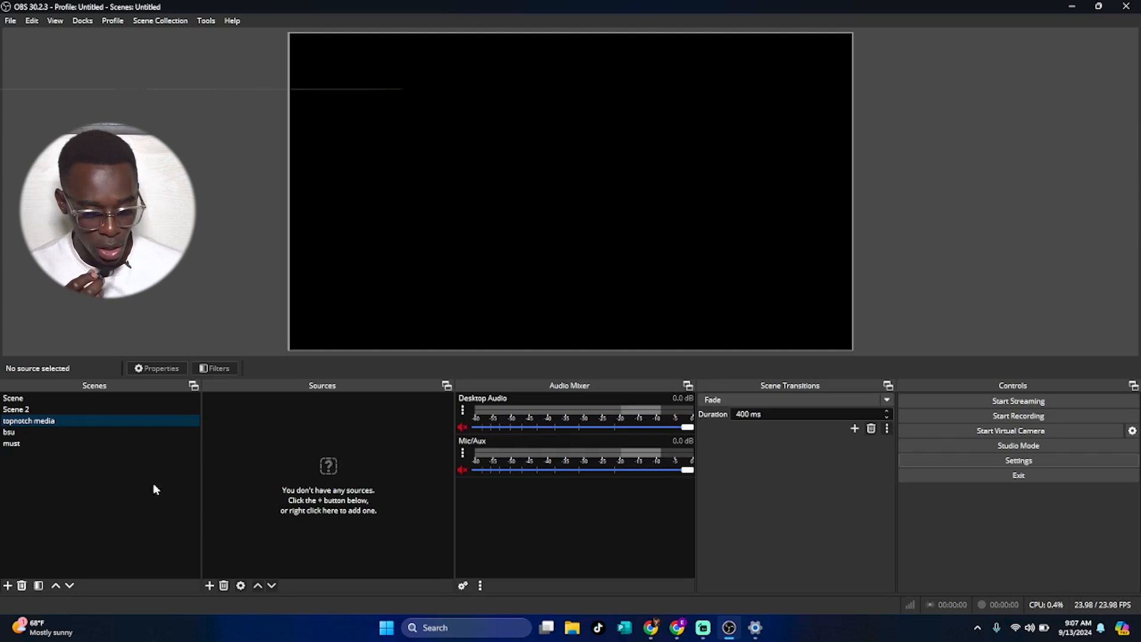
Add a new scene named TOPNOTCG CLASS 2.
left_click(8, 586)
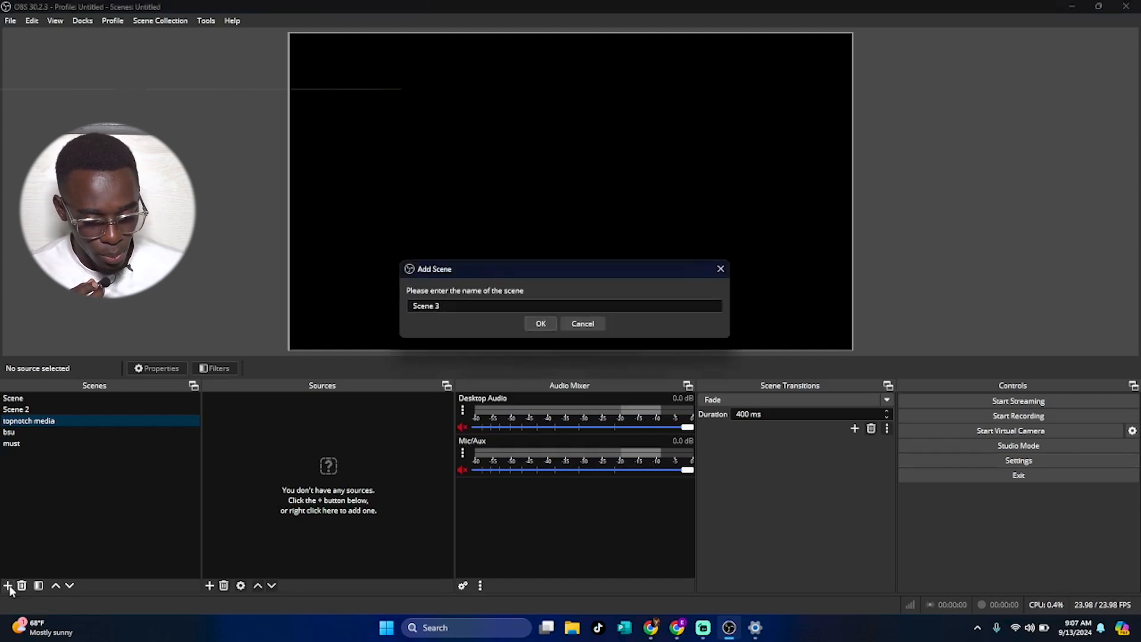
left_click_drag(452, 310, 399, 311)
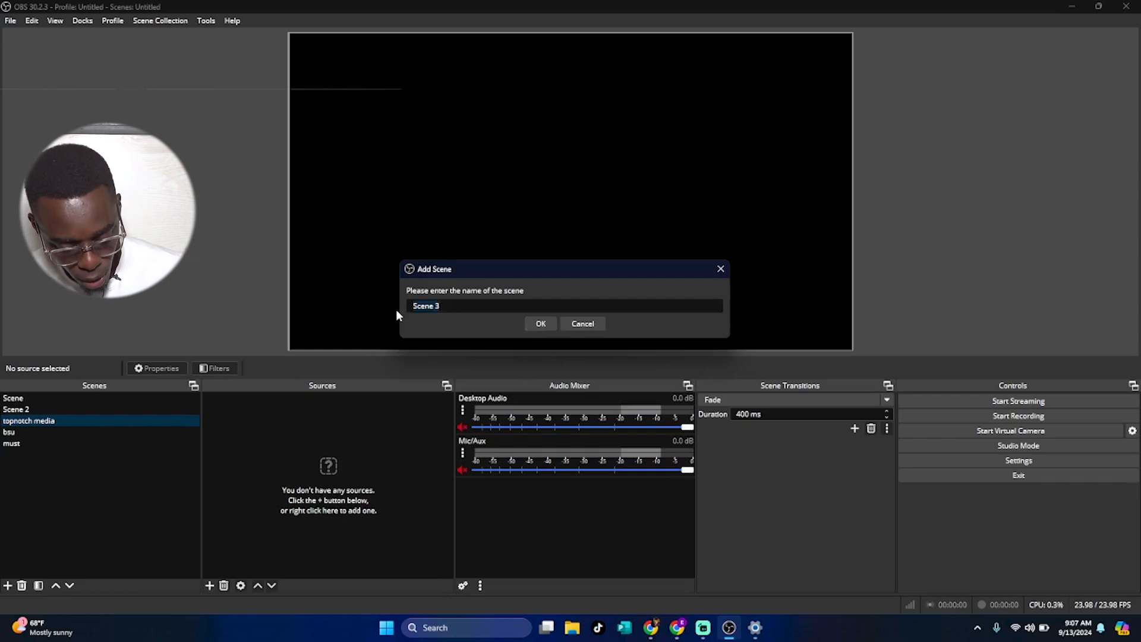
type("TOPNOTCG")
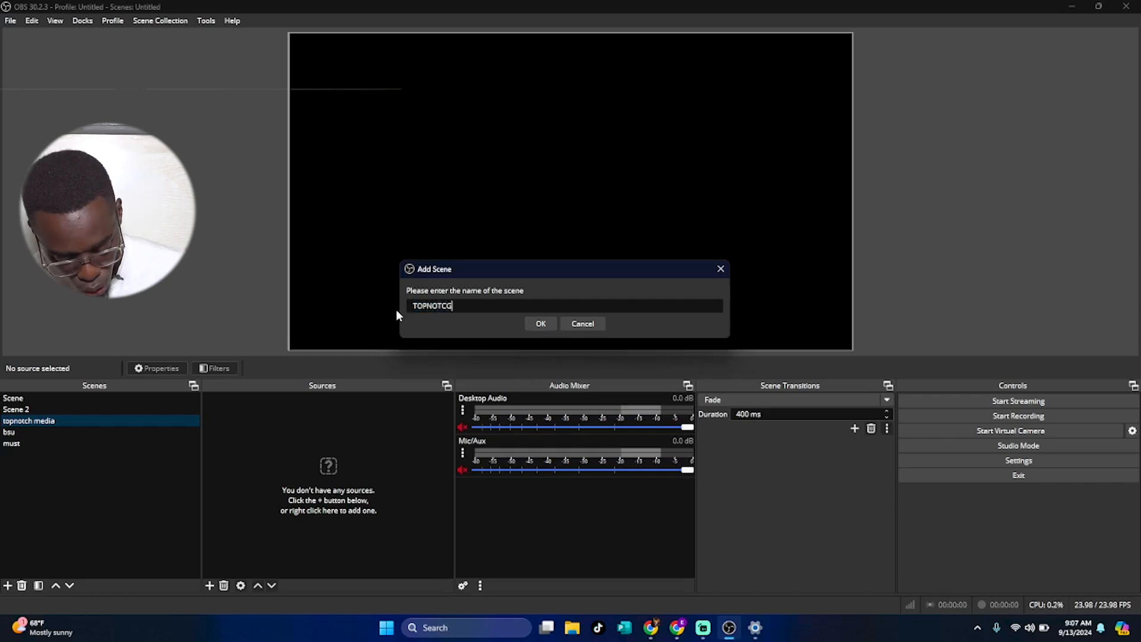
type(" CLASS")
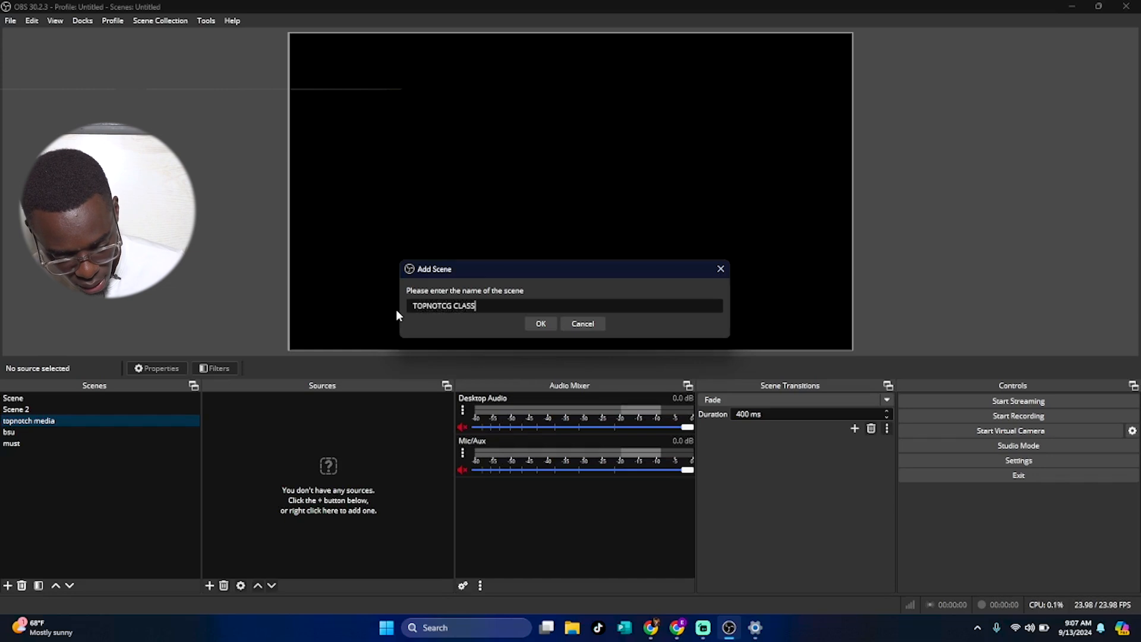
type(" 2")
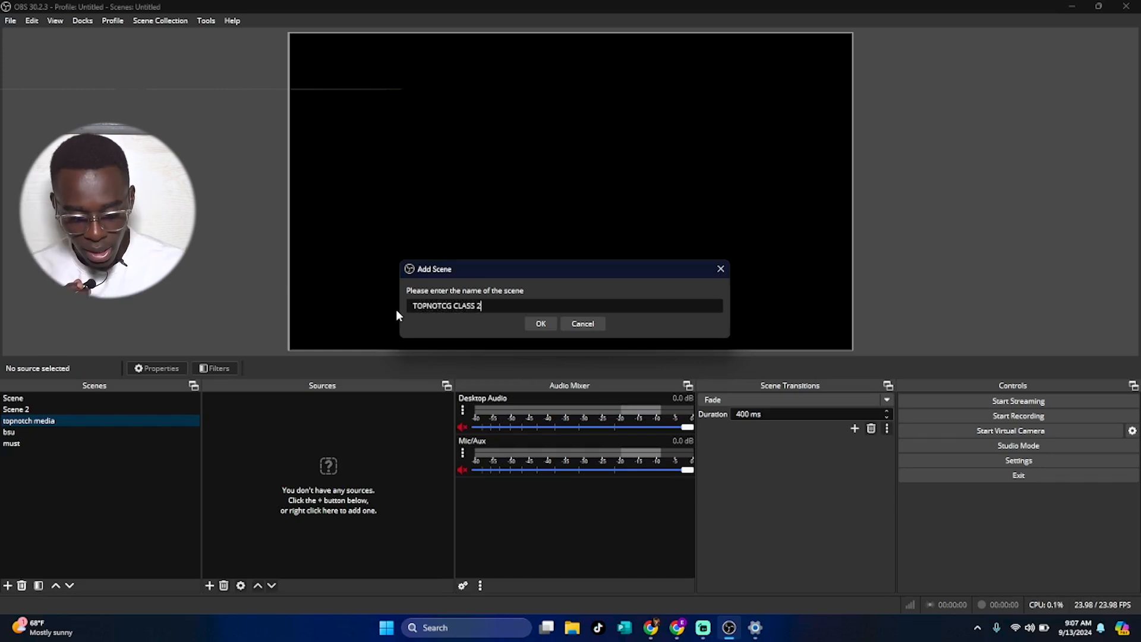
key("Return")
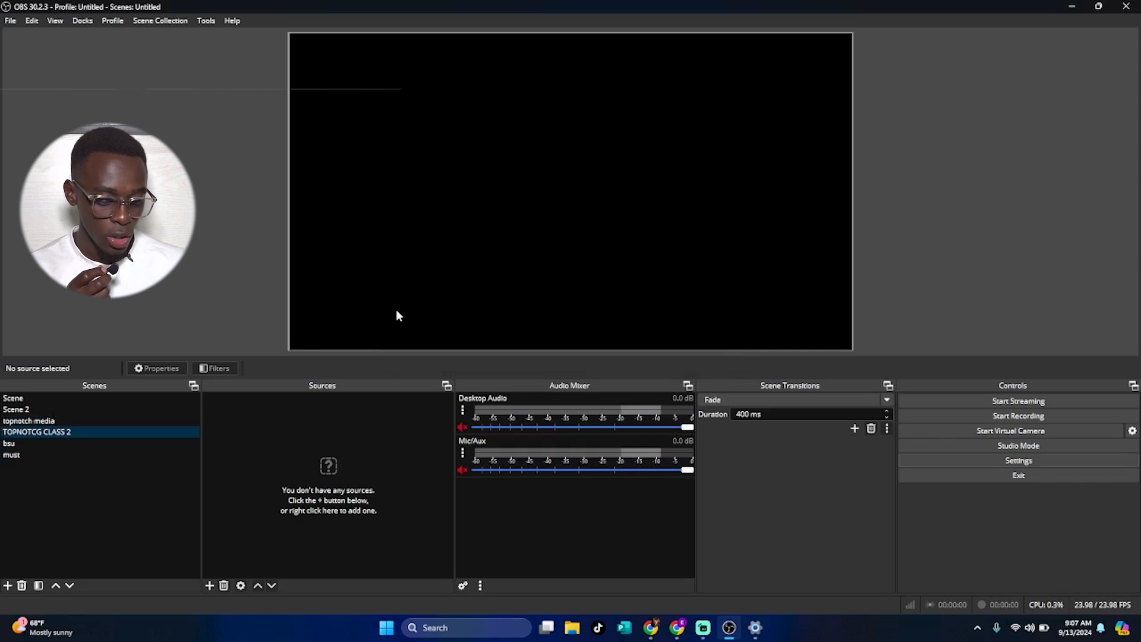
double_click(63, 432)
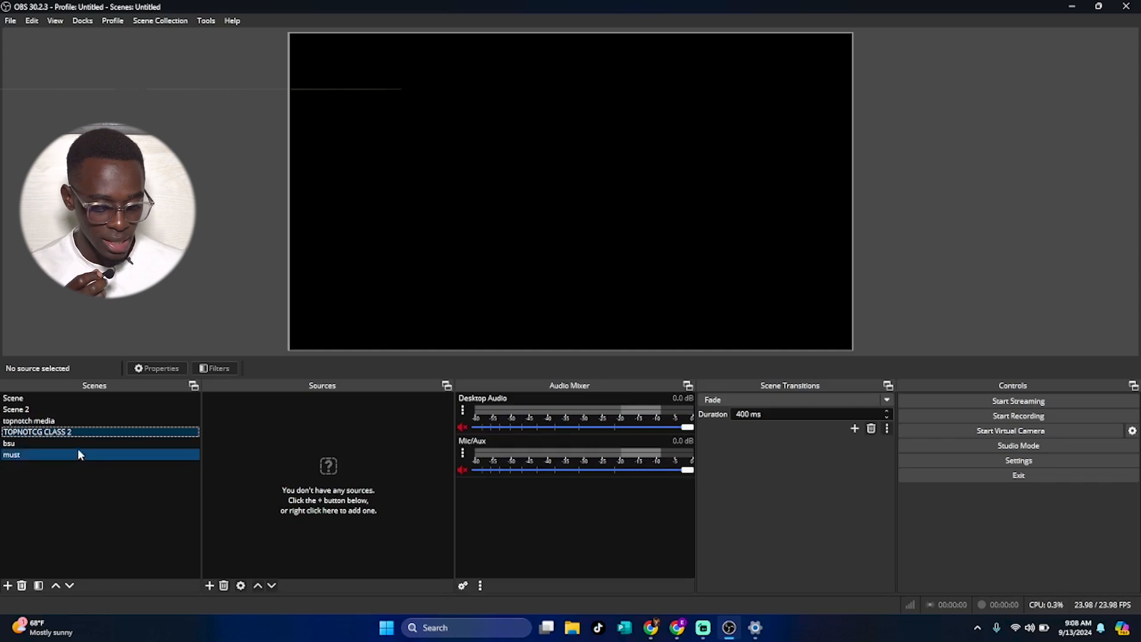
right_click(66, 437)
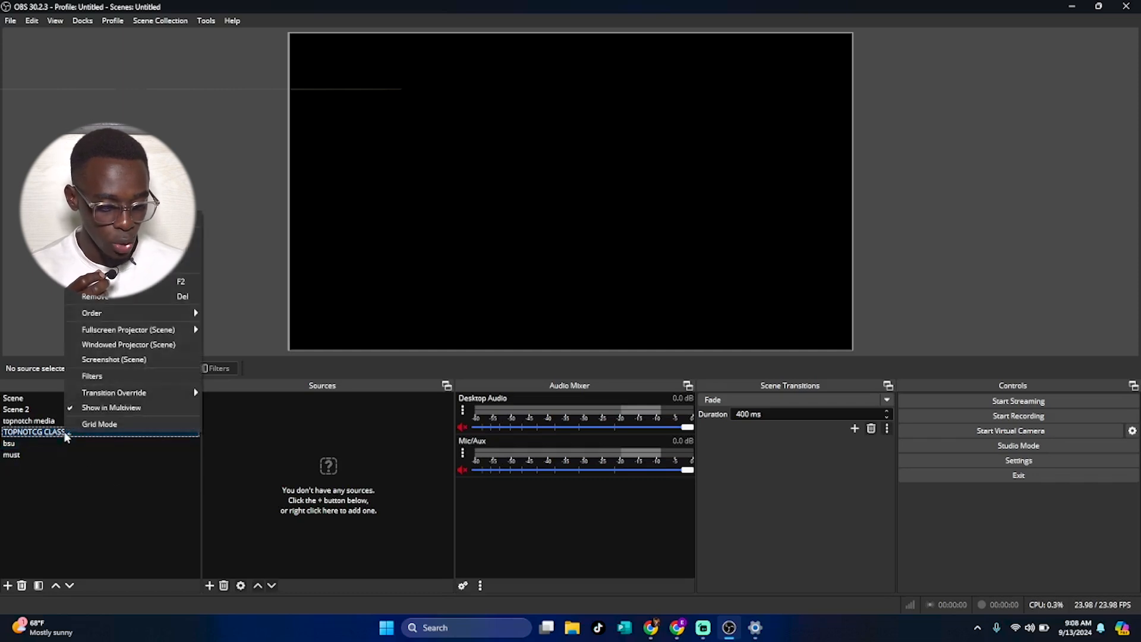
left_click(95, 281)
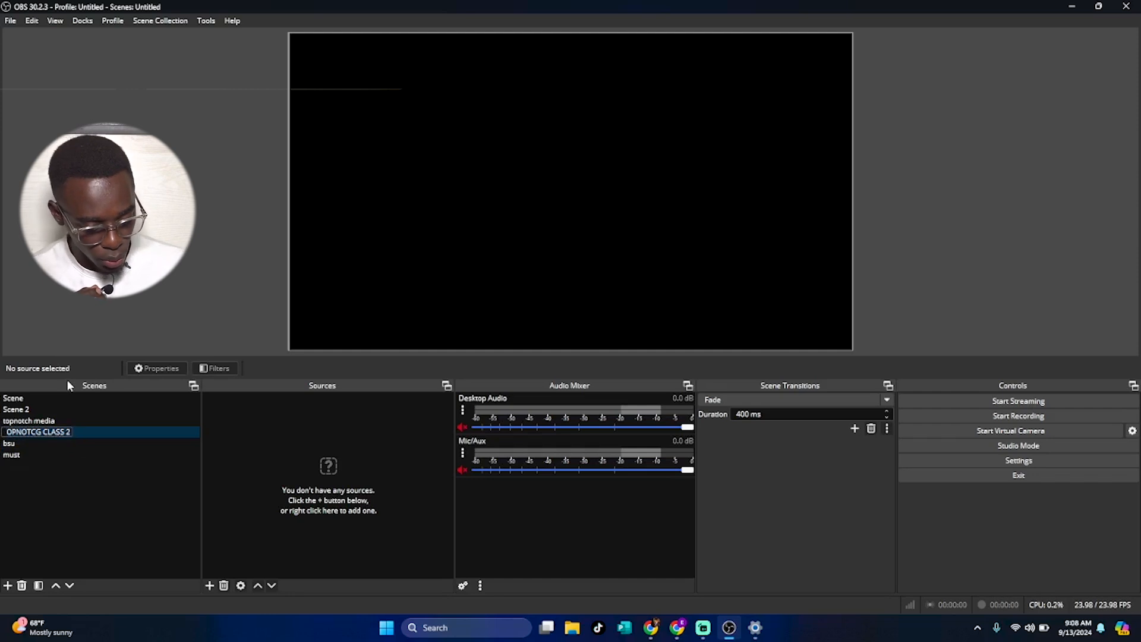
left_click(98, 433)
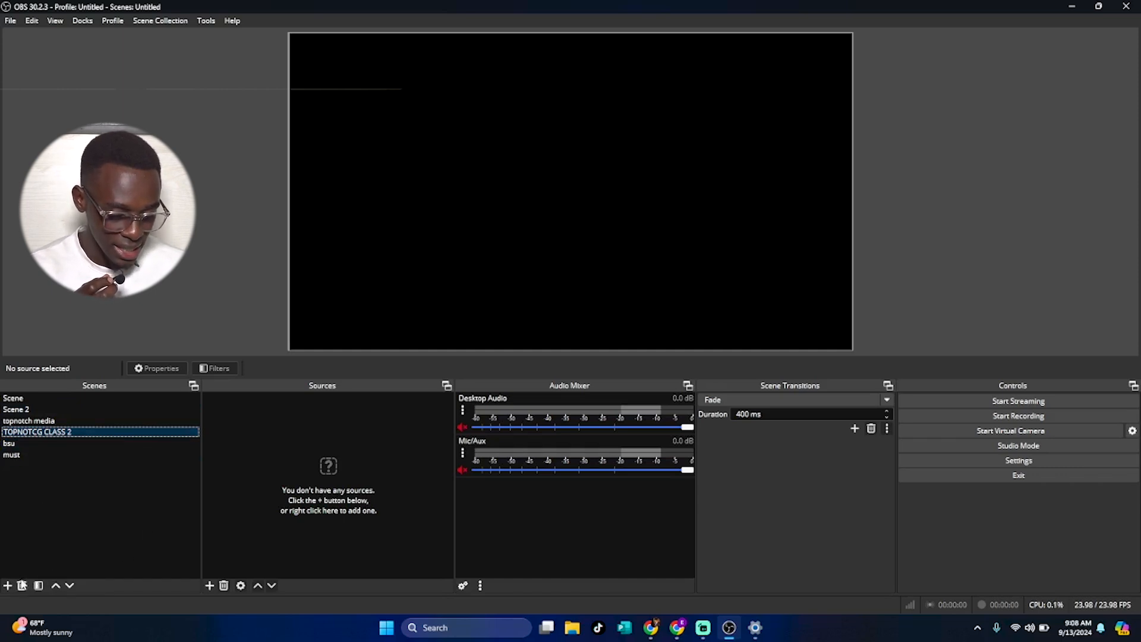
Remove the topnotch media scene from the scene list.
left_click(51, 422)
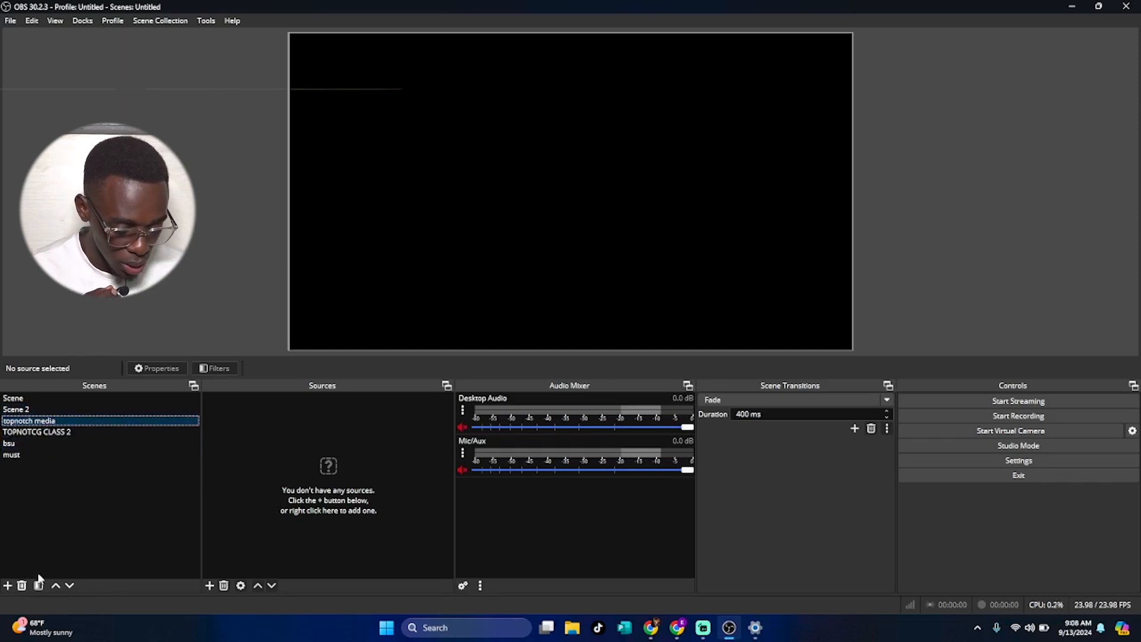
left_click(22, 586)
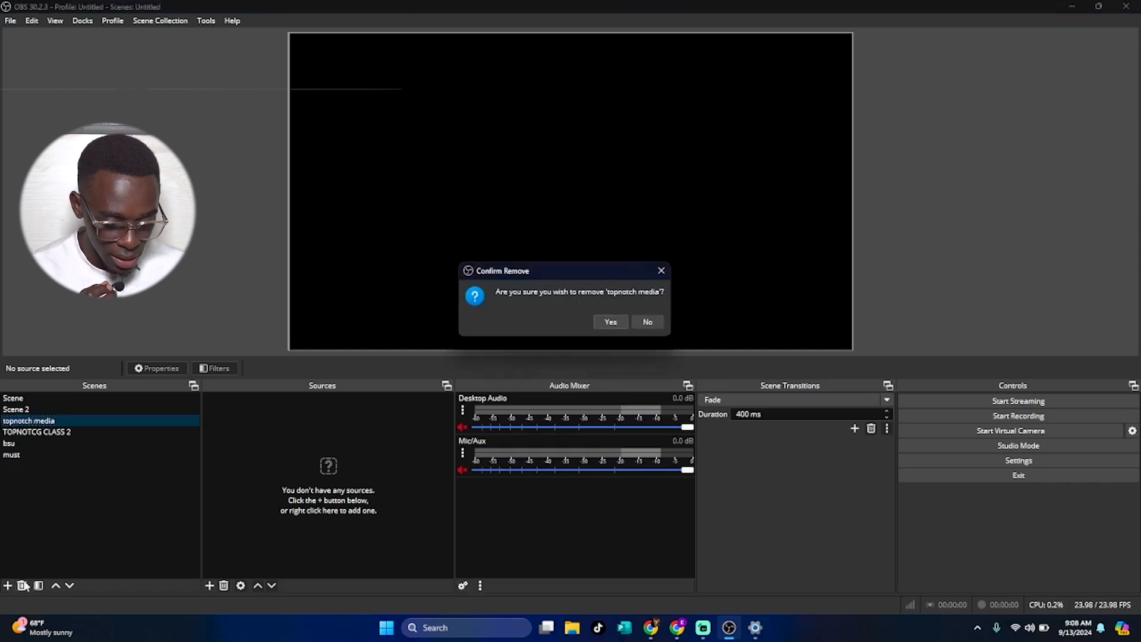
left_click(610, 322)
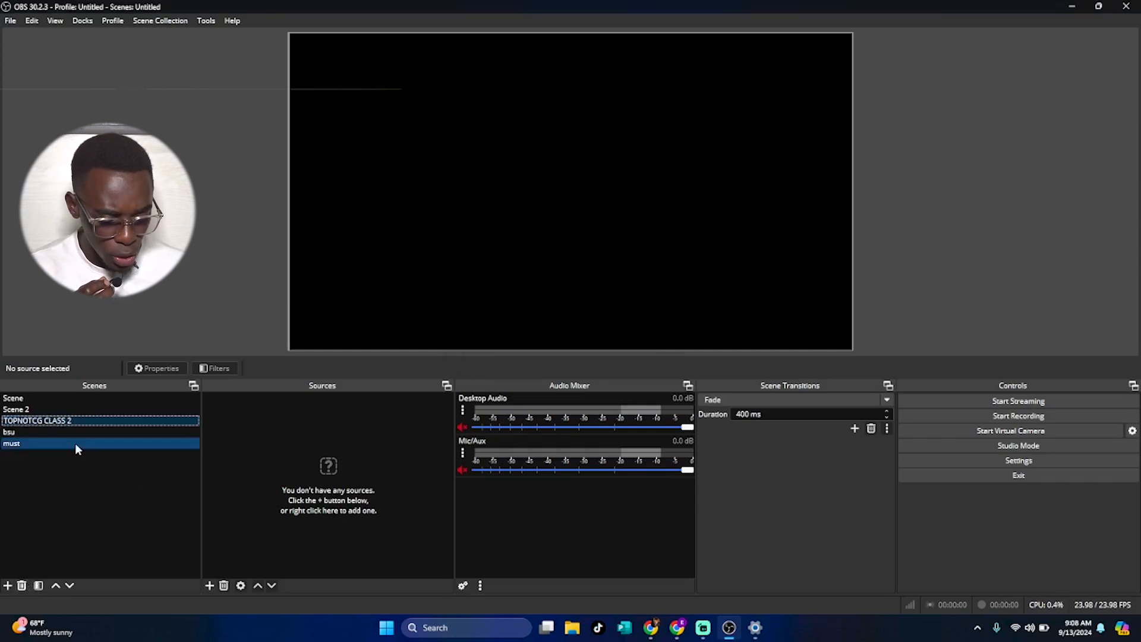
Open the TOPNOTCG CLASS 2 scene's filters, close them, and move the scene up to second place in the list.
left_click(38, 586)
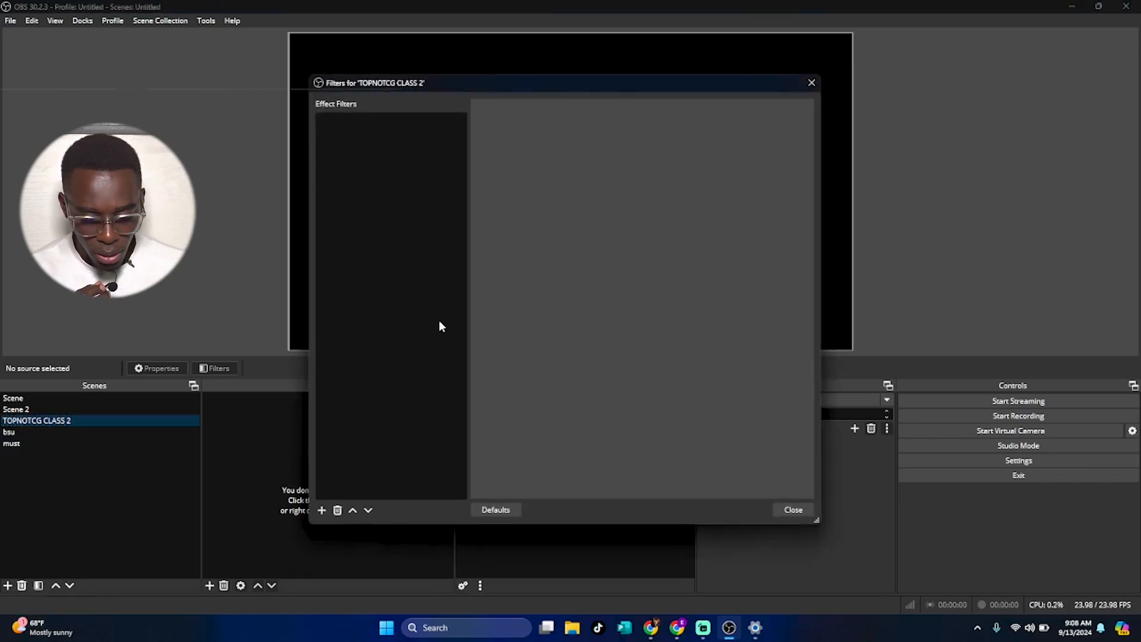
left_click(812, 83)
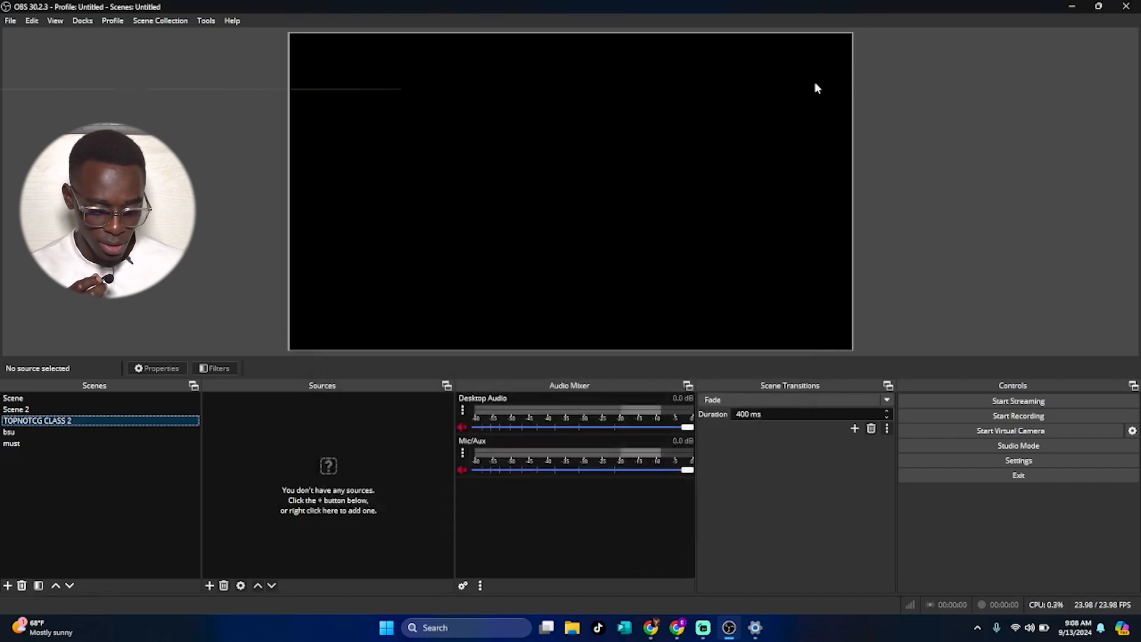
left_click(57, 587)
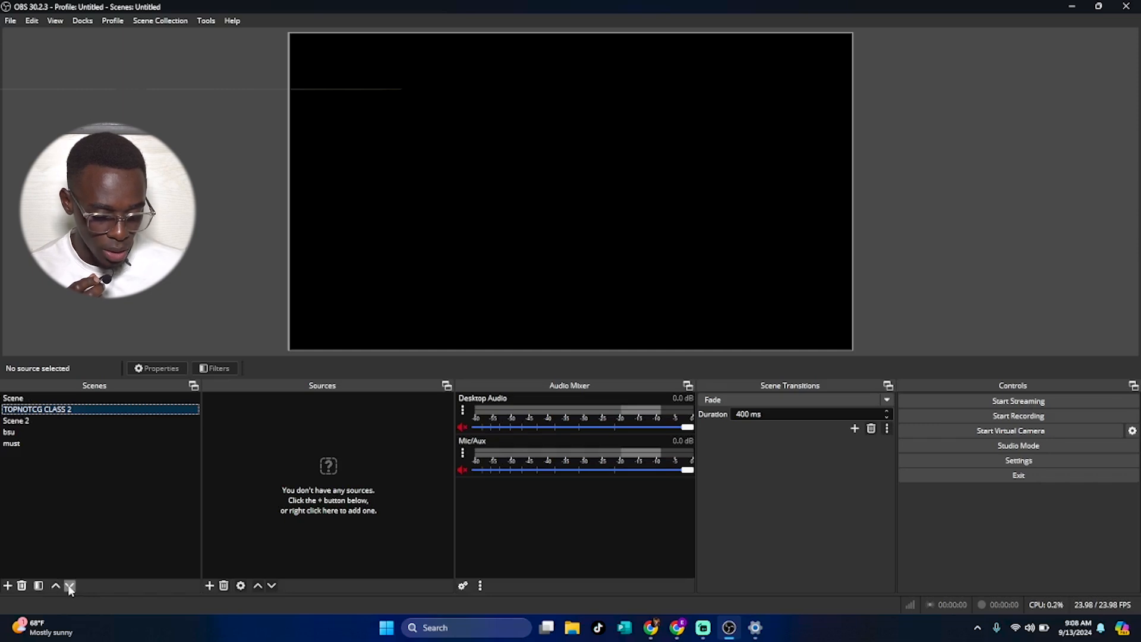
left_click(69, 585)
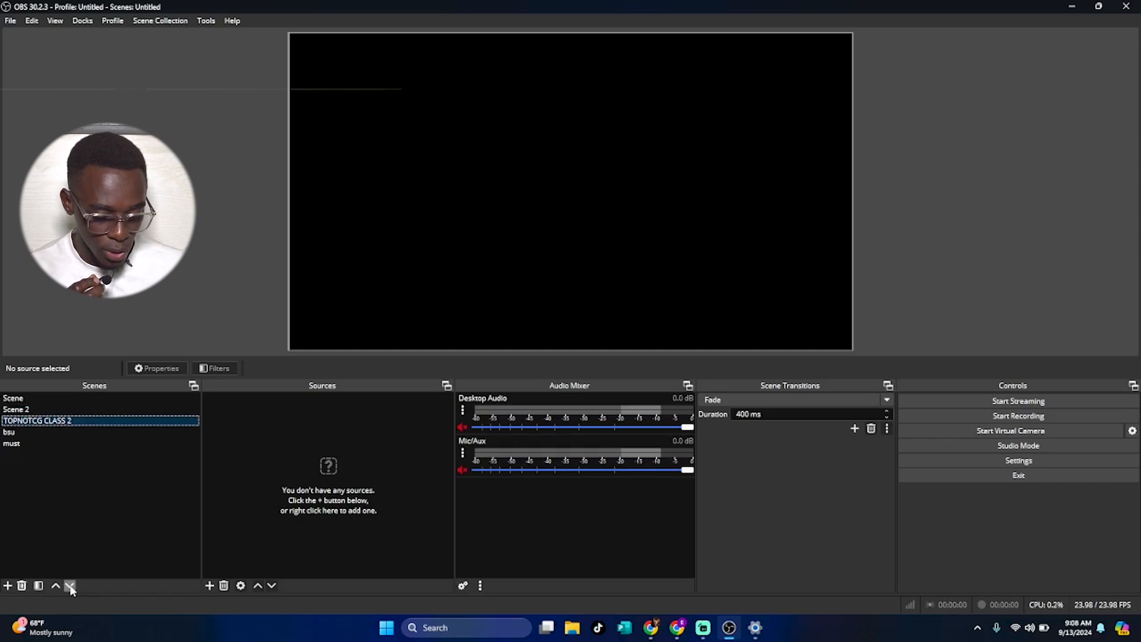
left_click(40, 422)
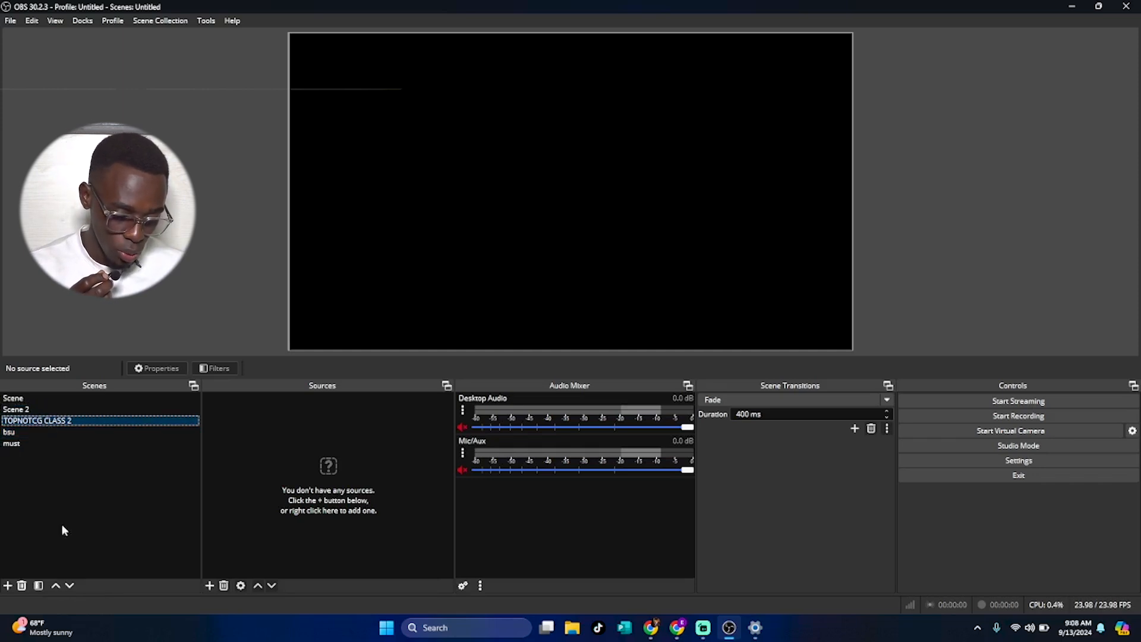
left_click(56, 585)
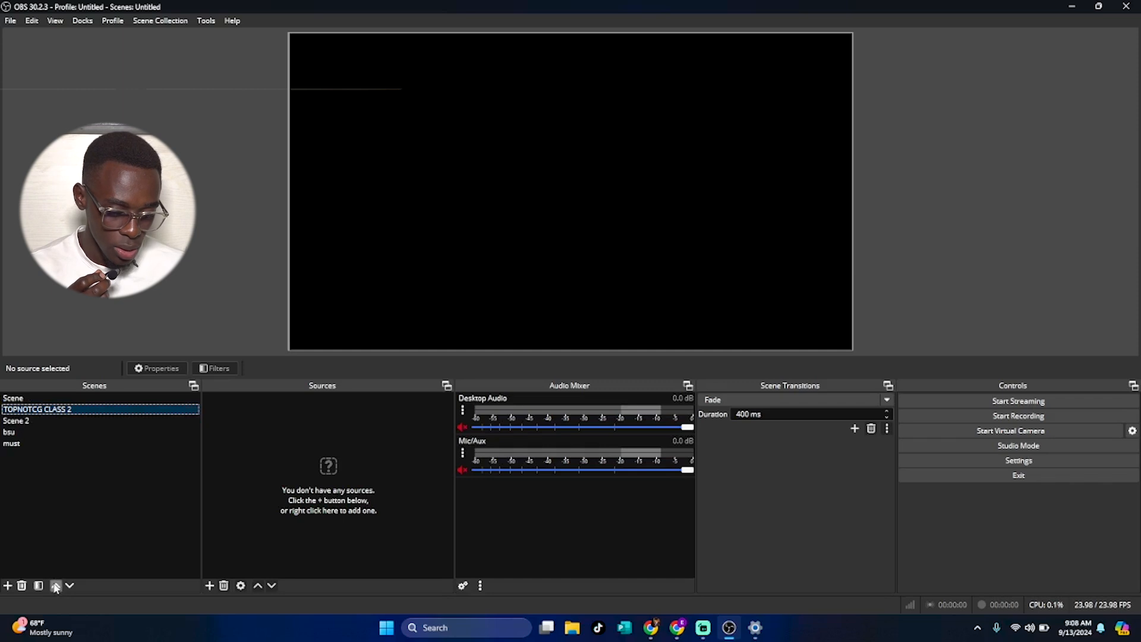
Move the TOPNOTCG CLASS 2 scene up to the top of the scene list.
left_click(56, 586)
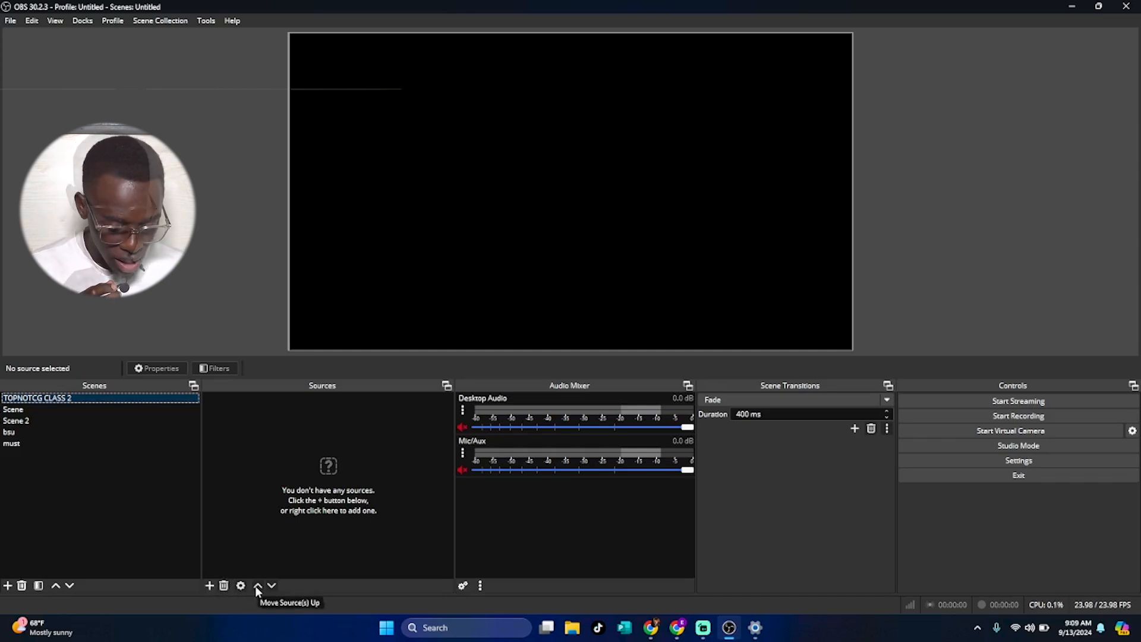
Add a new Text (GDI+) source named TOPNOCH to the TOPNOTCG CLASS 2 scene.
left_click(209, 585)
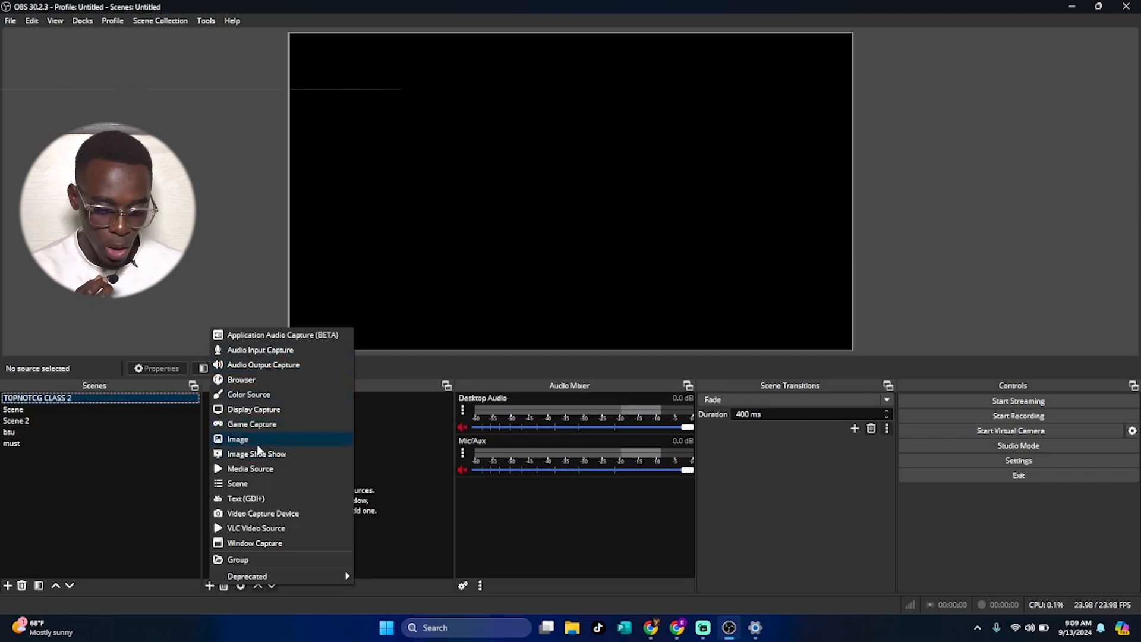
left_click(270, 498)
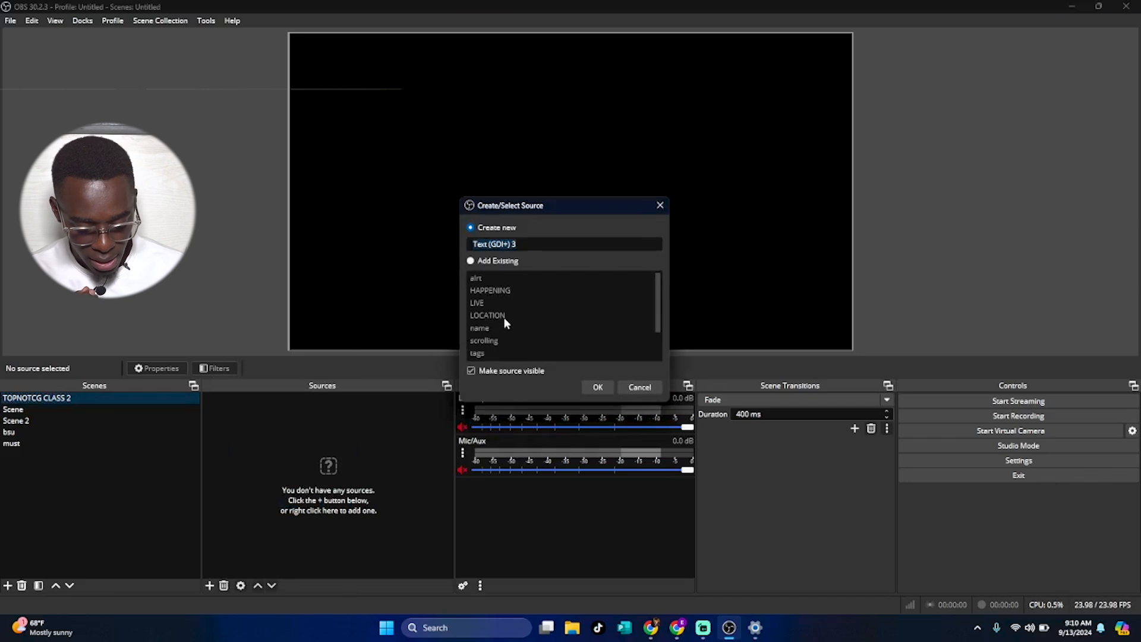
type("TOPNO")
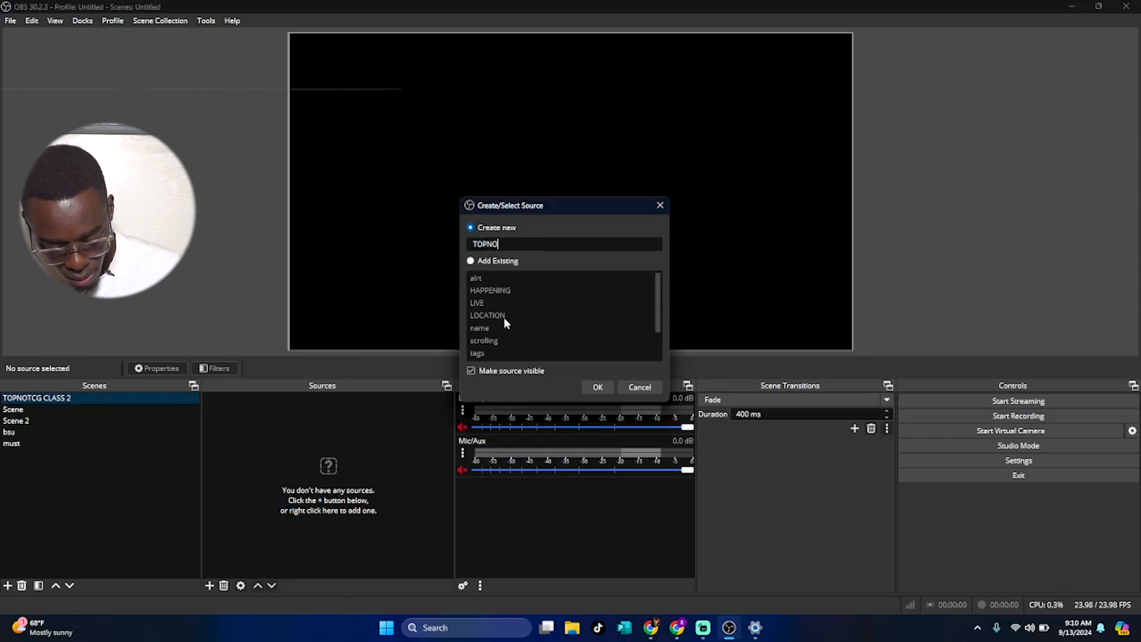
type("CH")
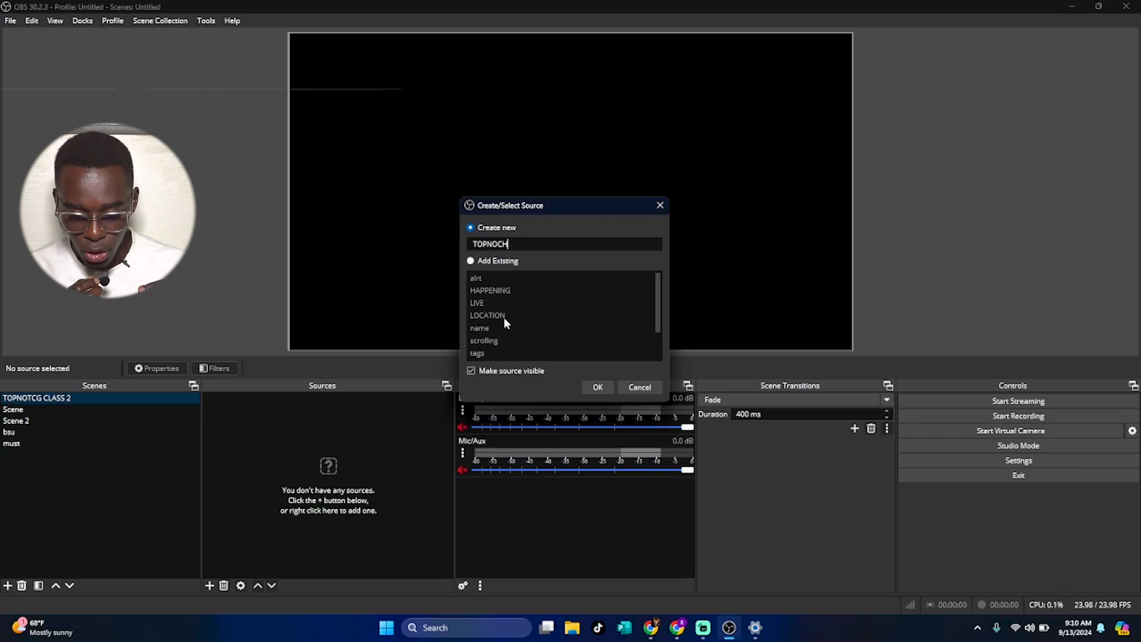
left_click(599, 387)
Enter WELCOME TO TOPNOTCH ACADEMY as the text source's text.
left_click(531, 378)
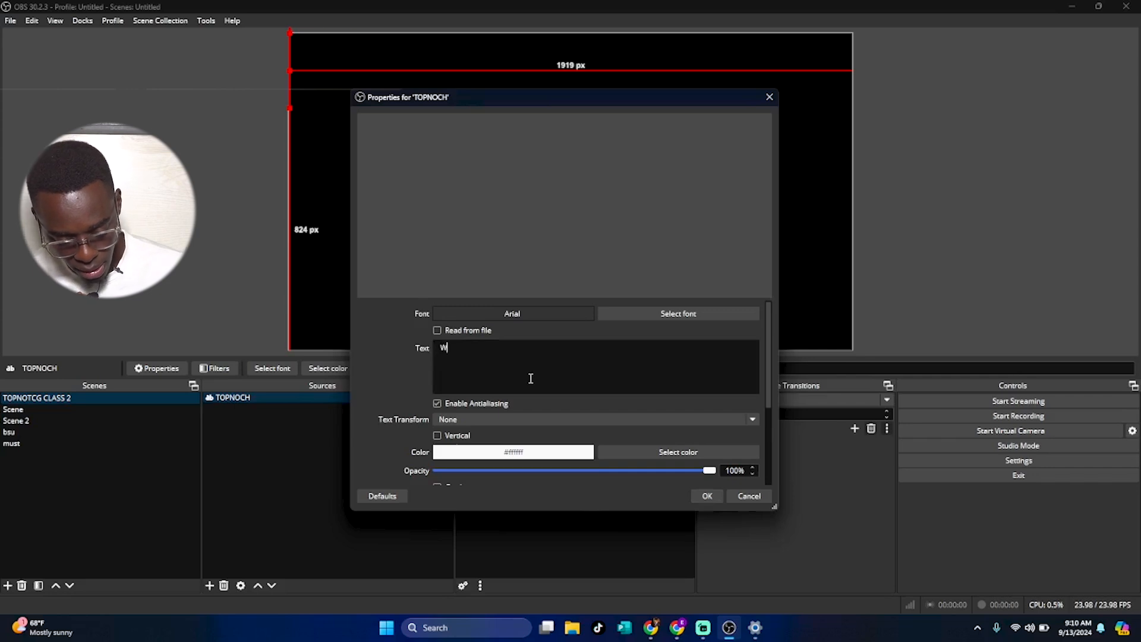
type("WEL")
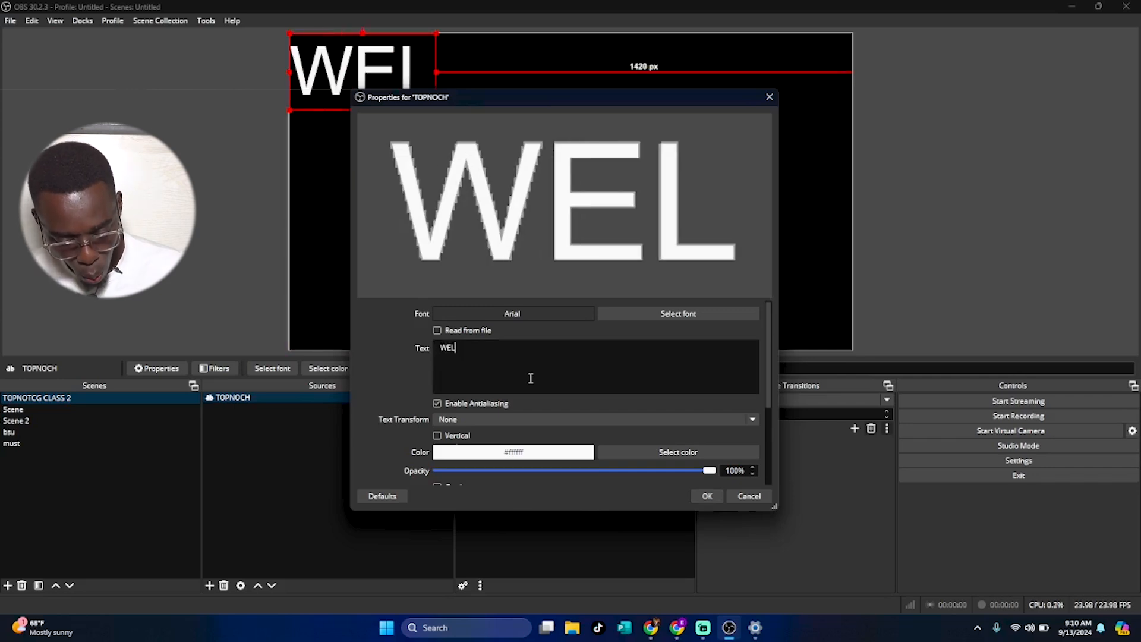
type("COME")
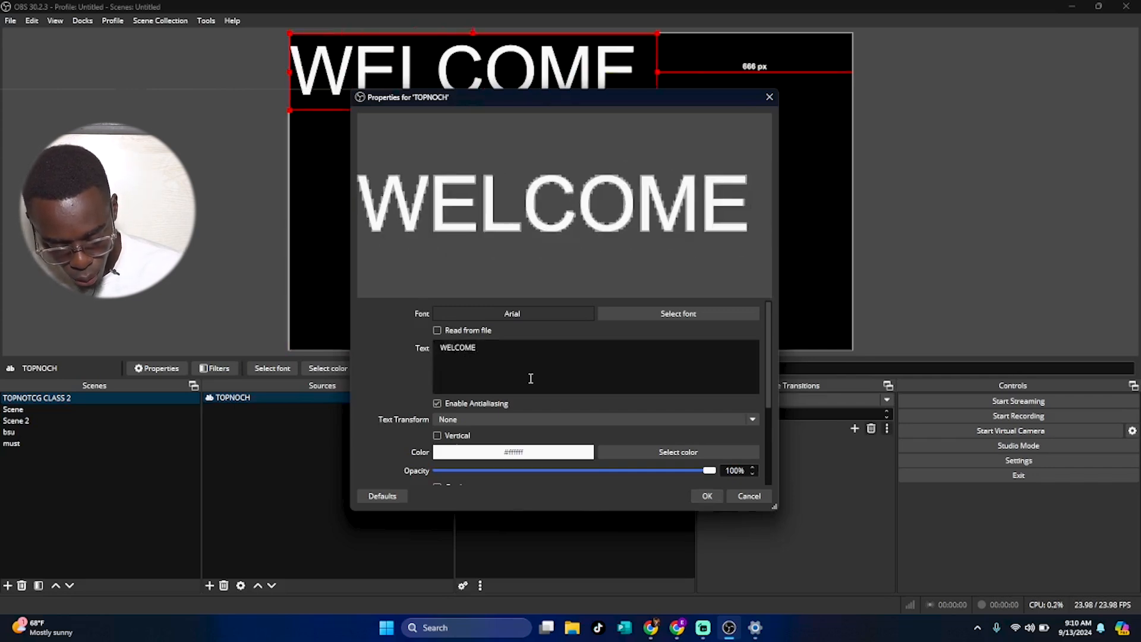
type(" TO TO")
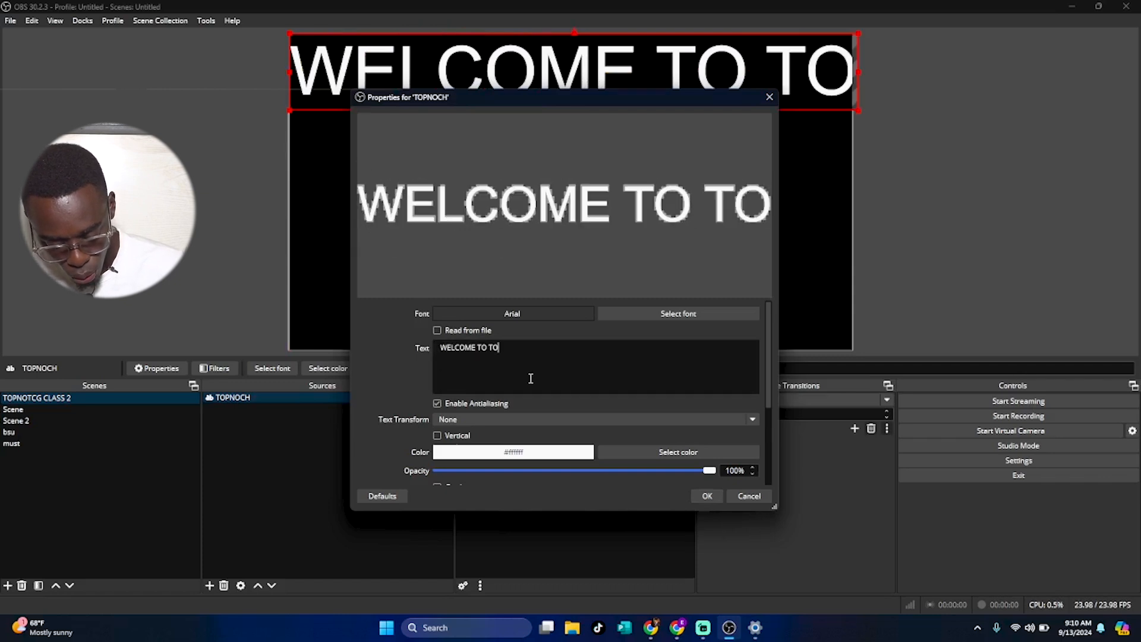
type("PNOTCH ACADEM")
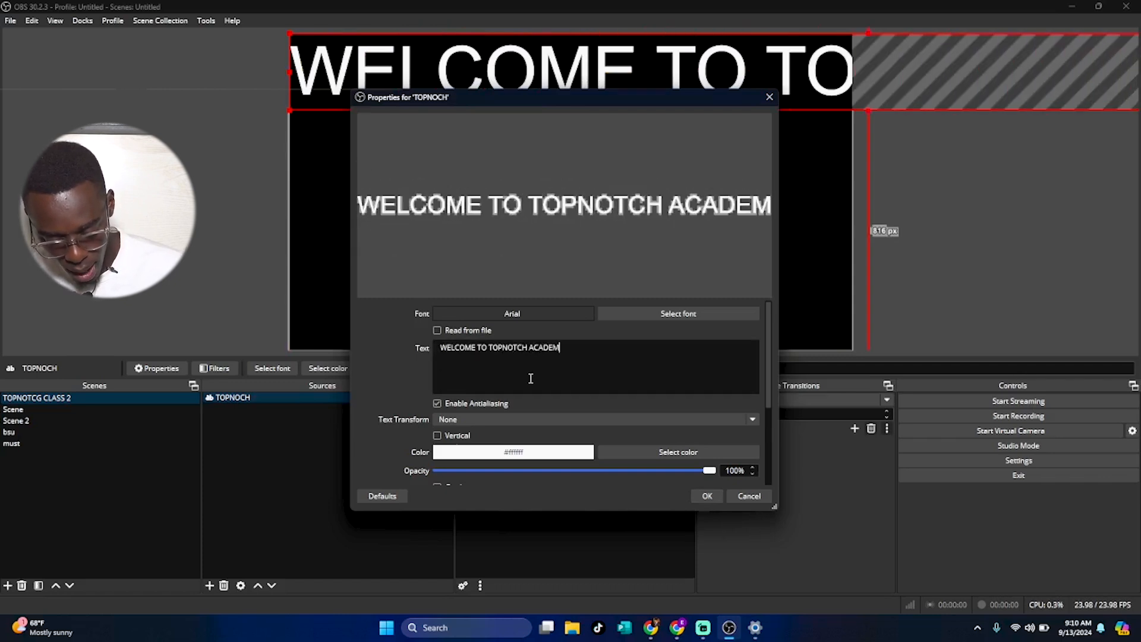
type("Y")
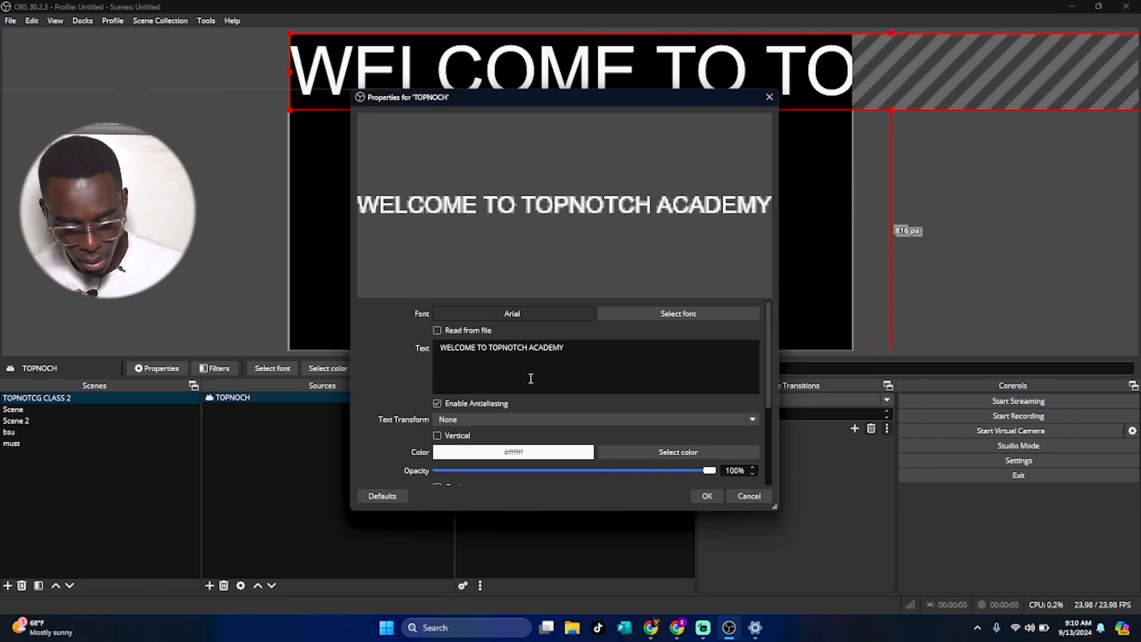
Set the text's font to Arial Black Regular at size 20.
left_click(651, 319)
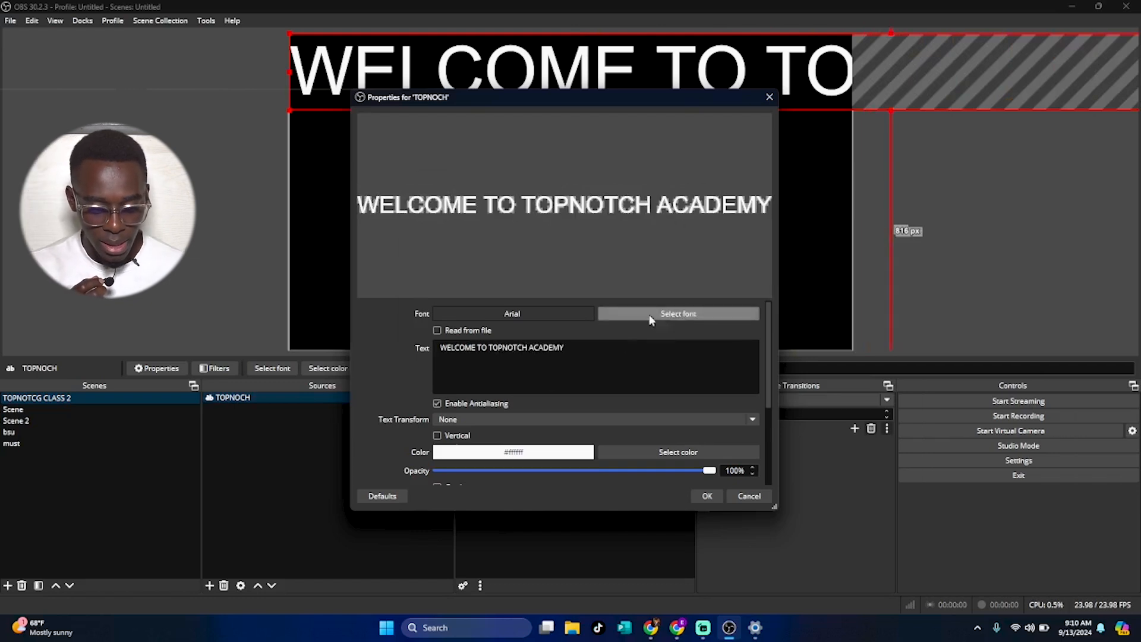
scroll(471, 281, "down", 1)
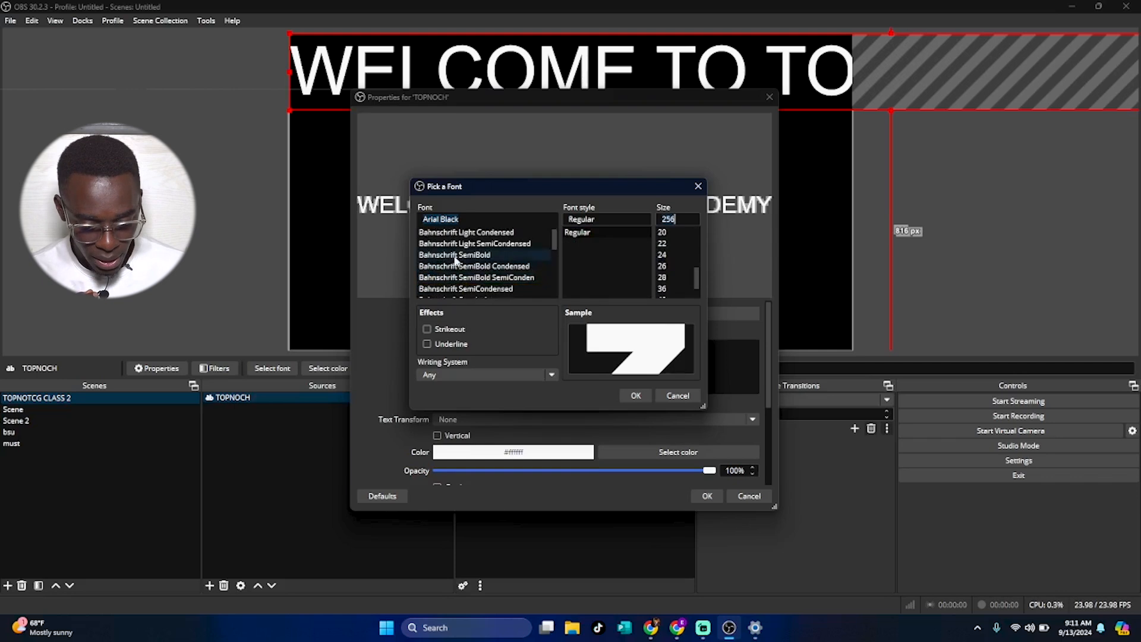
scroll(456, 260, "up", 5)
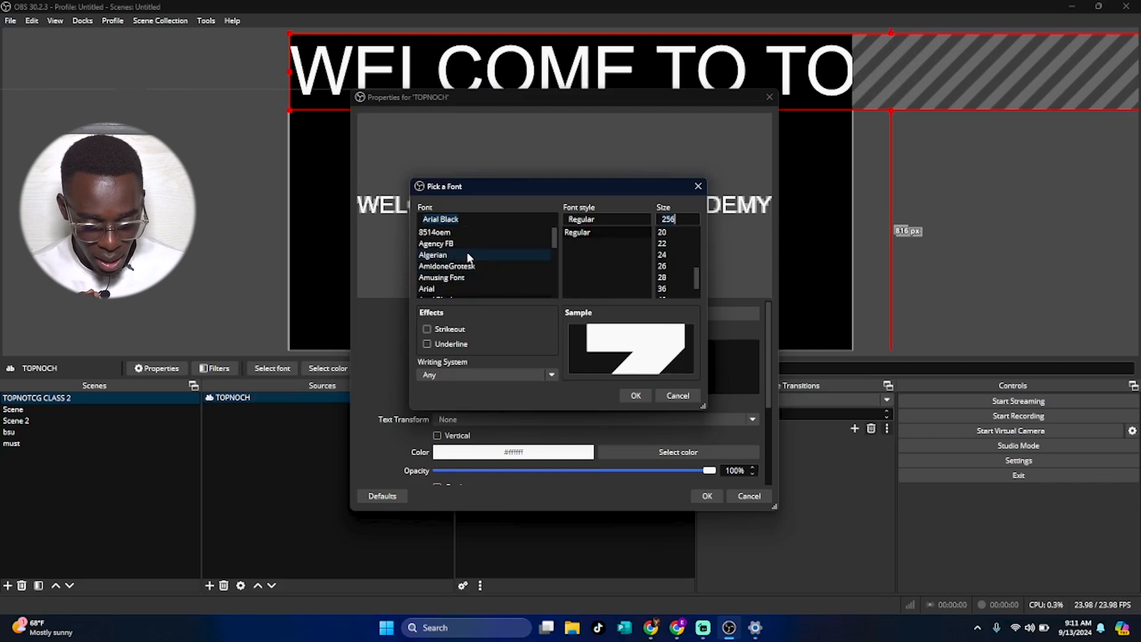
left_click(605, 232)
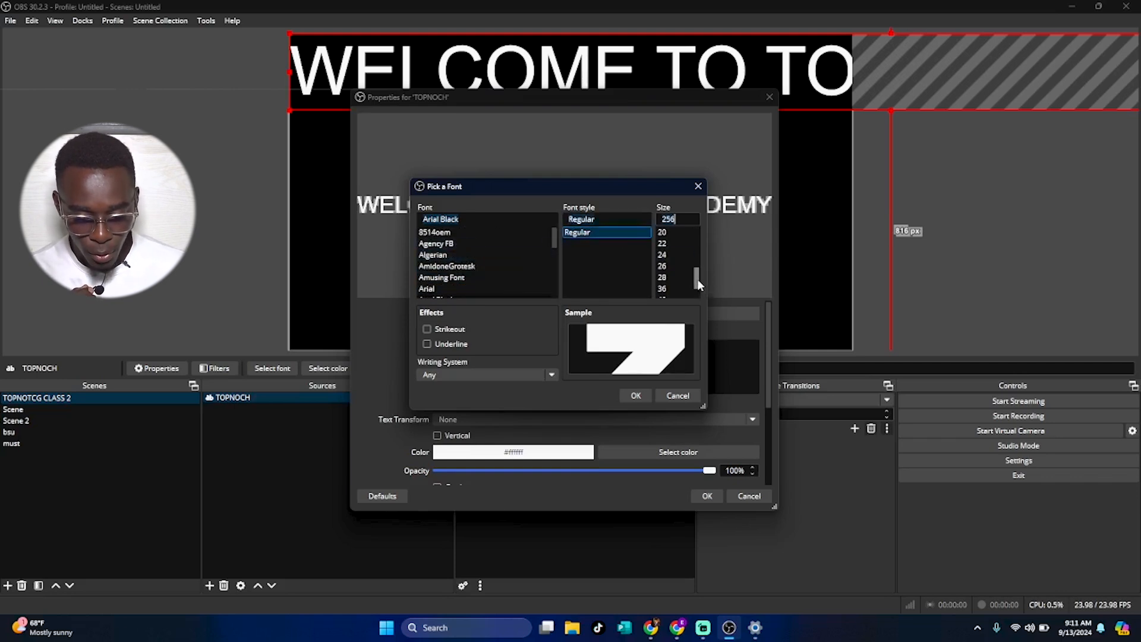
left_click_drag(698, 280, 695, 268)
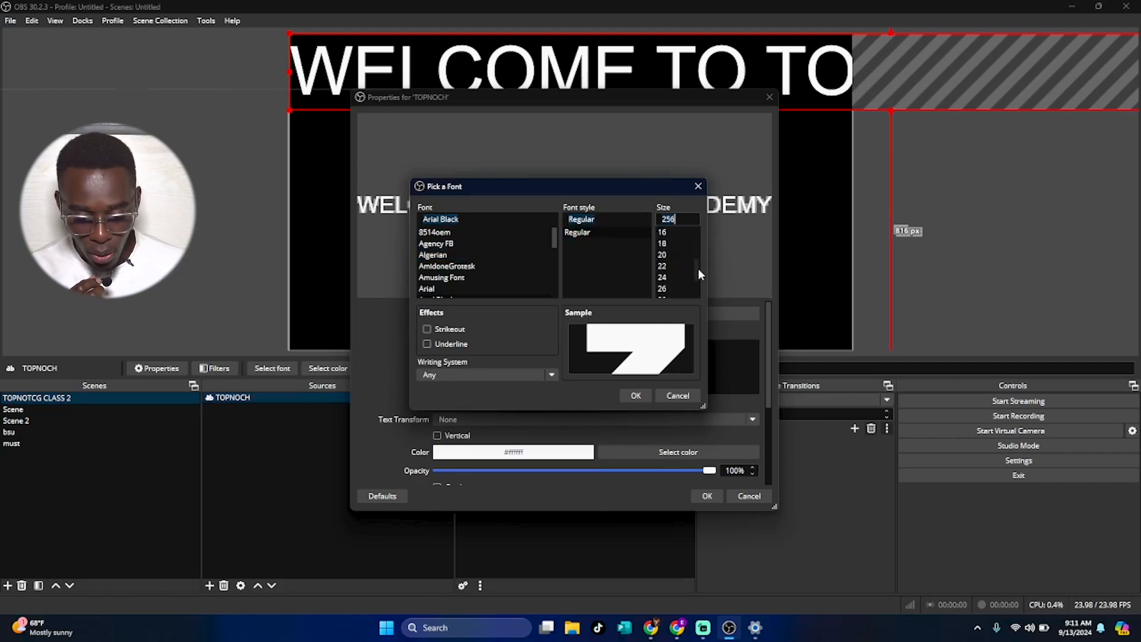
mouse_move(697, 269)
left_mouse_down()
mouse_move(677, 280)
mouse_move(700, 266)
left_mouse_up()
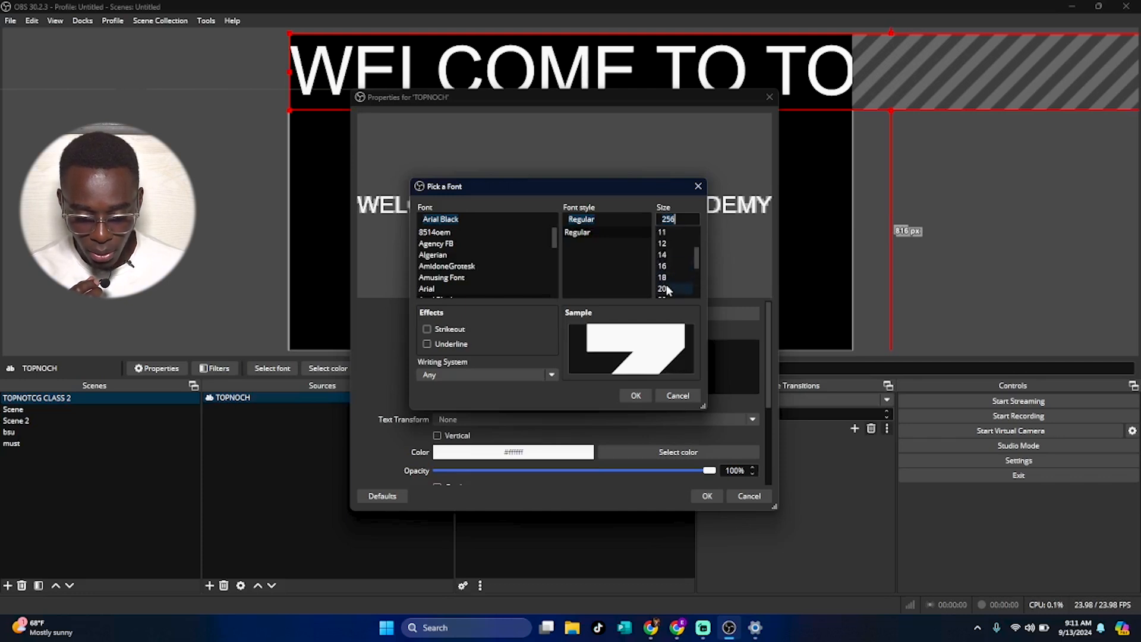
left_click(667, 290)
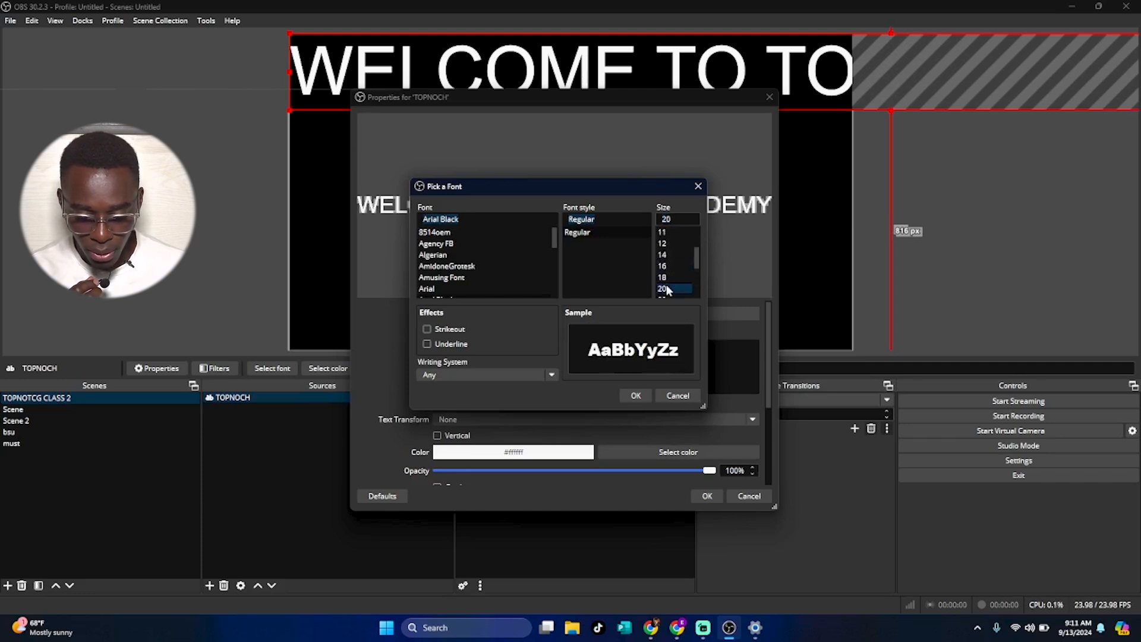
left_click(556, 229)
mouse_move(552, 237)
left_mouse_down()
mouse_move(552, 250)
mouse_move(553, 235)
left_mouse_up()
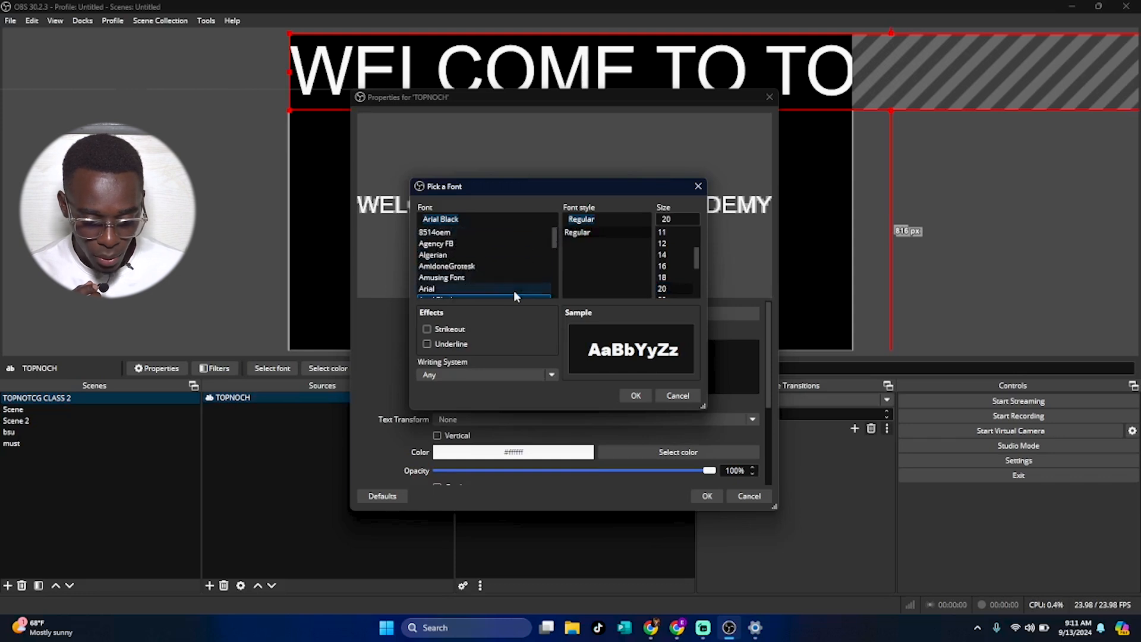
left_click(631, 394)
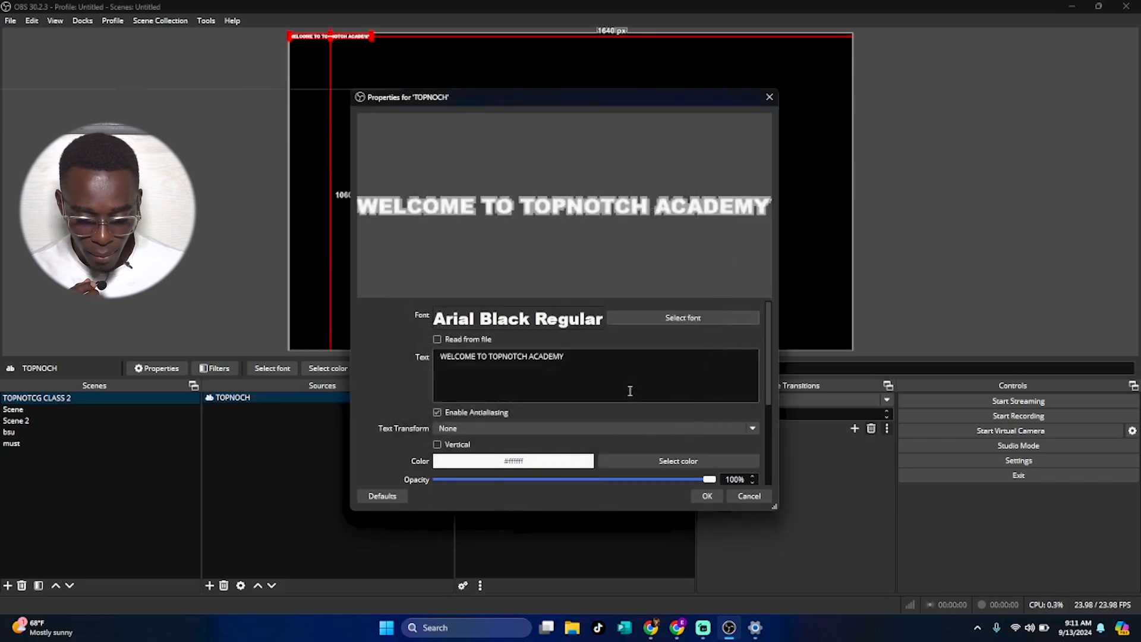
Set the text transform to Start Case.
left_click_drag(770, 348, 778, 390)
left_click(487, 343)
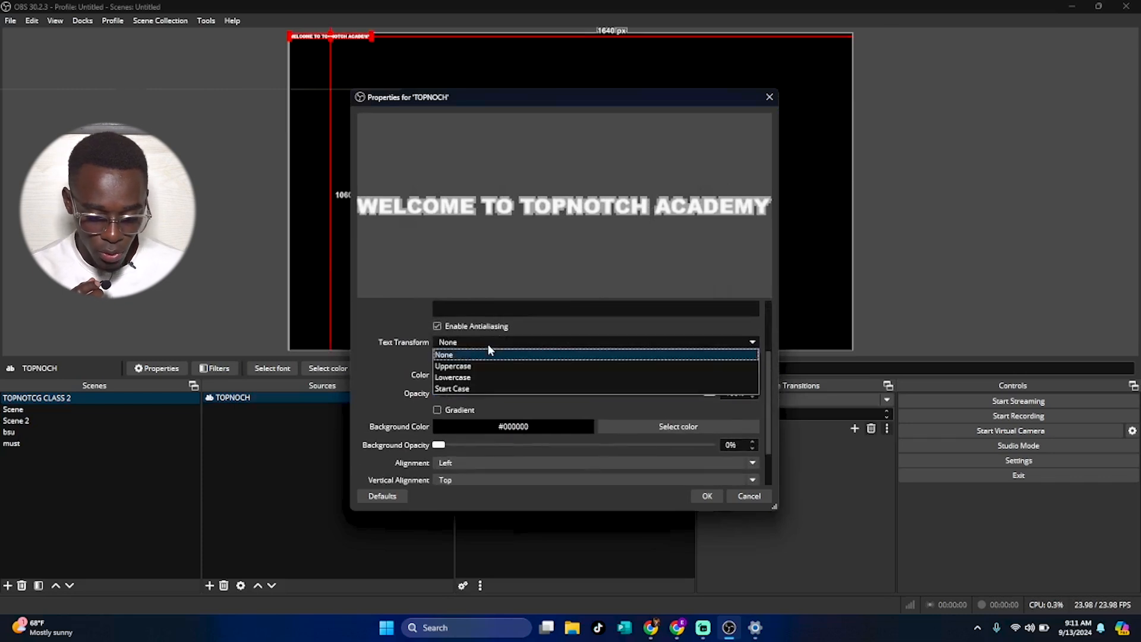
left_click(500, 388)
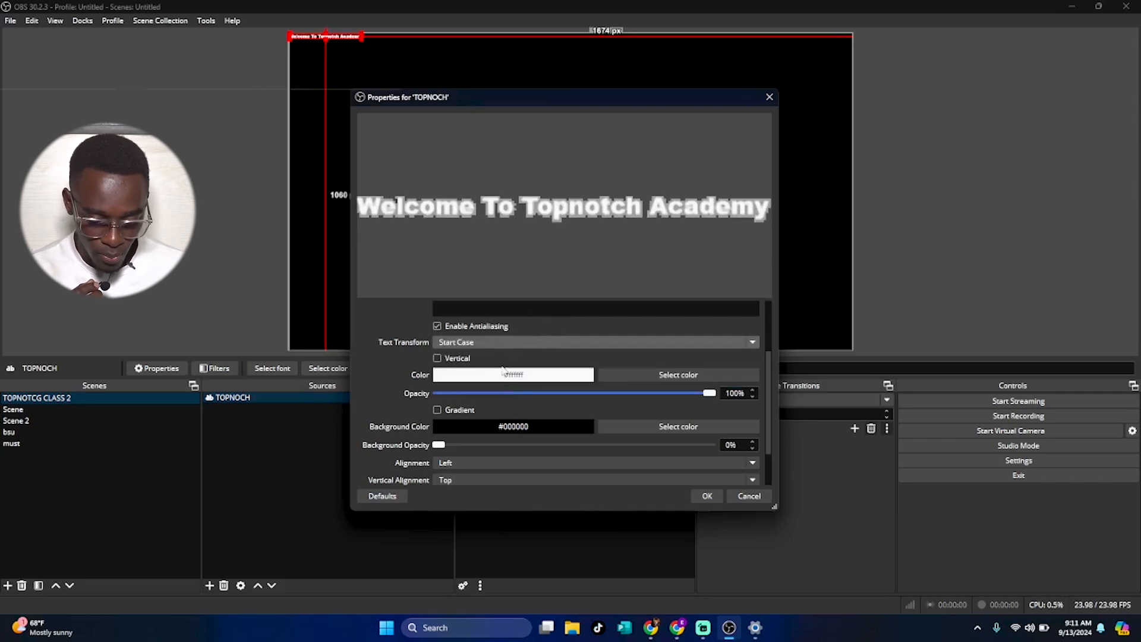
Change the text color to blue (#0000ff).
left_click(663, 375)
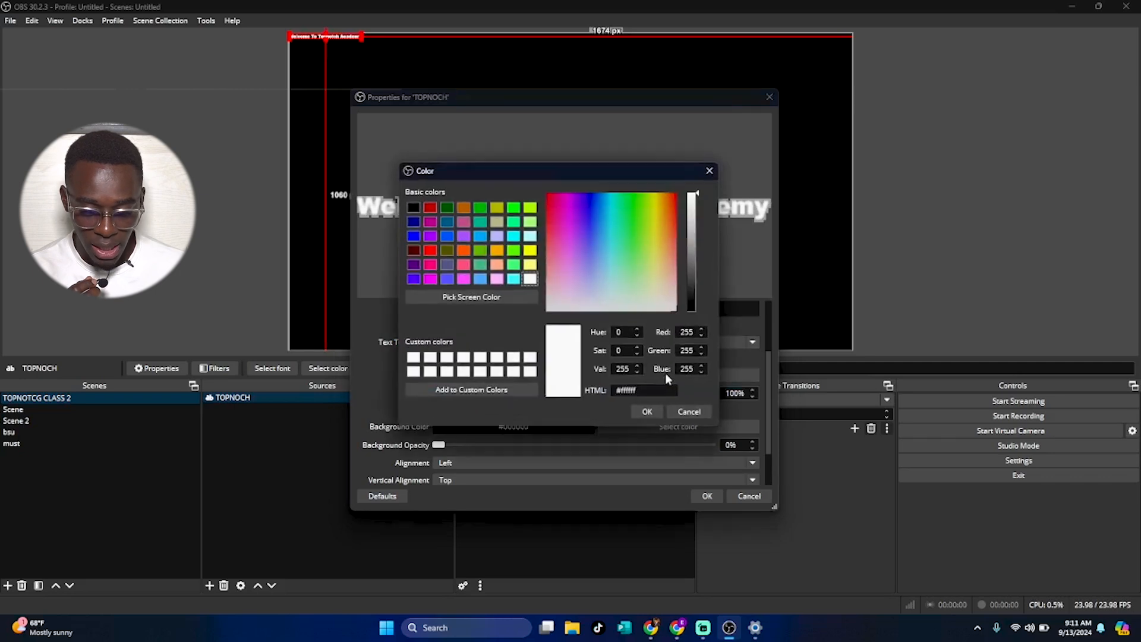
left_click_drag(632, 247, 629, 273)
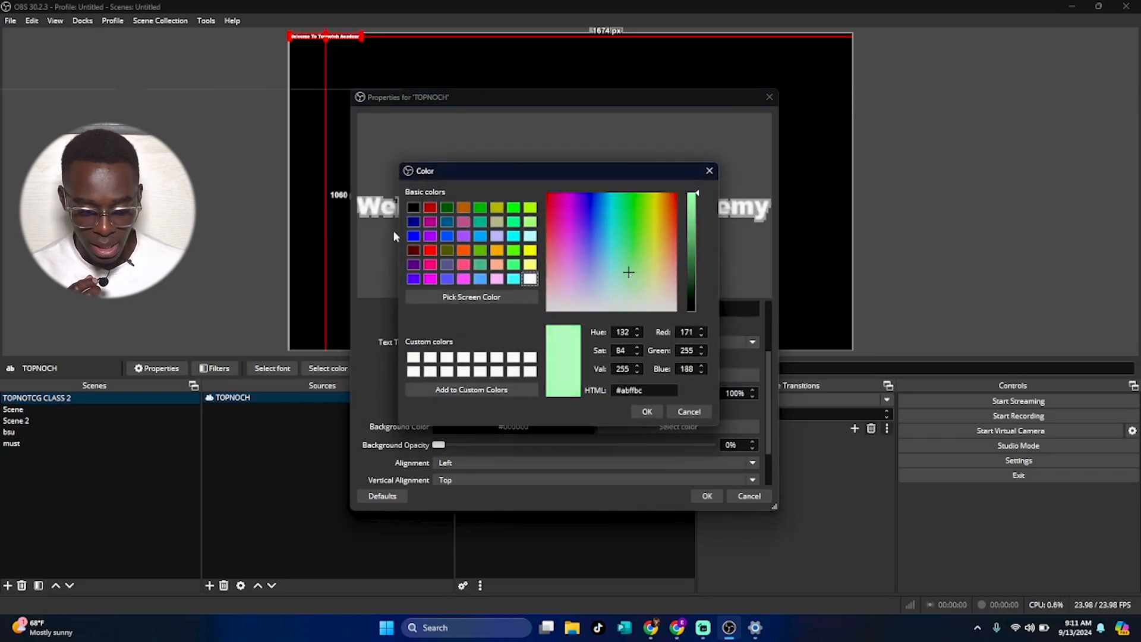
left_click(414, 237)
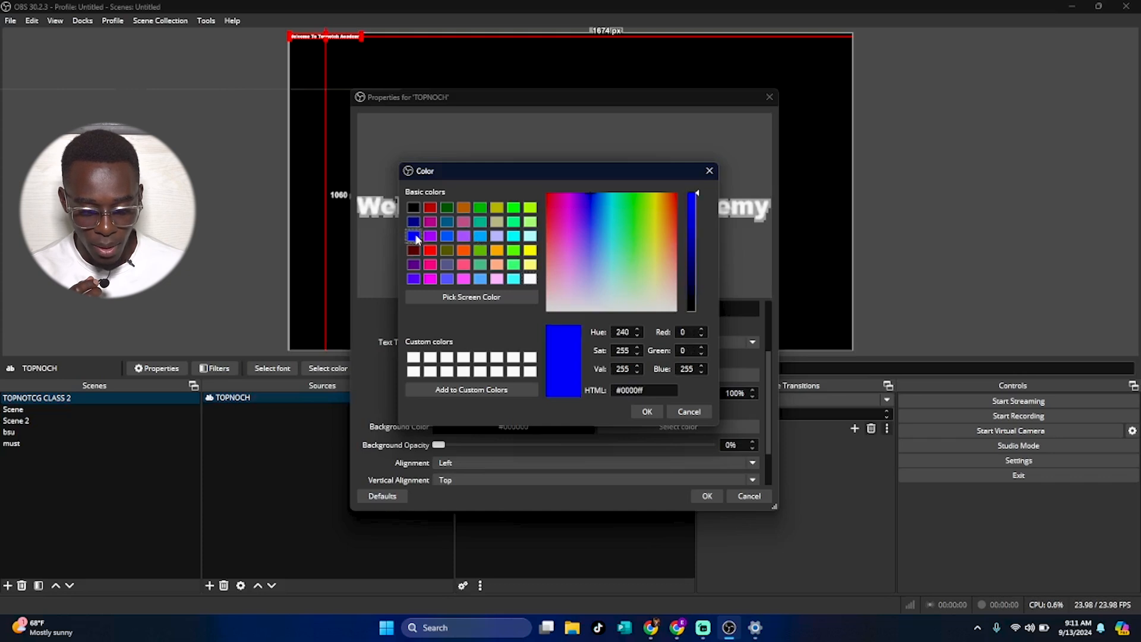
left_click(646, 412)
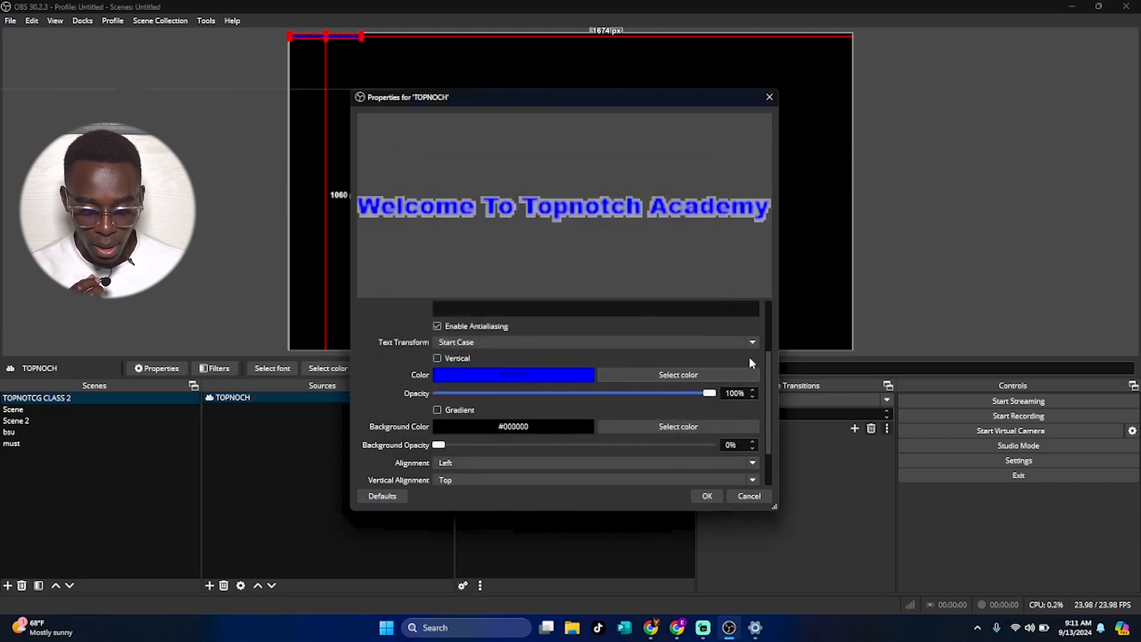
Set the text background color to white and raise the background opacity to 100%.
left_click_drag(766, 387, 768, 420)
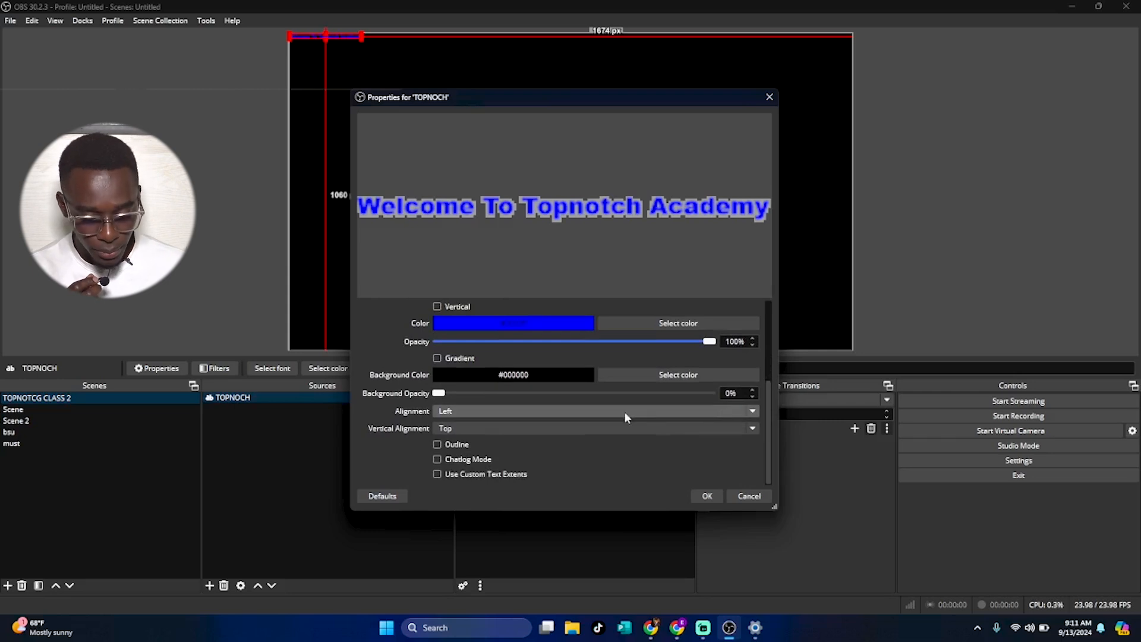
left_click(633, 381)
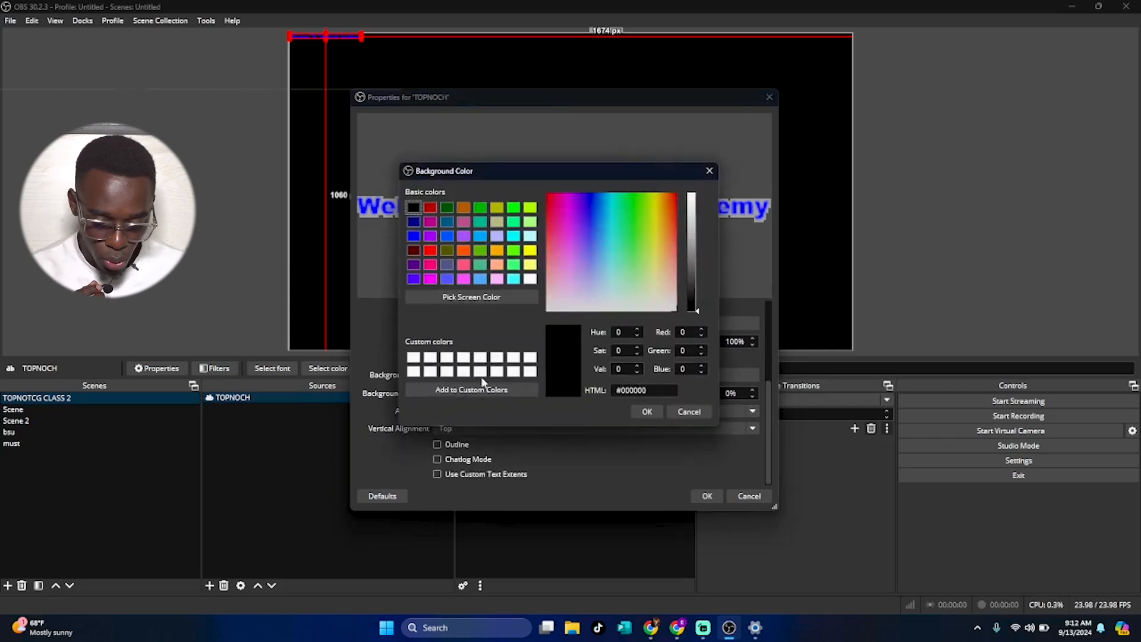
left_click(514, 358)
left_click(646, 413)
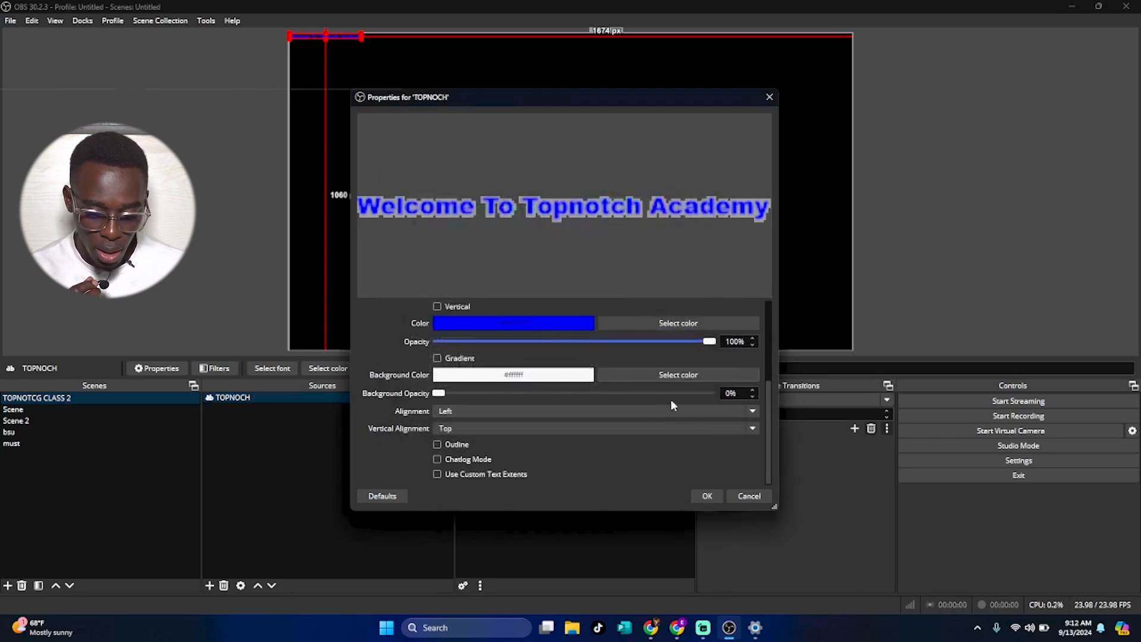
left_click_drag(439, 393, 715, 422)
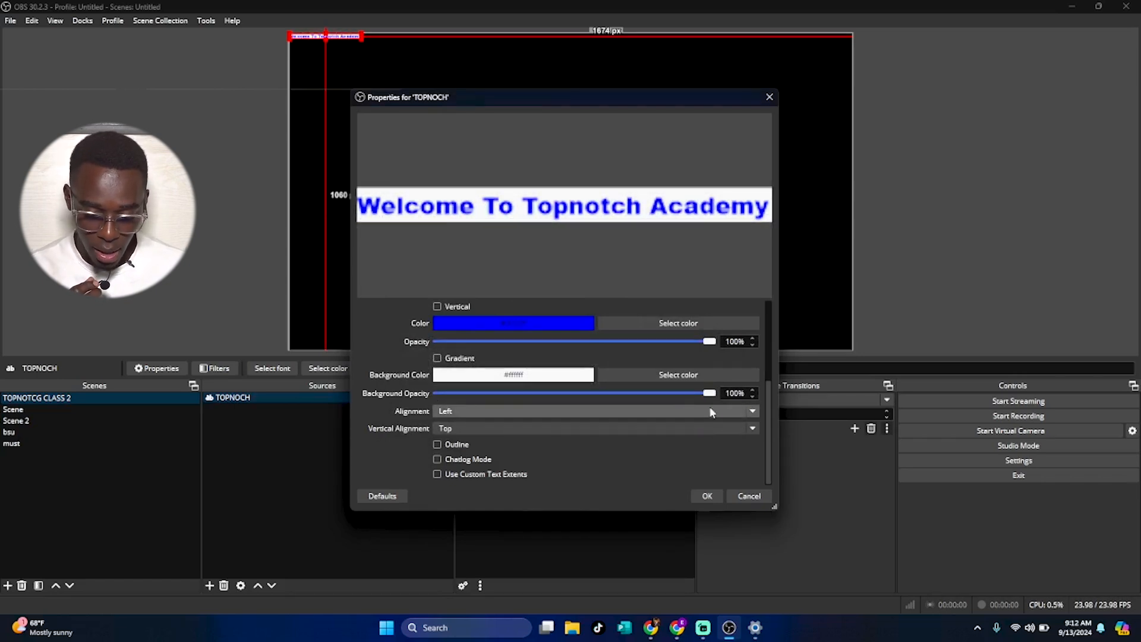
Set the text's alignment to Center and its vertical alignment to Top.
left_click(618, 412)
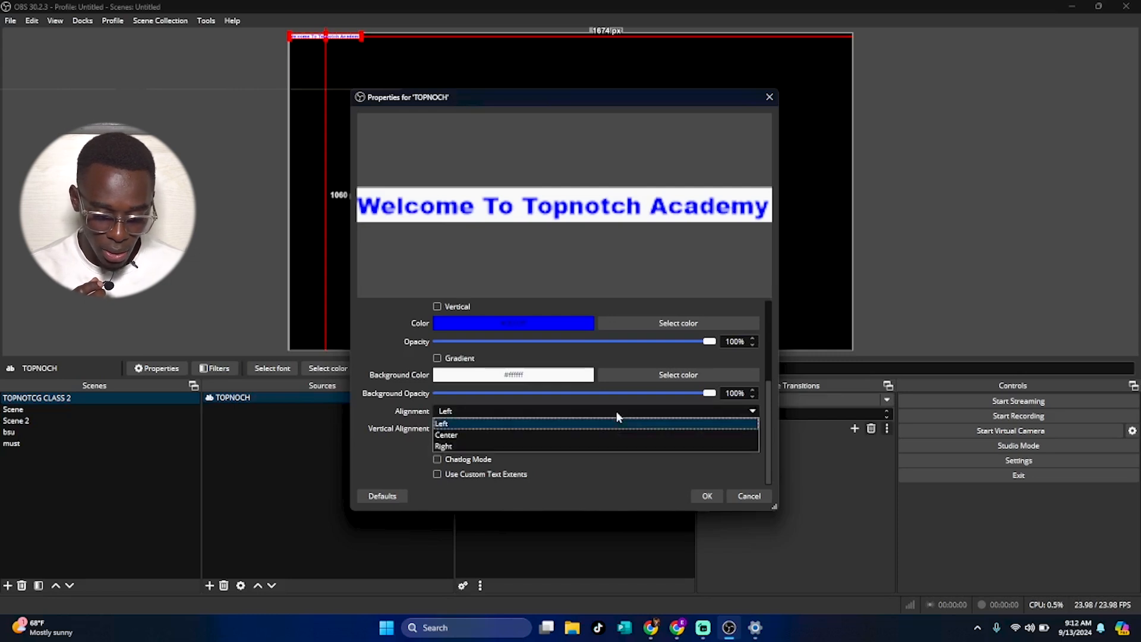
left_click(567, 432)
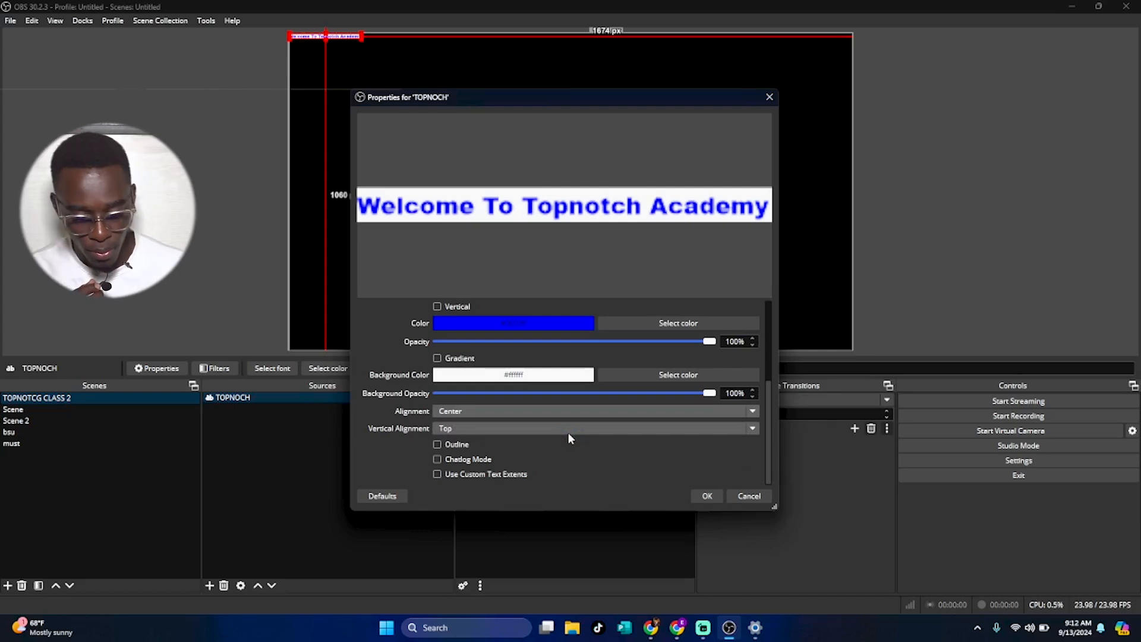
left_click(508, 429)
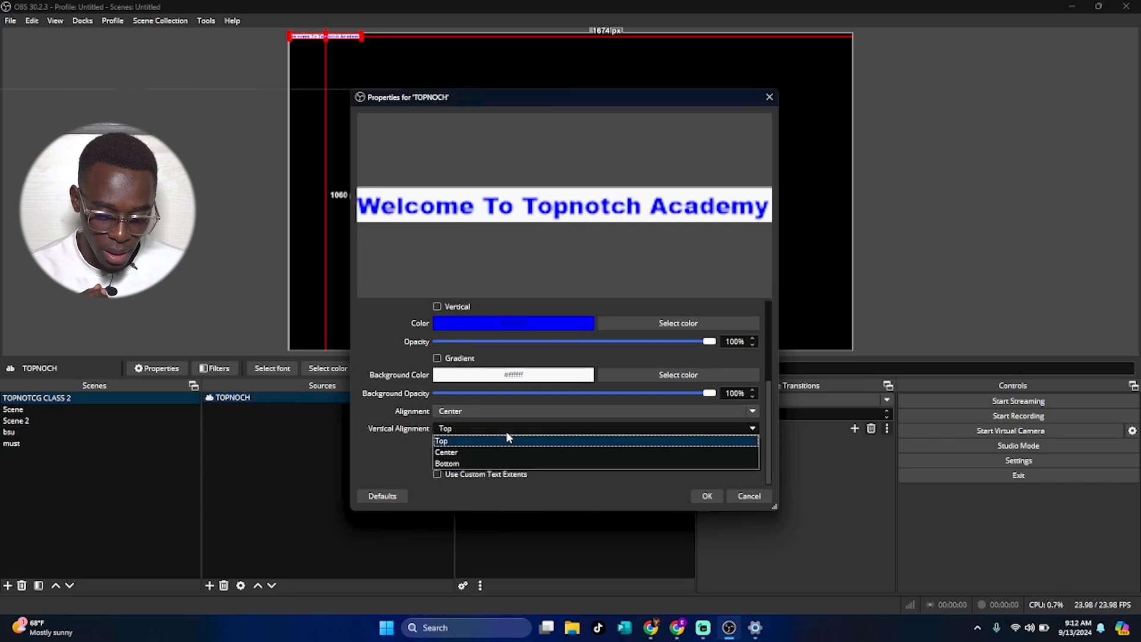
left_click(508, 439)
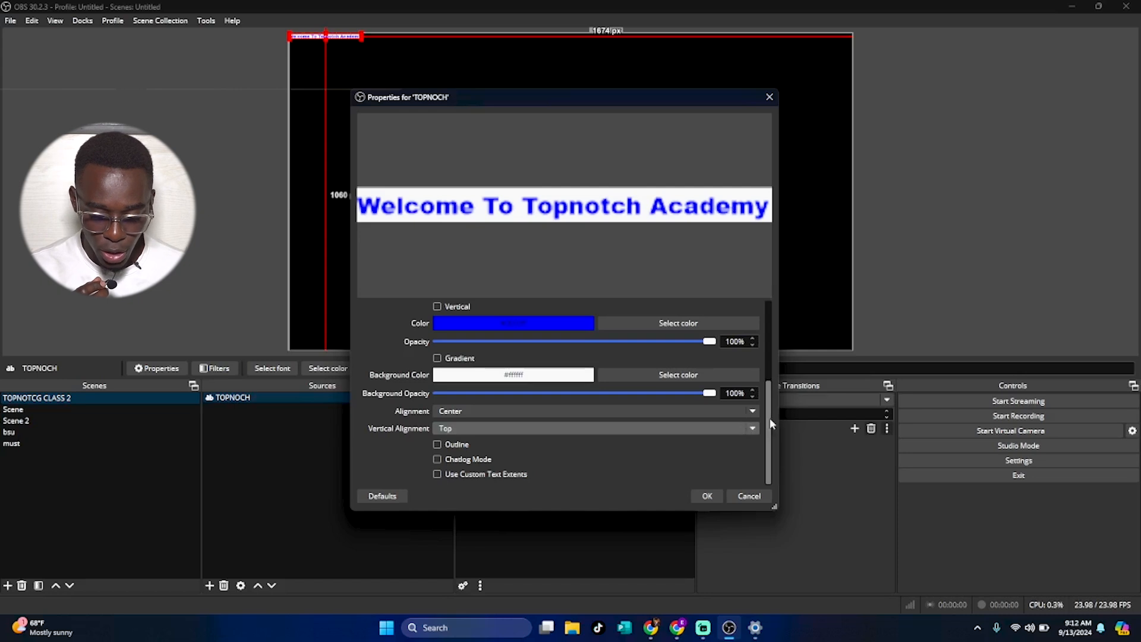
left_click_drag(769, 423, 791, 343)
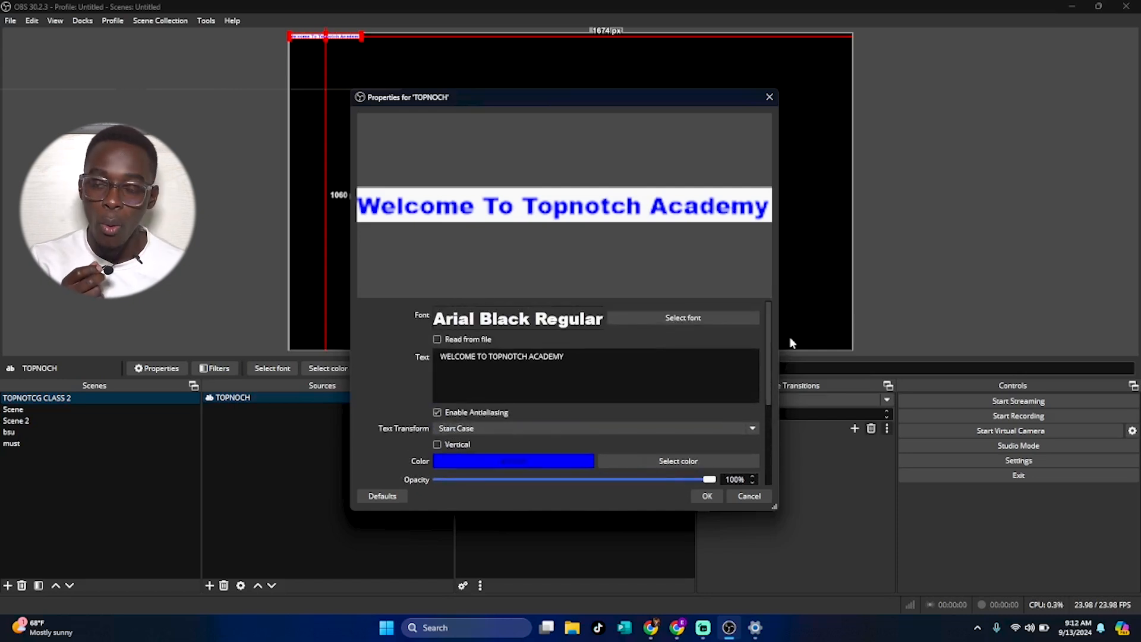
Apply the text properties and fit the text source to the screen.
left_click(708, 496)
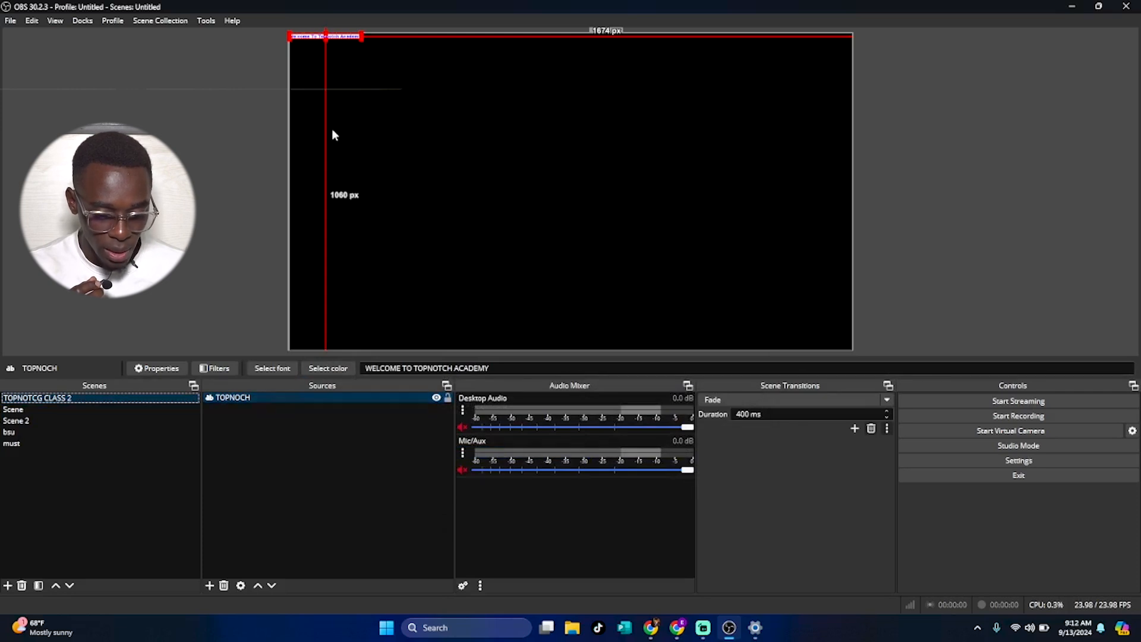
left_click_drag(355, 38, 618, 161)
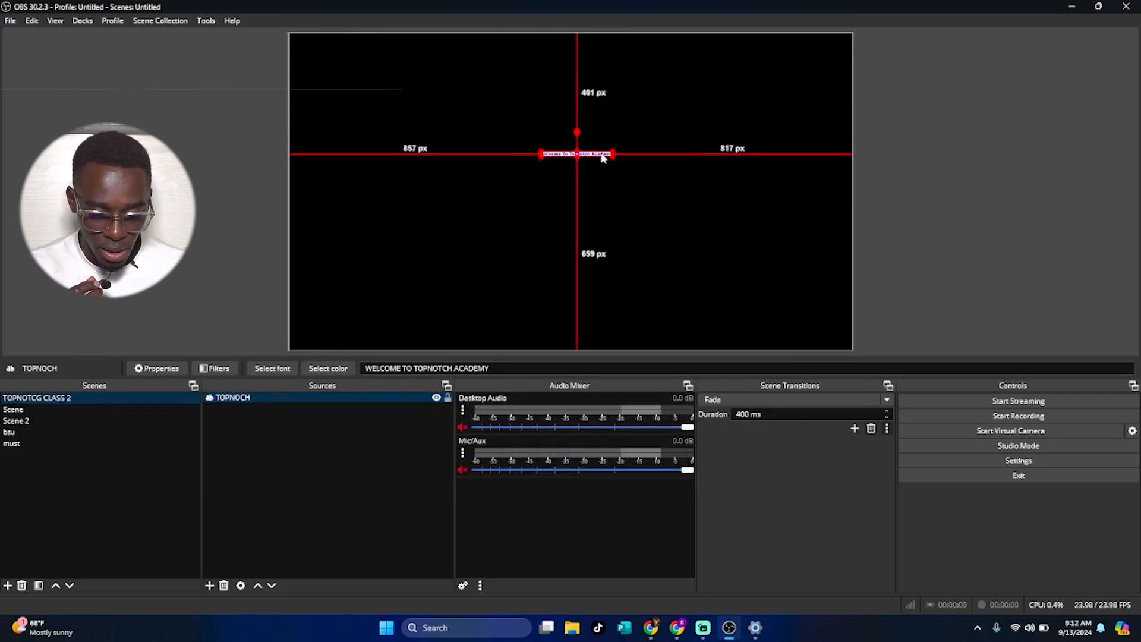
right_click(316, 398)
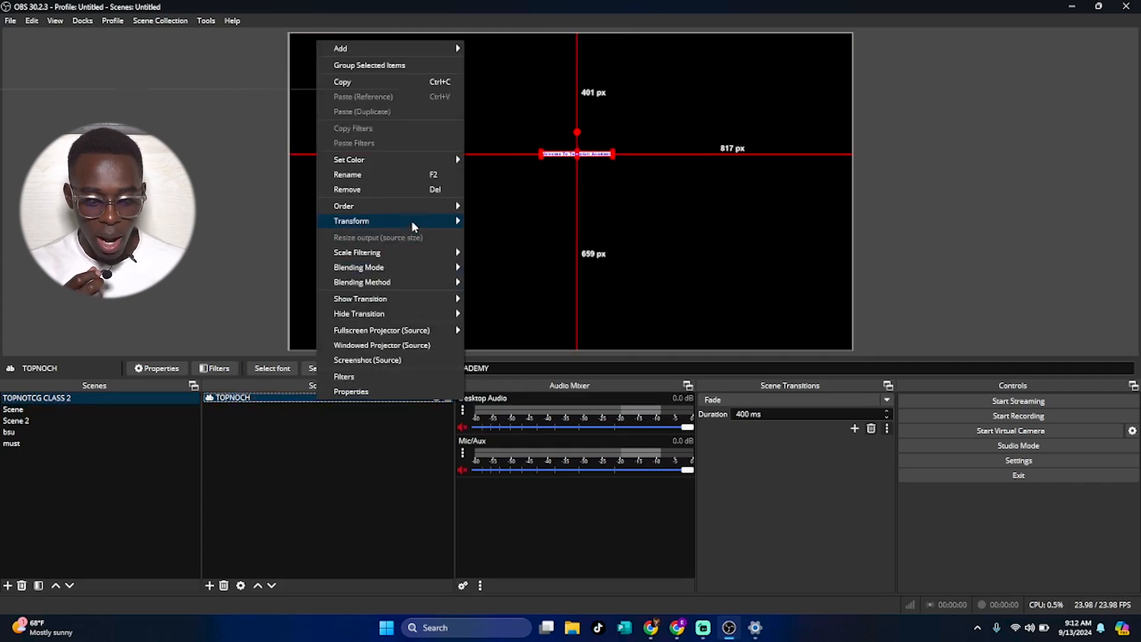
mouse_move(413, 222)
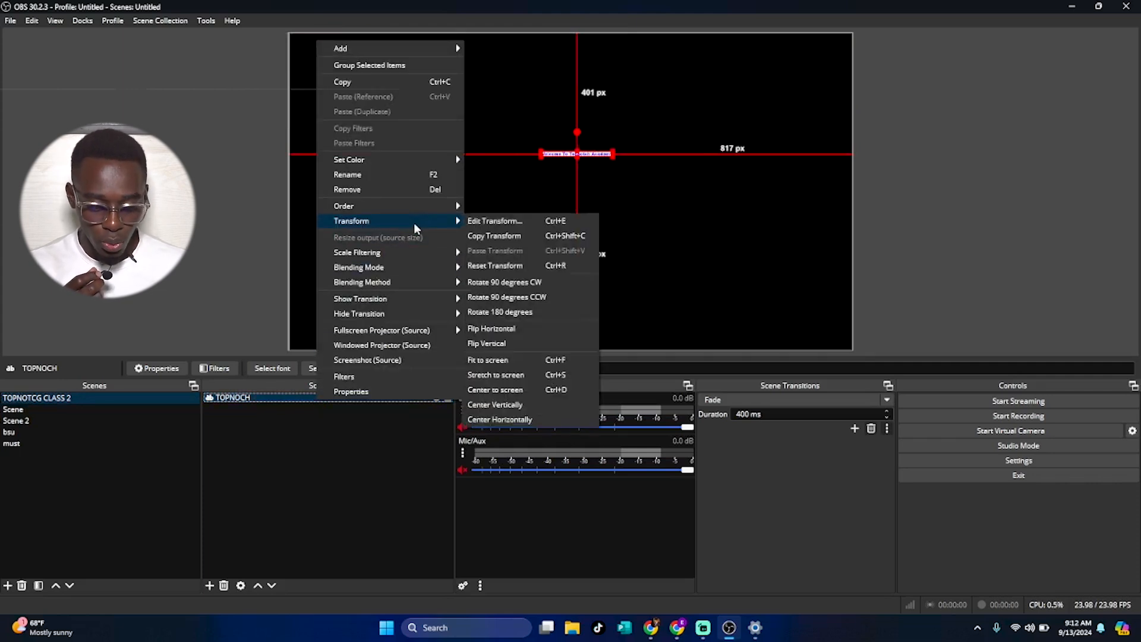
left_click(511, 359)
mouse_move(593, 217)
left_mouse_down()
mouse_move(591, 191)
mouse_move(584, 216)
mouse_move(593, 214)
left_mouse_up()
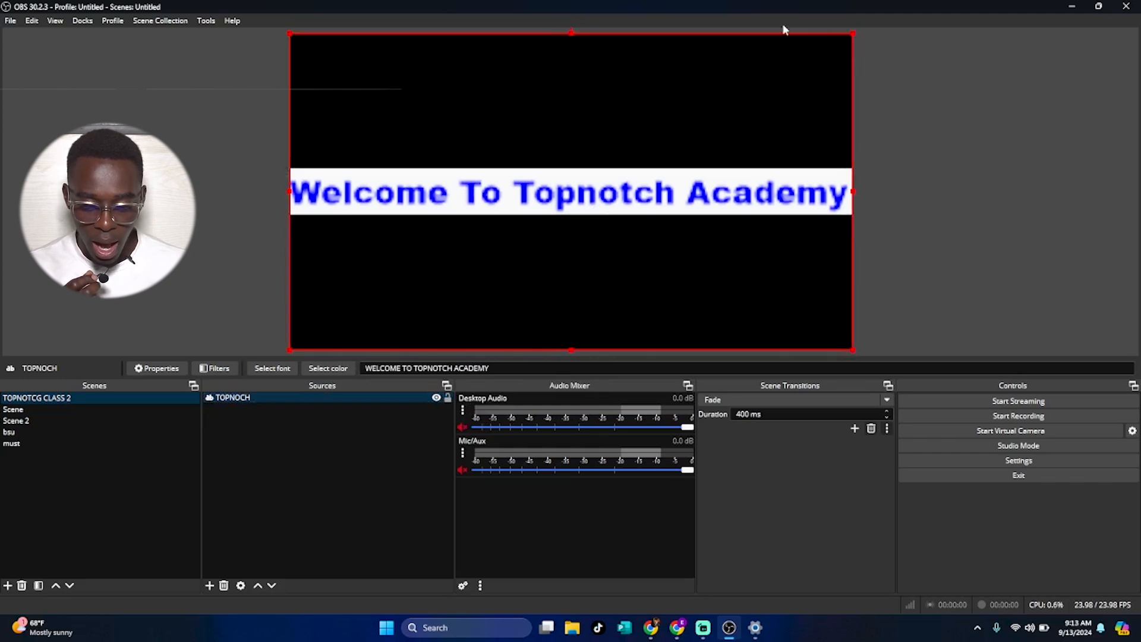
Shrink the text source and place it near the bottom centre, about 351 px from the left and 639 px from the top.
left_click_drag(852, 34, 627, 192)
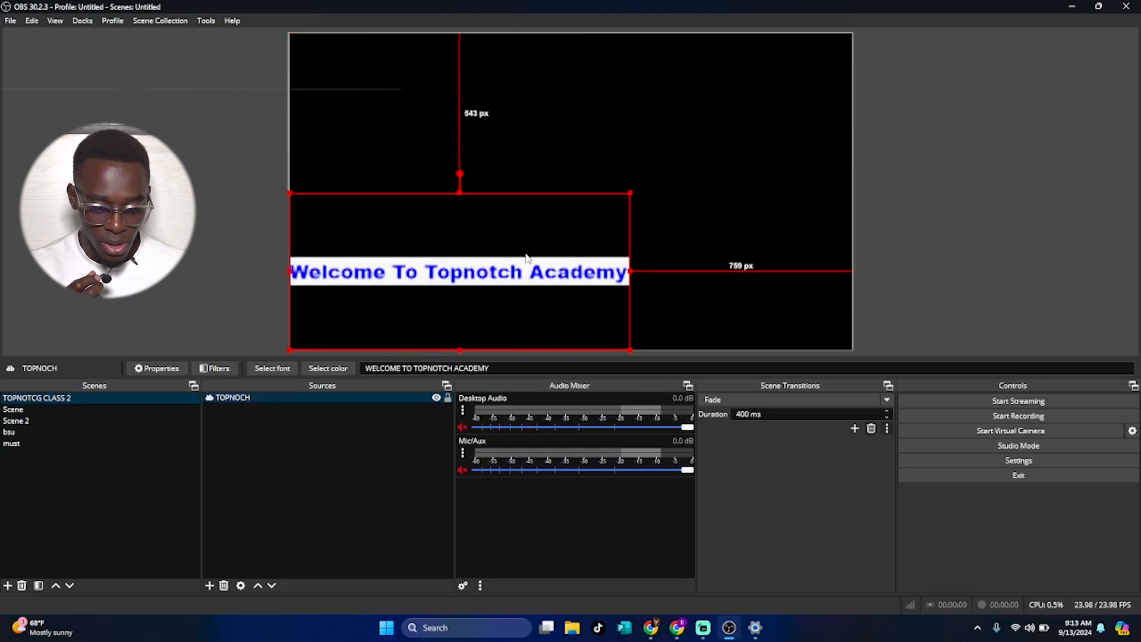
left_click_drag(515, 271, 606, 277)
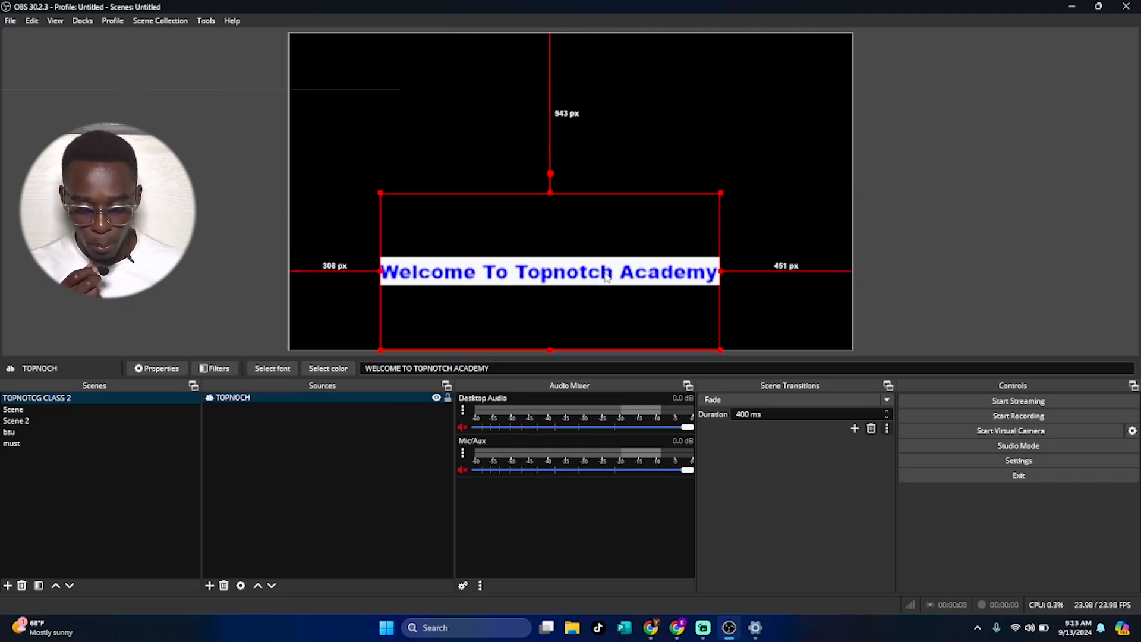
left_click_drag(721, 192, 689, 220)
left_click_drag(636, 250, 719, 178)
left_click_drag(586, 273, 598, 323)
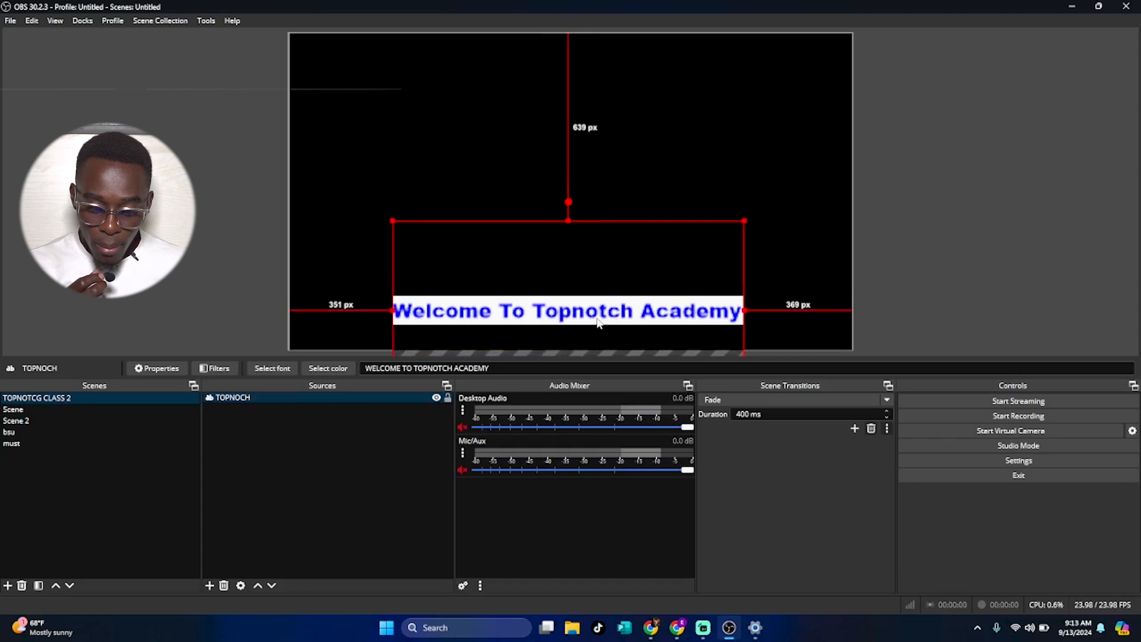
left_click(209, 586)
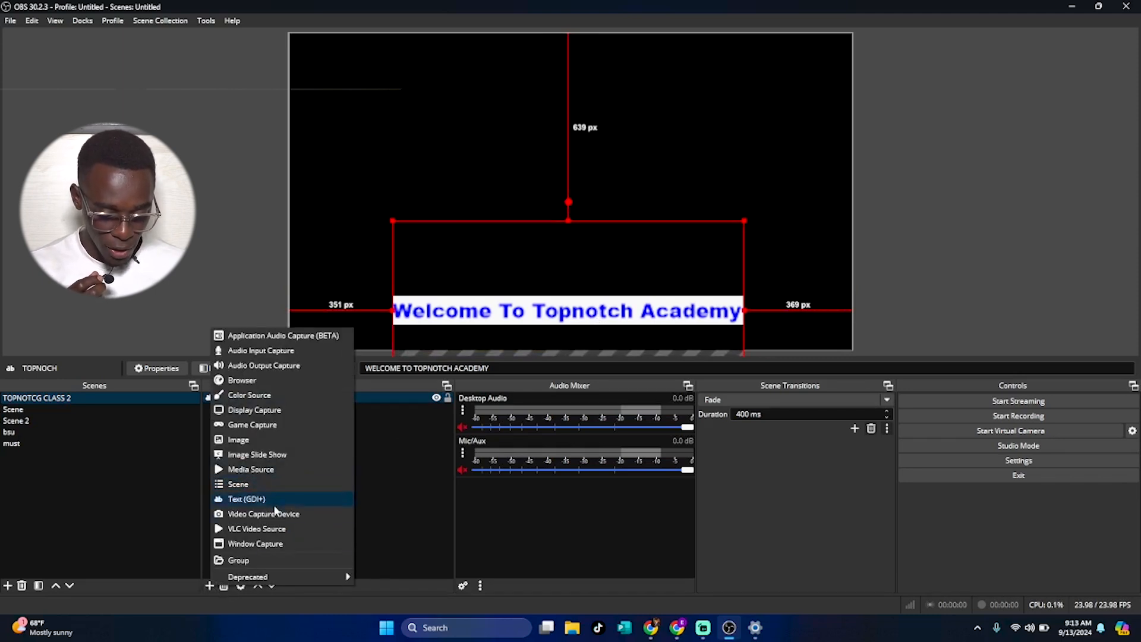
left_click(277, 513)
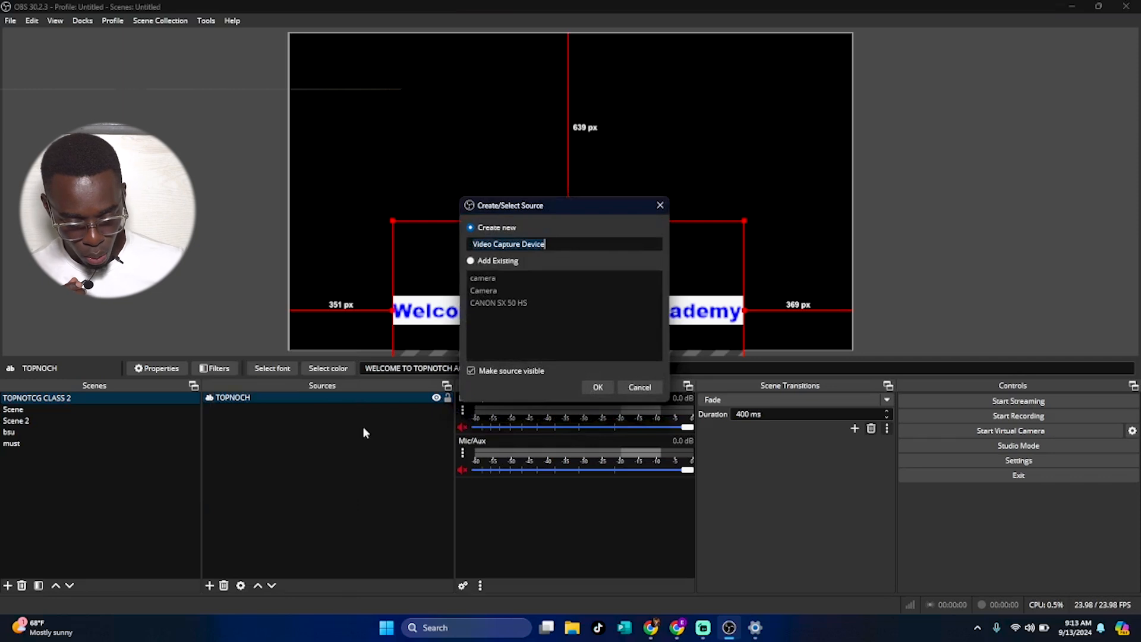
left_click(640, 387)
Add a new VLC Video Source named TOPNOTCH VIDEO to the scene.
left_click(209, 586)
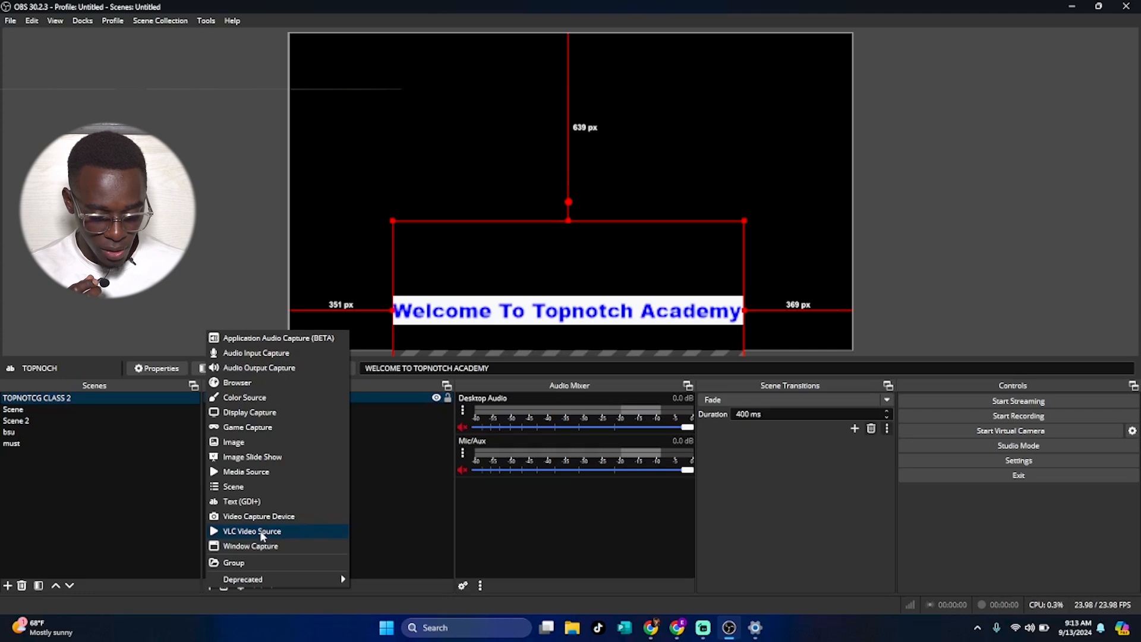
left_click(263, 531)
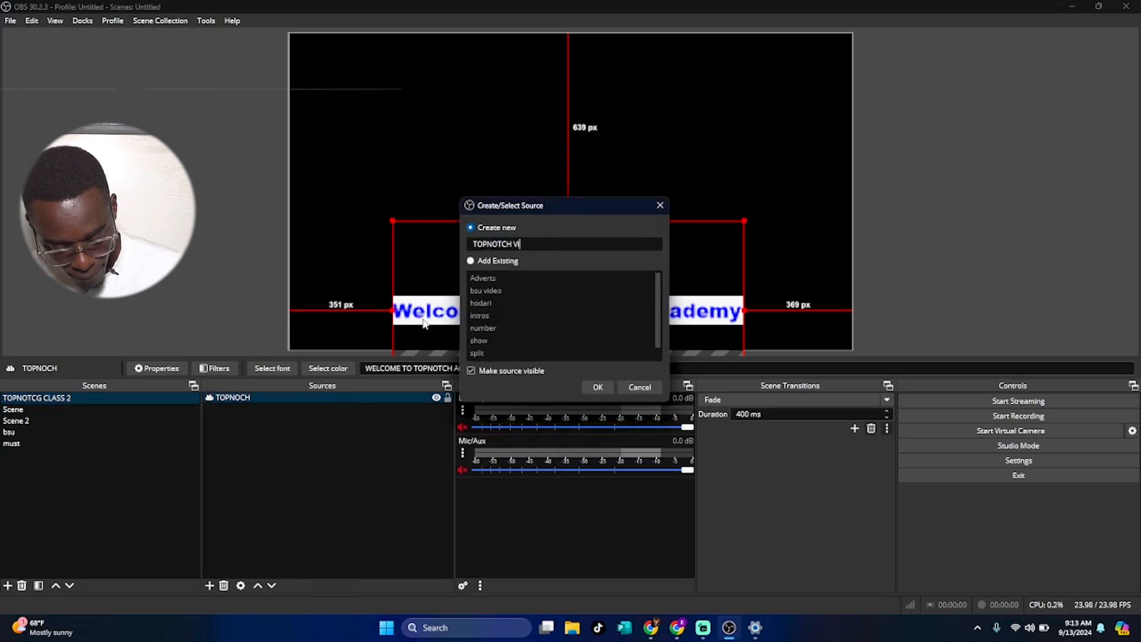
left_click(598, 387)
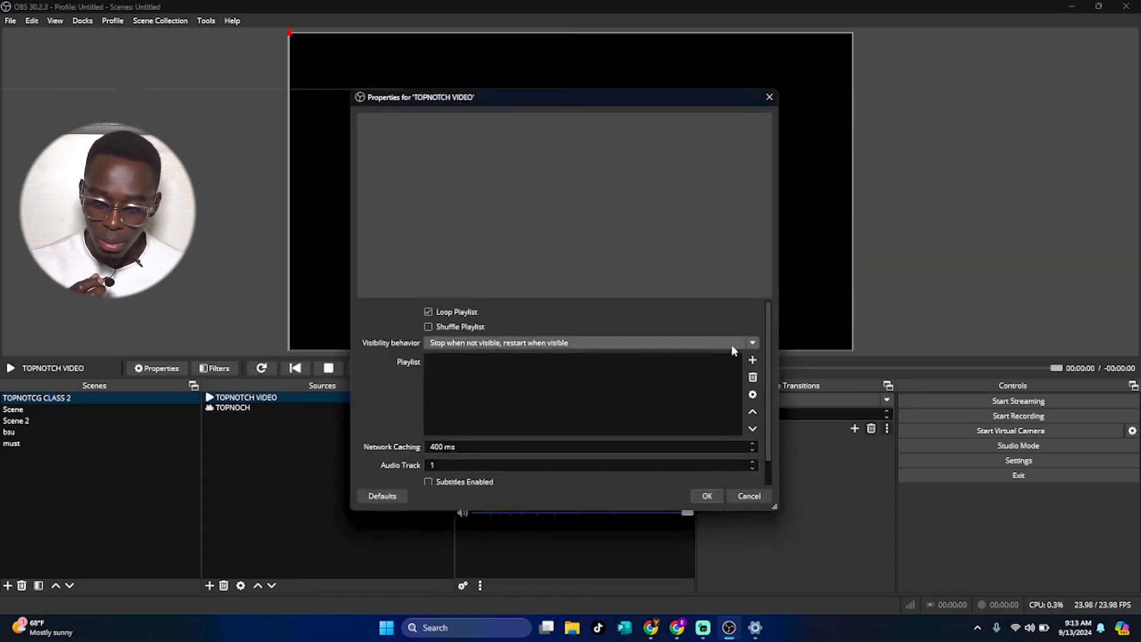
Add DJI_0013, DJI_0014 and DJI_0015 from D:/New folder to the video playlist and confirm.
left_click(752, 361)
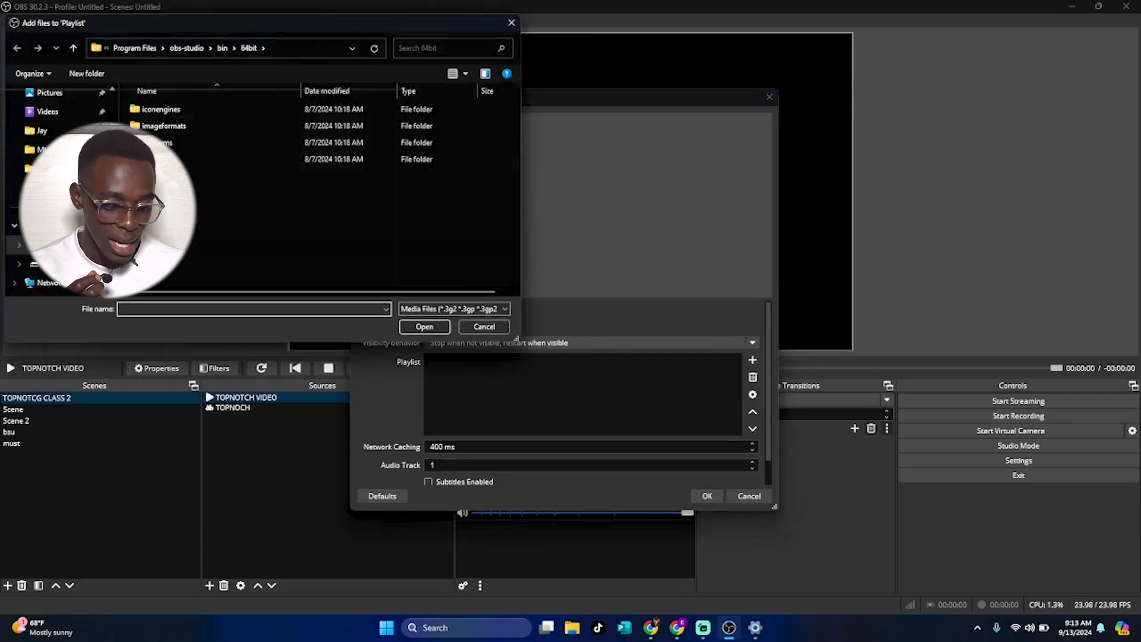
left_click(60, 245)
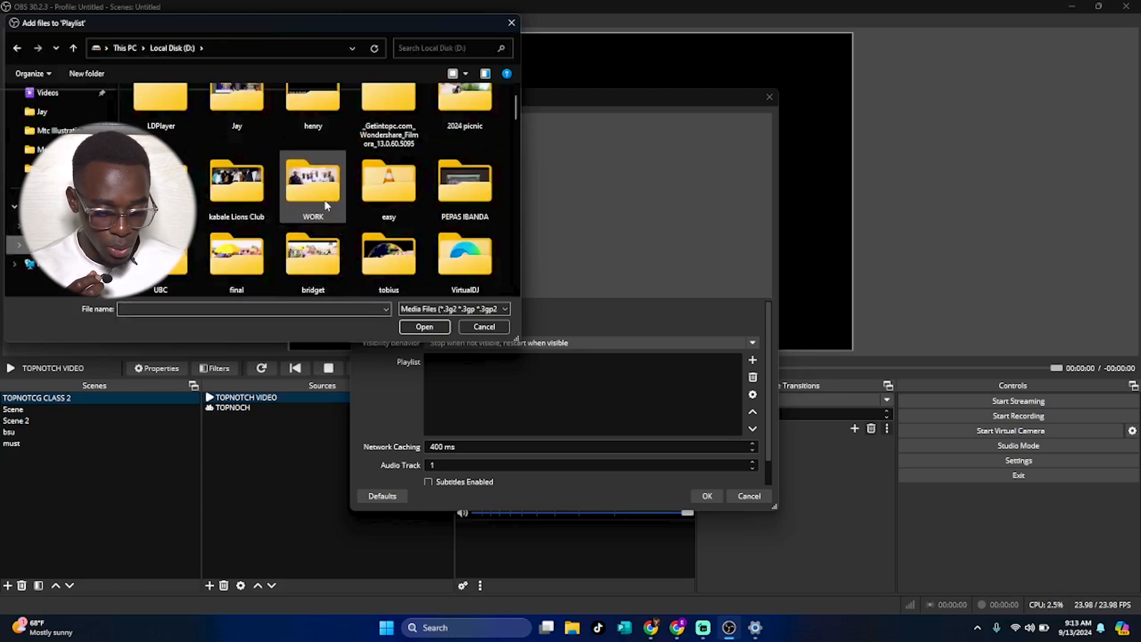
left_click_drag(516, 113, 521, 169)
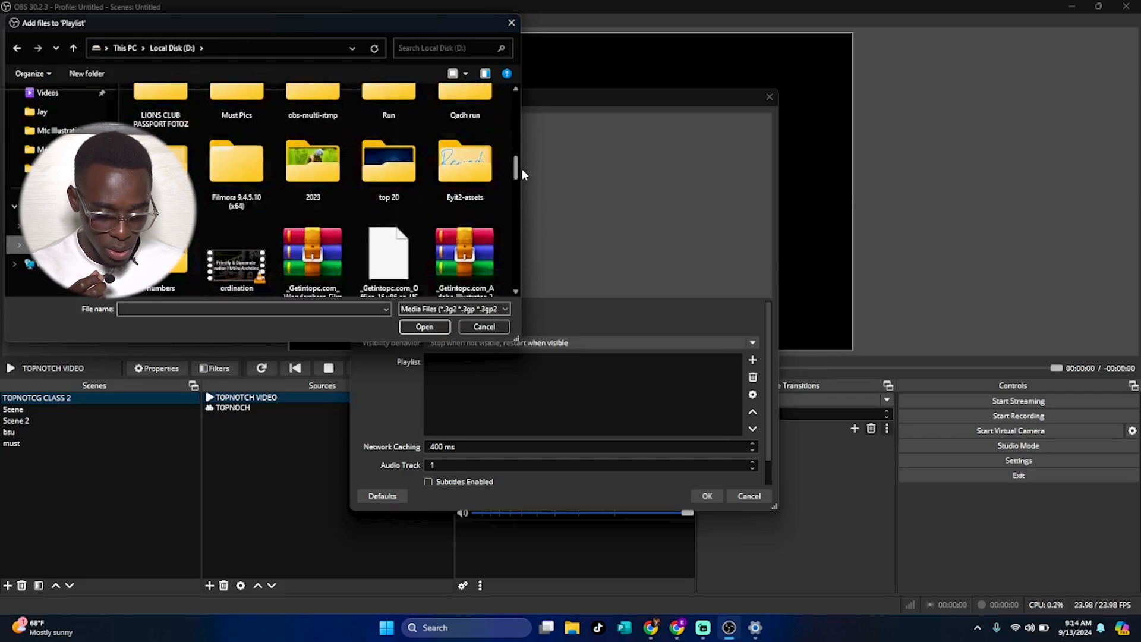
double_click(313, 159)
left_click_drag(313, 159, 389, 94)
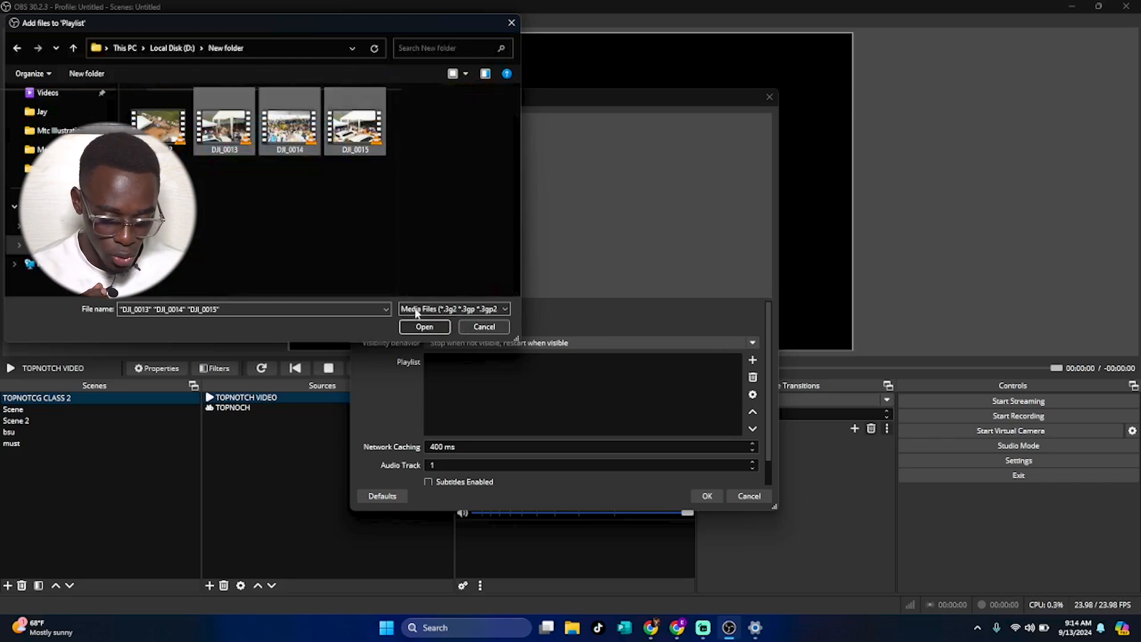
left_click(423, 327)
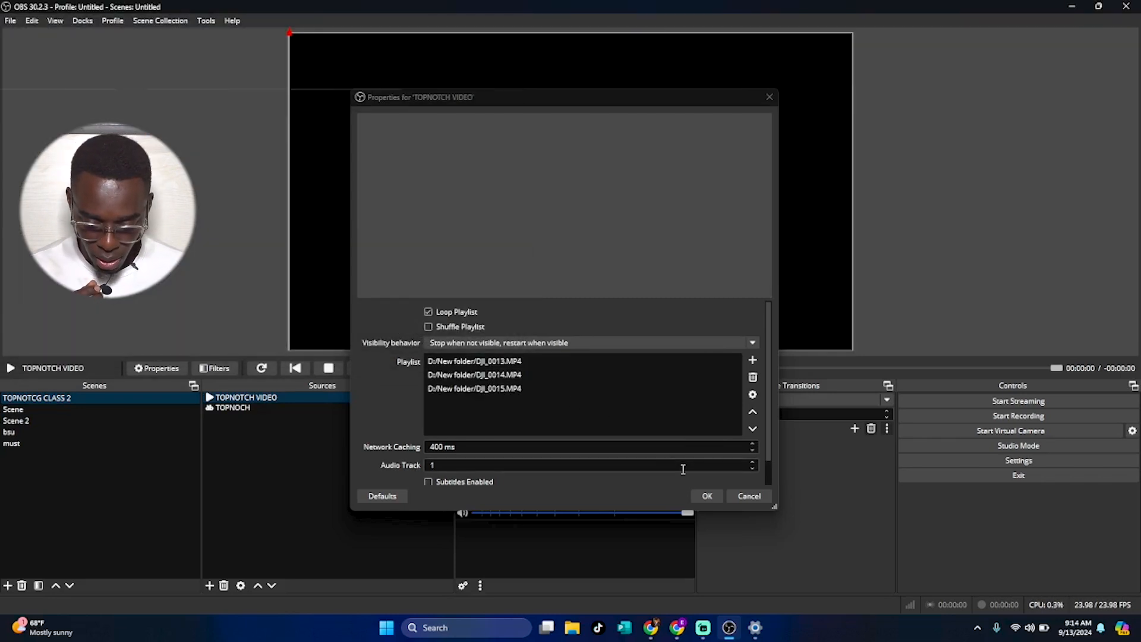
left_click(716, 494)
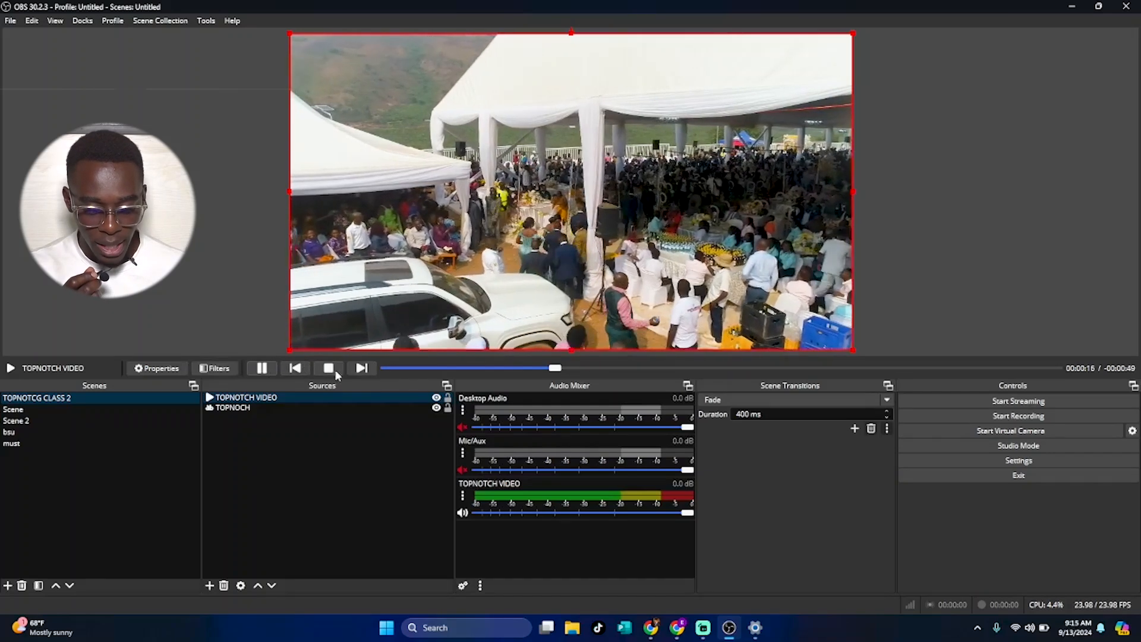
Use the media controls to skip to the next playlist video, stop playback, and play it again.
left_click(360, 370)
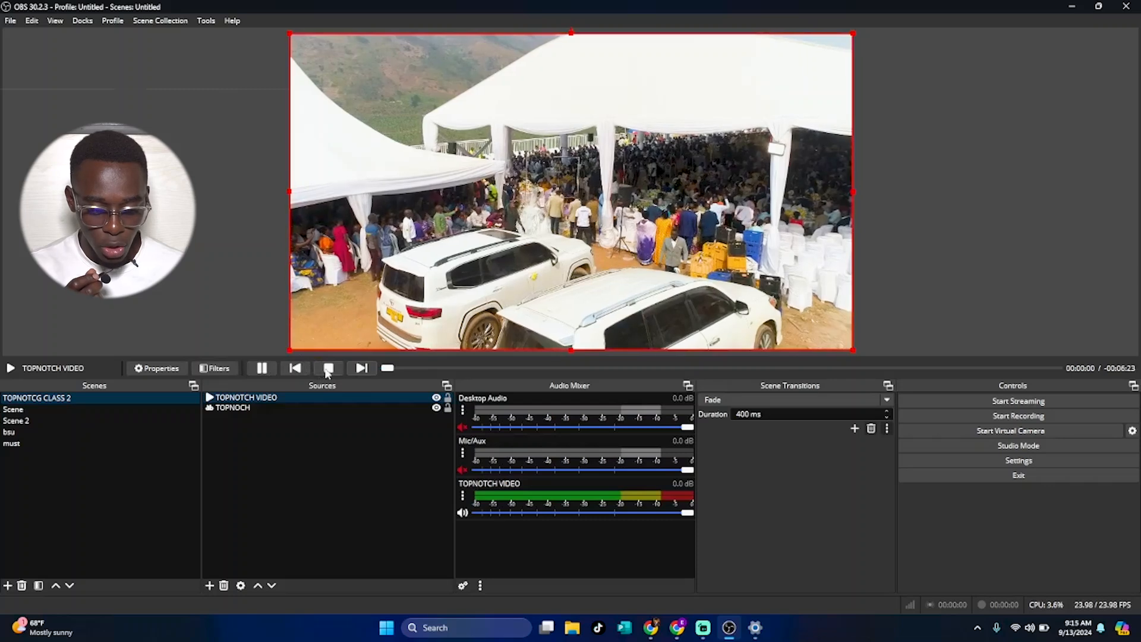
left_click(328, 369)
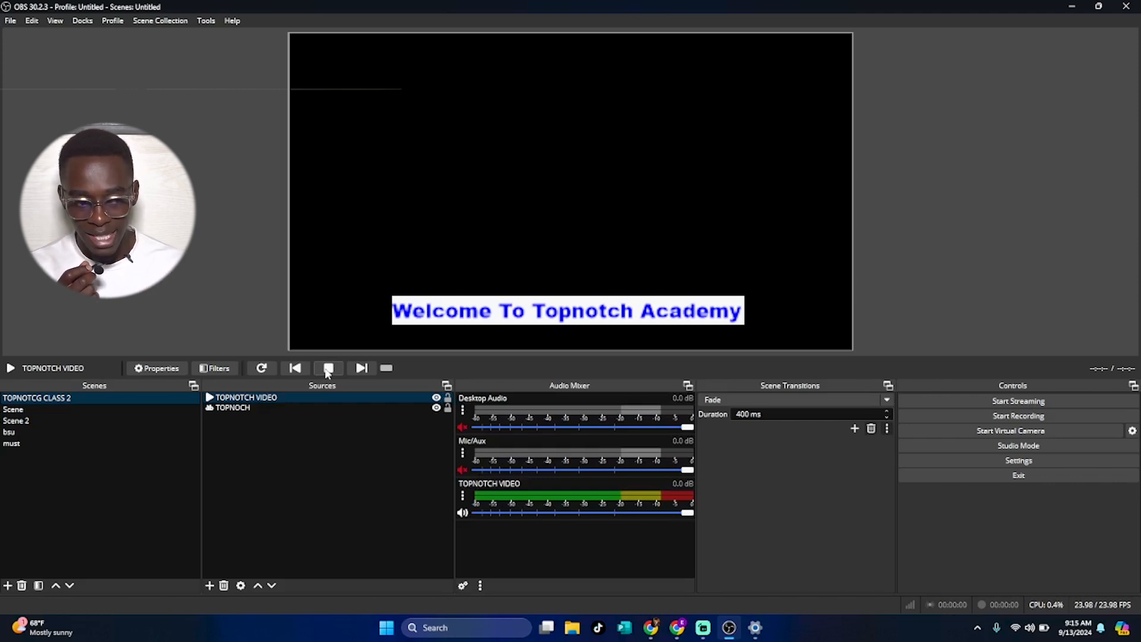
left_click(299, 406)
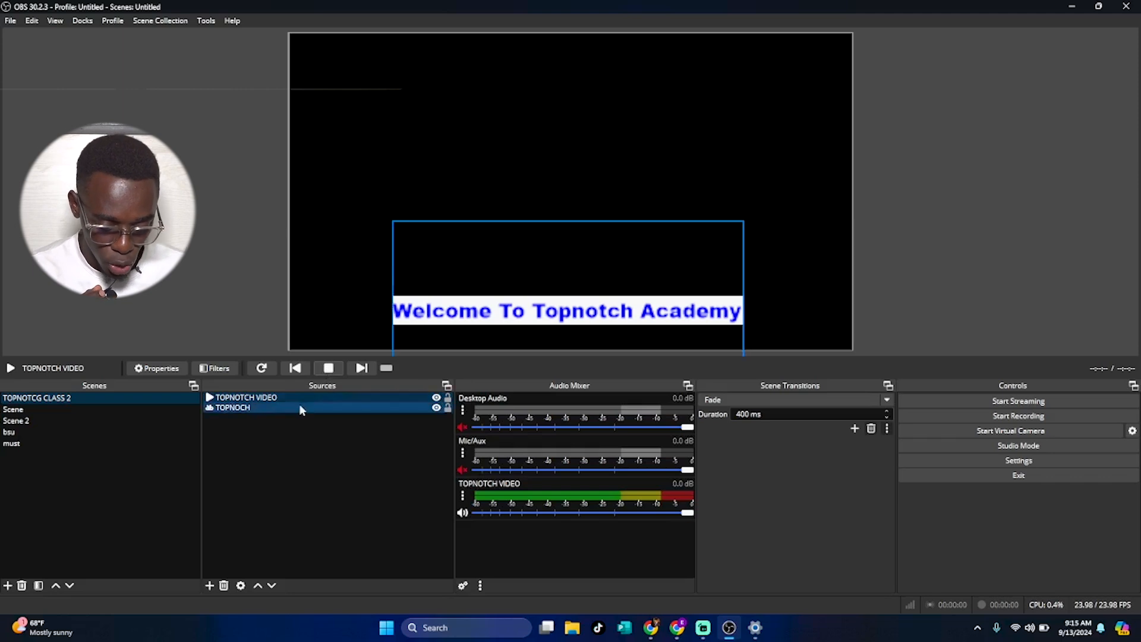
left_click(296, 402)
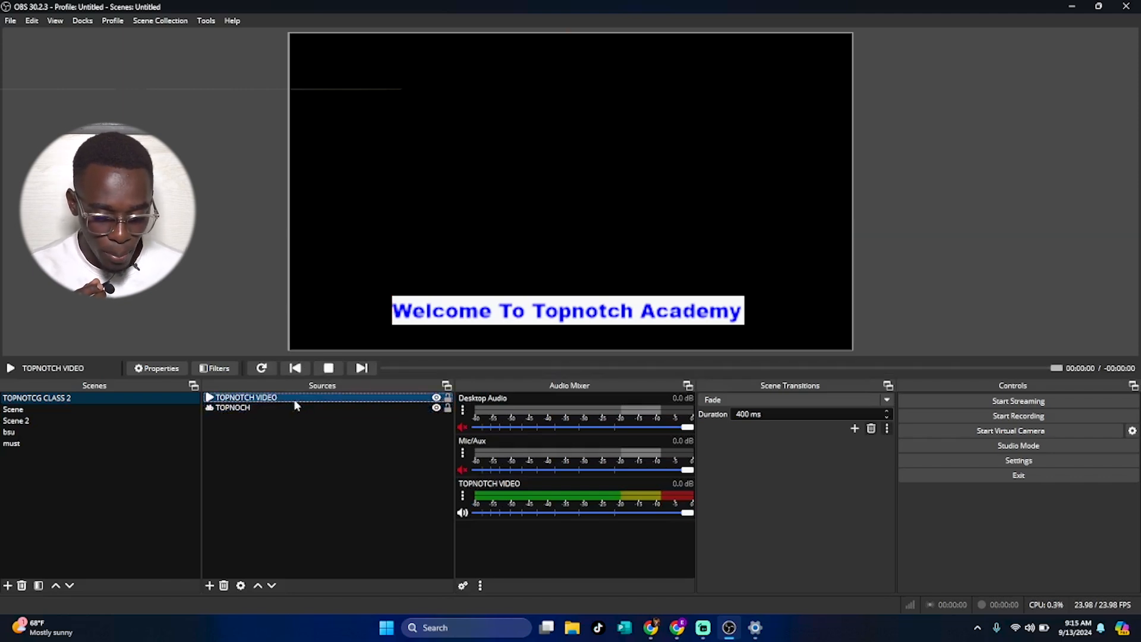
left_click(262, 369)
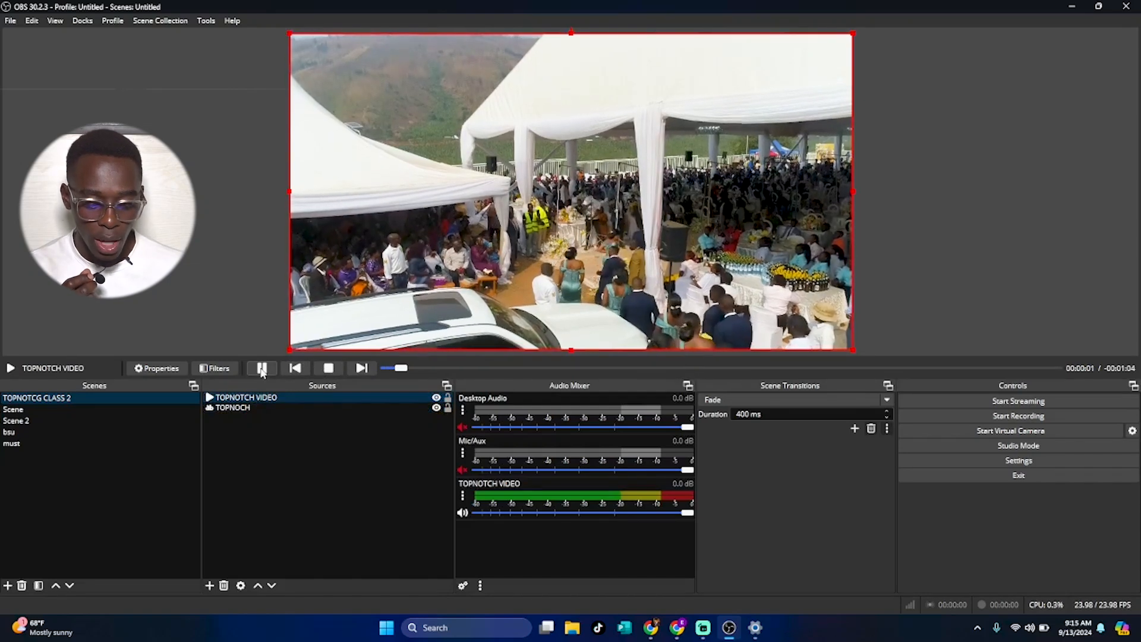
Toggle the video source's visibility off and back on.
left_click(293, 398)
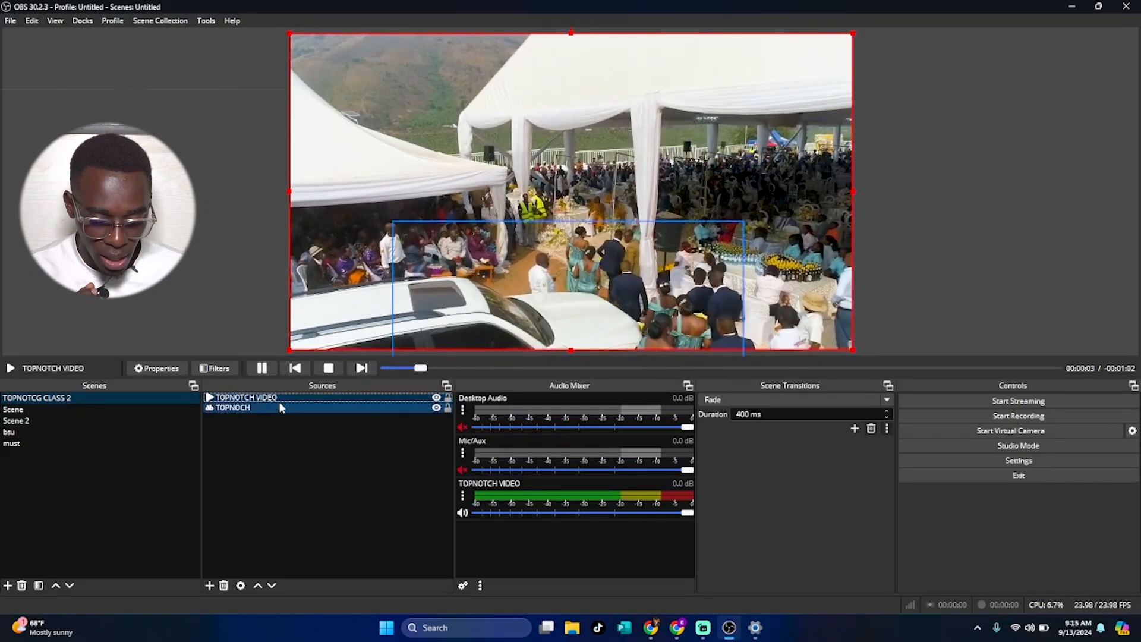
left_click(281, 406)
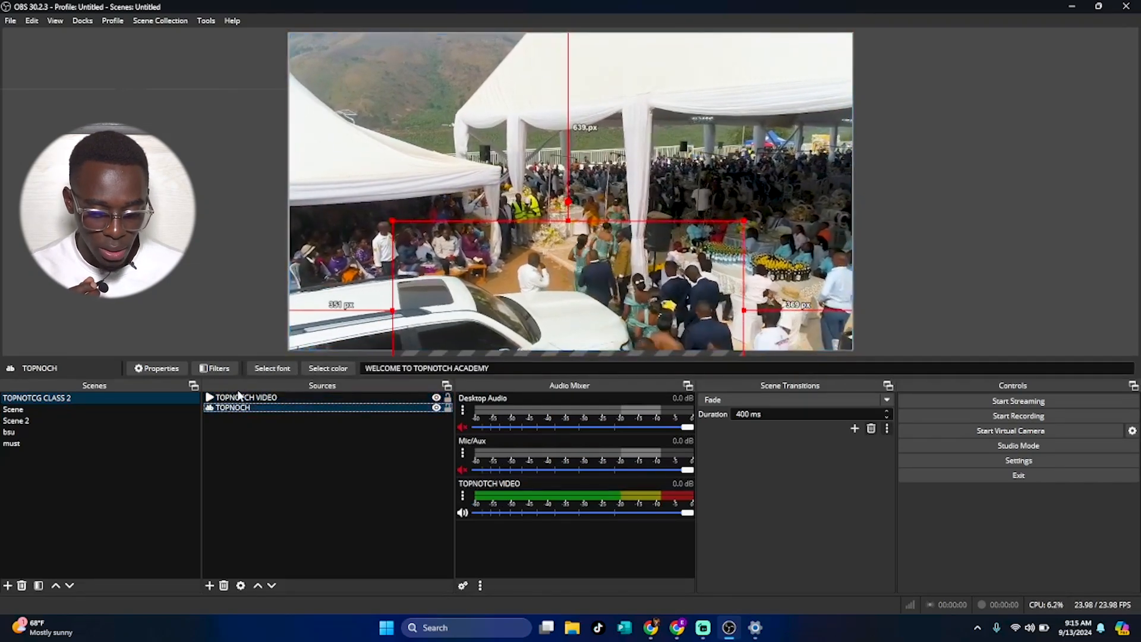
left_click(437, 398)
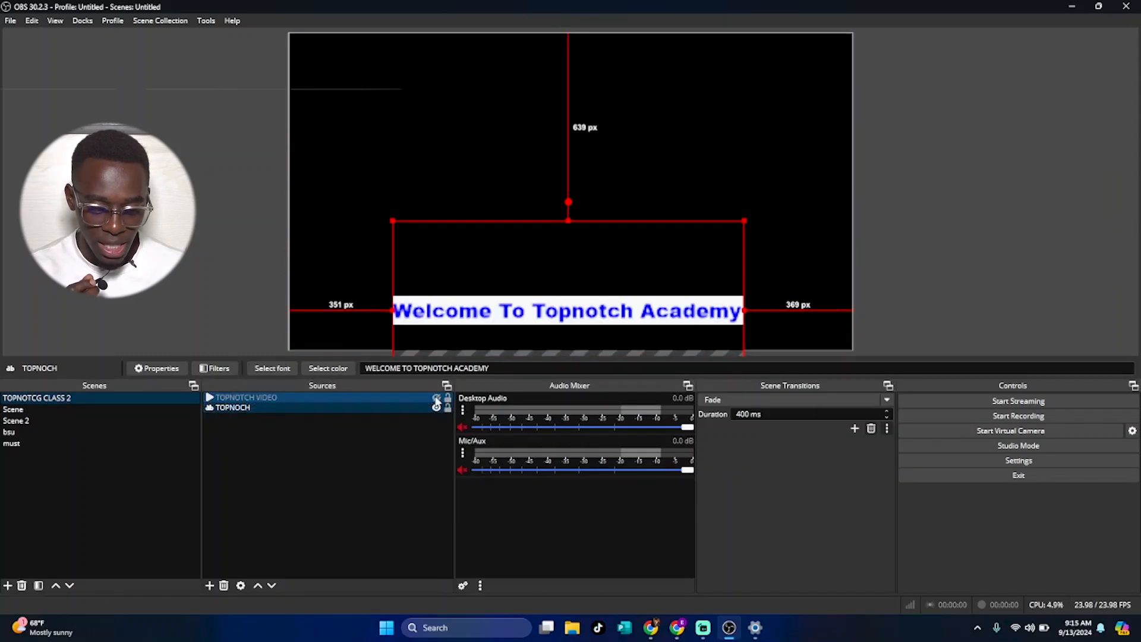
left_click(436, 398)
left_click(417, 398)
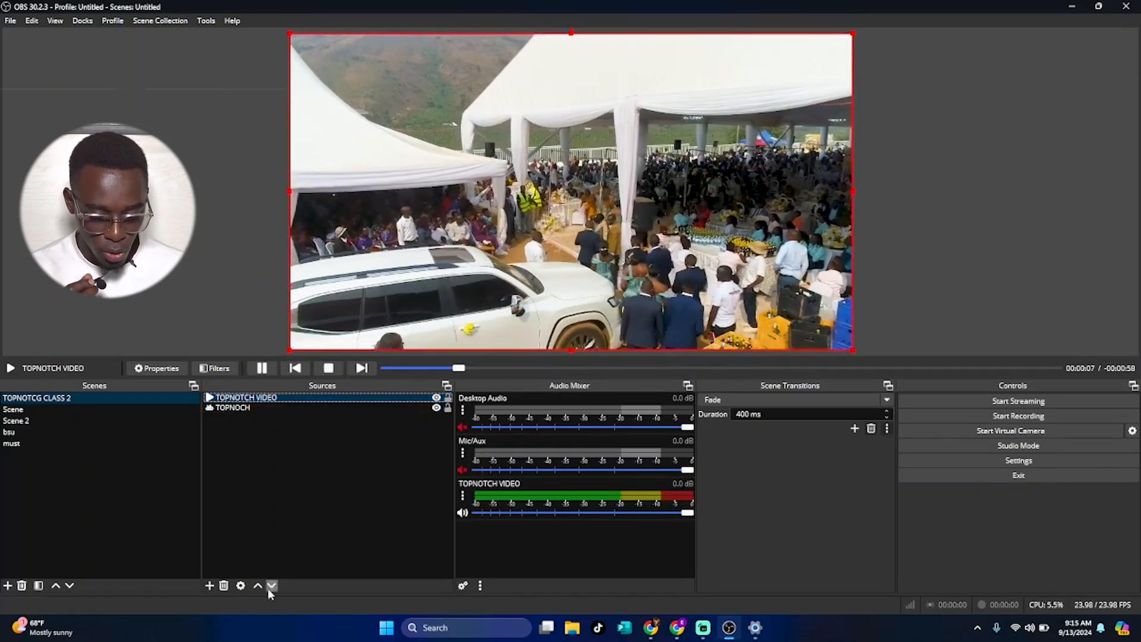
Move the video source below the text source in the source order.
left_click(271, 586)
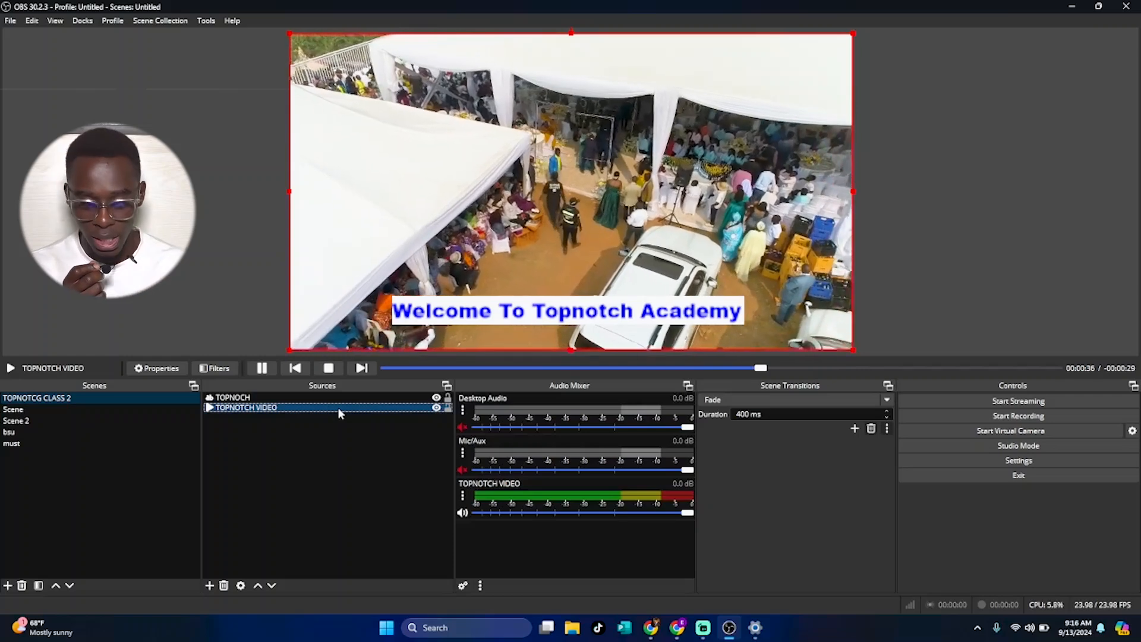
left_click(318, 400)
left_click(337, 407)
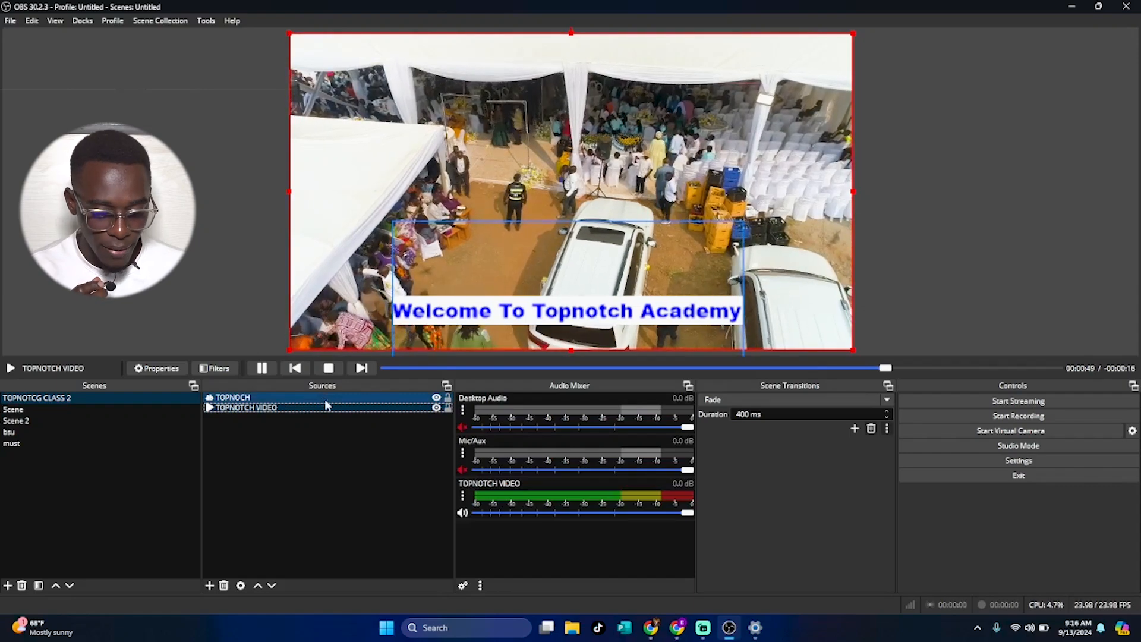
left_click(336, 397)
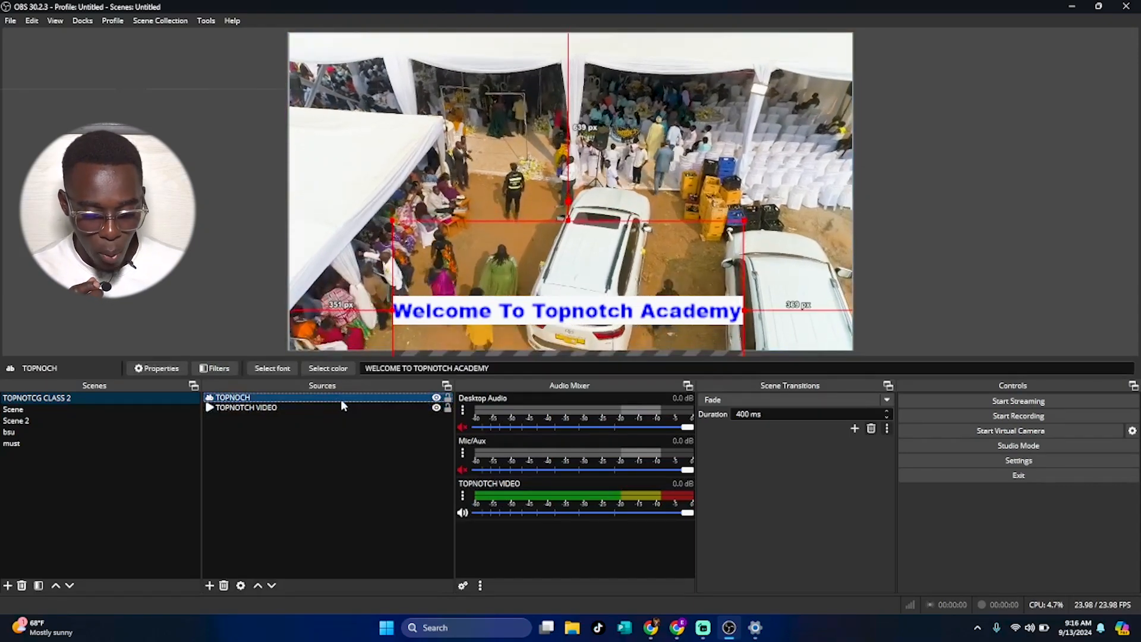
left_click(344, 407)
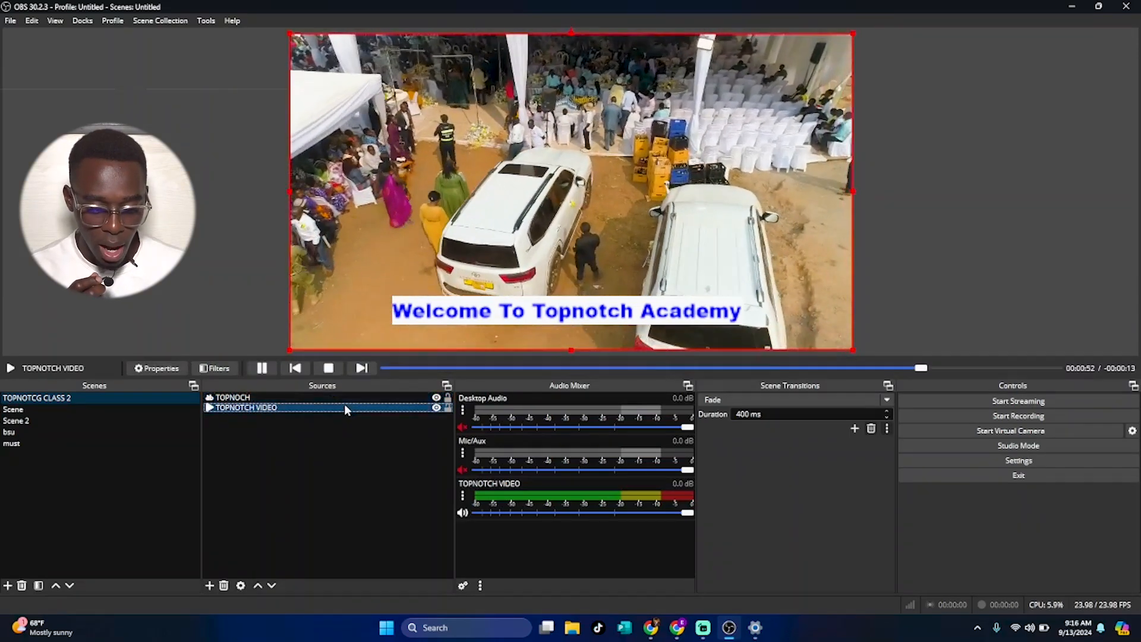
Add a new Image source named TOPNOTCH LOGO.
left_click(209, 586)
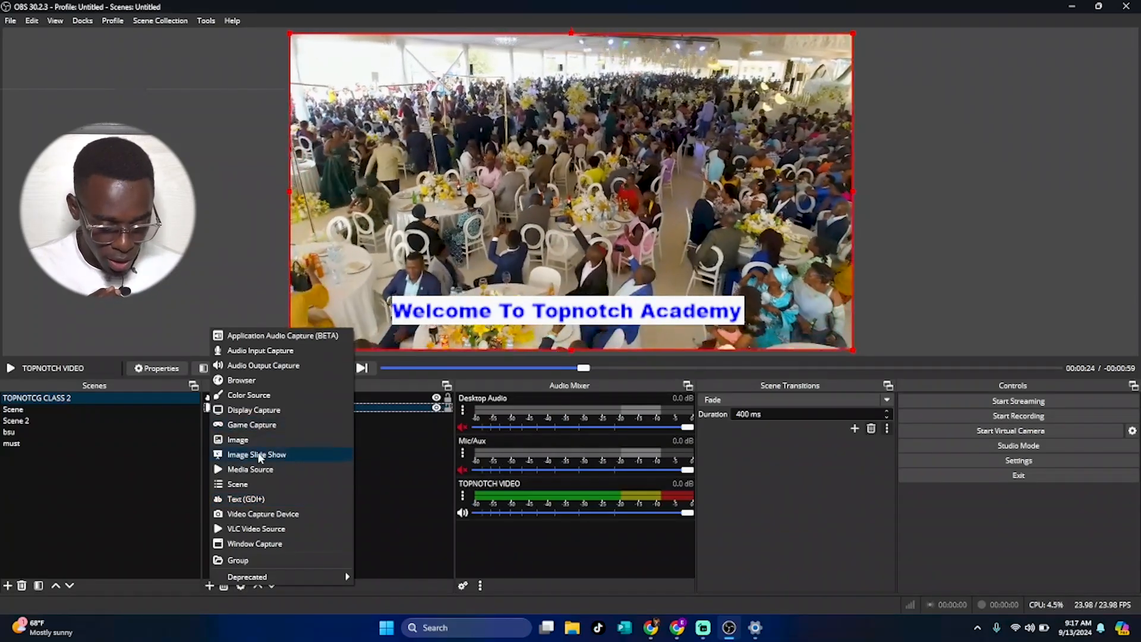
left_click(251, 439)
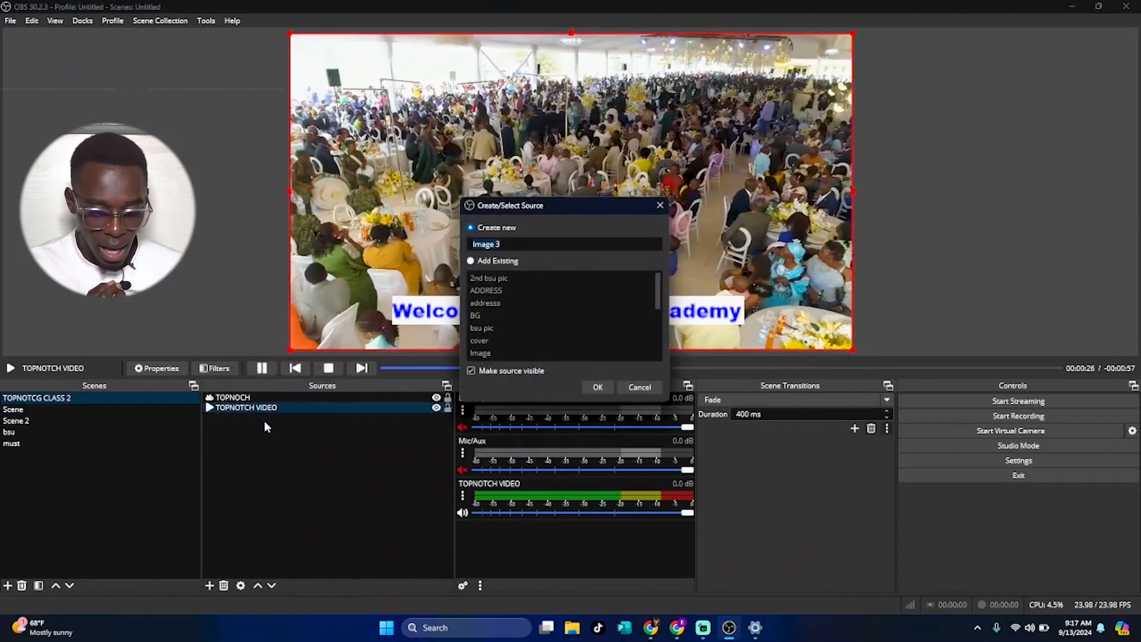
type("TOPNOT")
type("H LOGO")
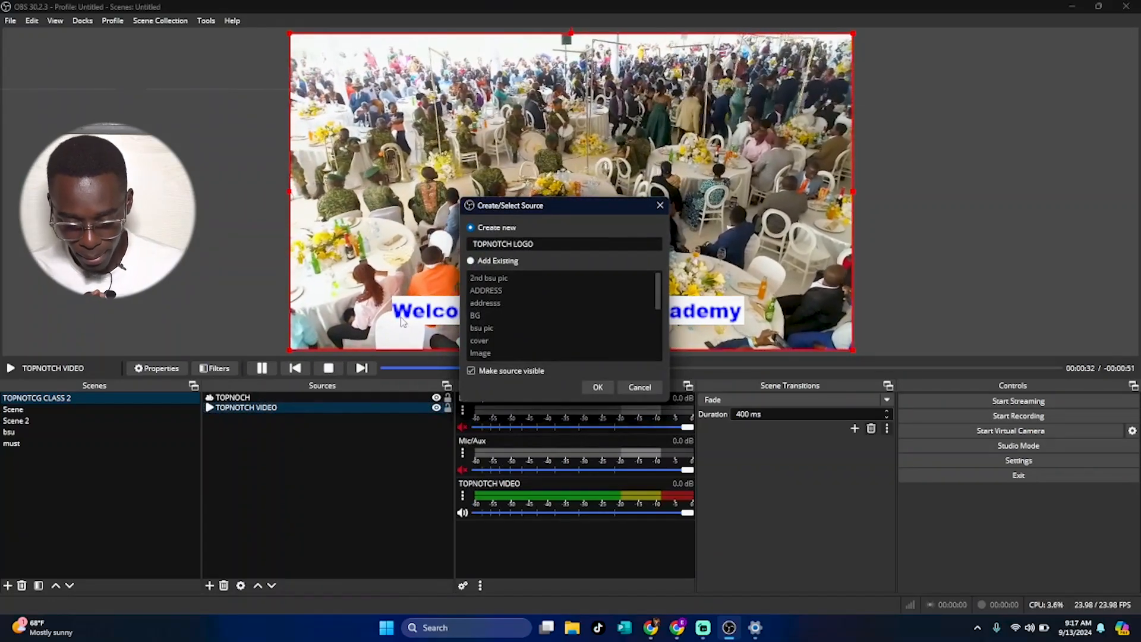
key("Return")
Set the logo's image file to Video logo.png from the henry folder on drive D and confirm.
left_click(742, 313)
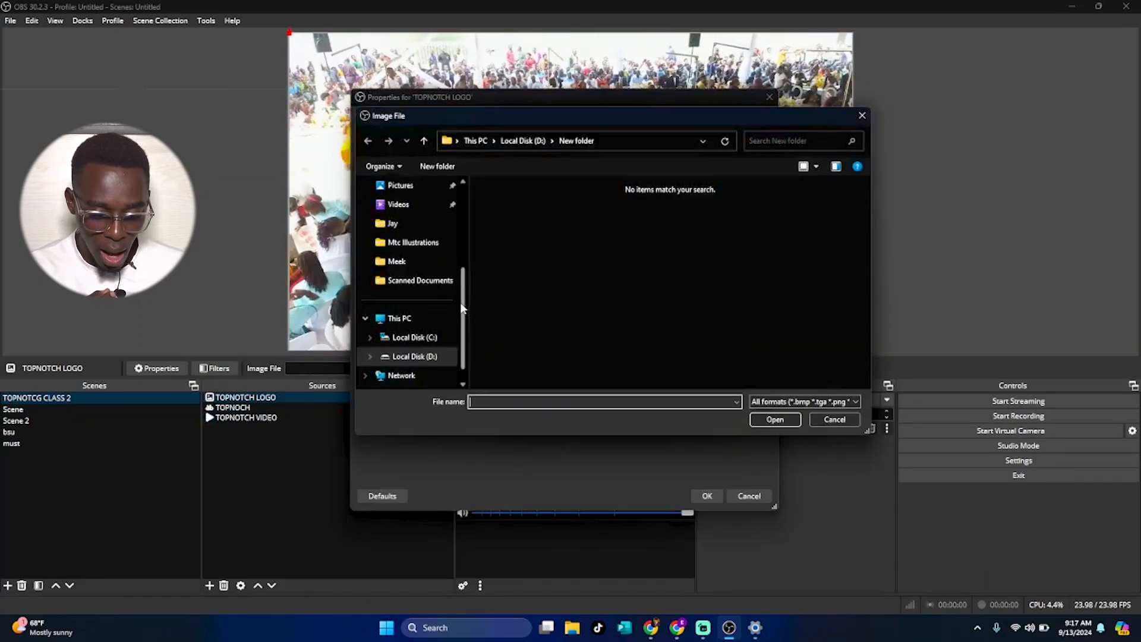
left_click(413, 356)
double_click(585, 300)
double_click(523, 229)
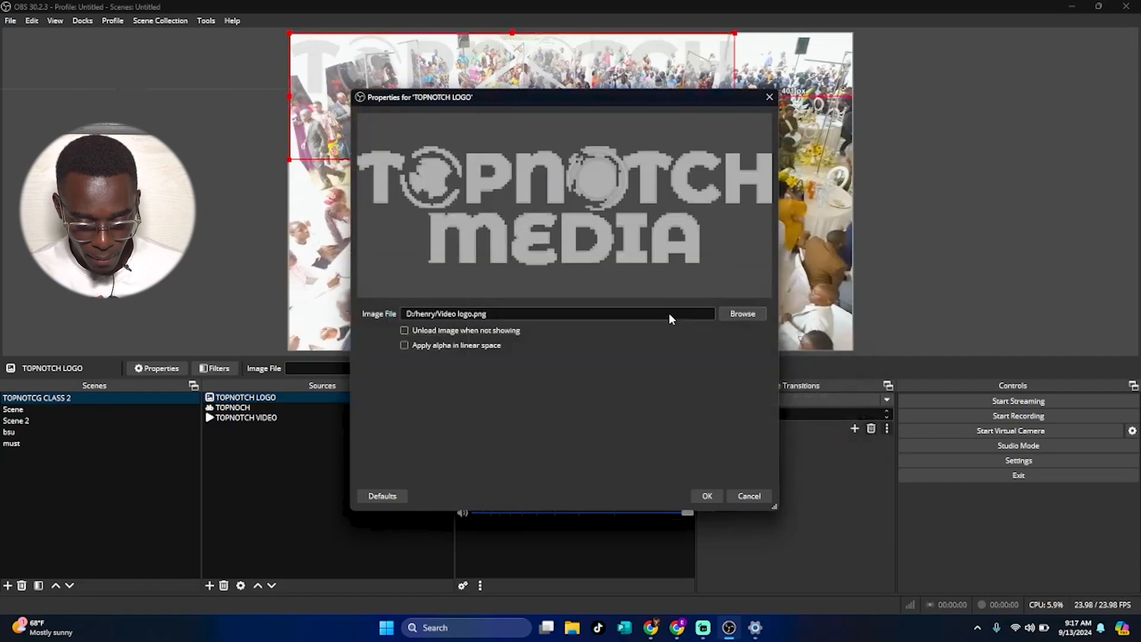
left_click(706, 497)
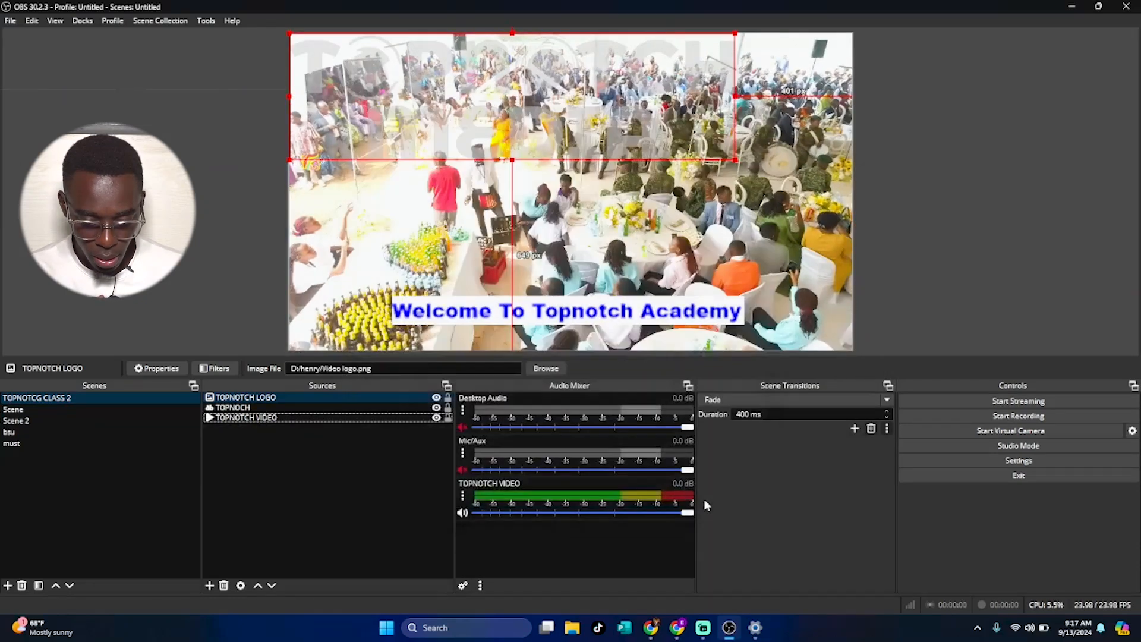
Stretch the TOPNOTCH LOGO source to fill the screen.
left_click(342, 408)
left_click(335, 398)
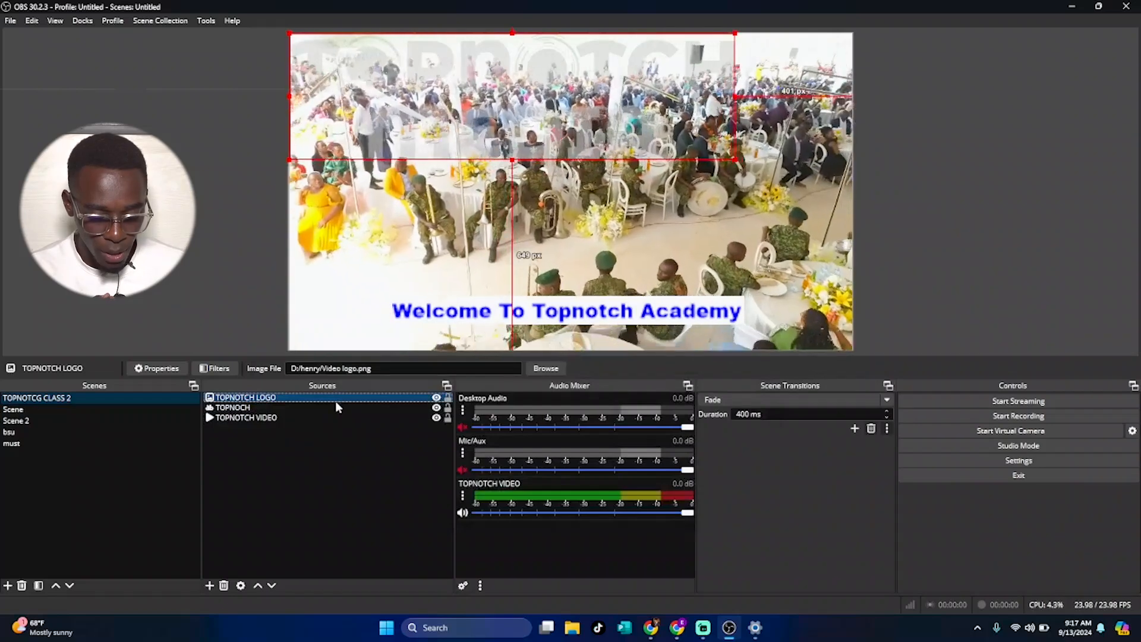
right_click(336, 403)
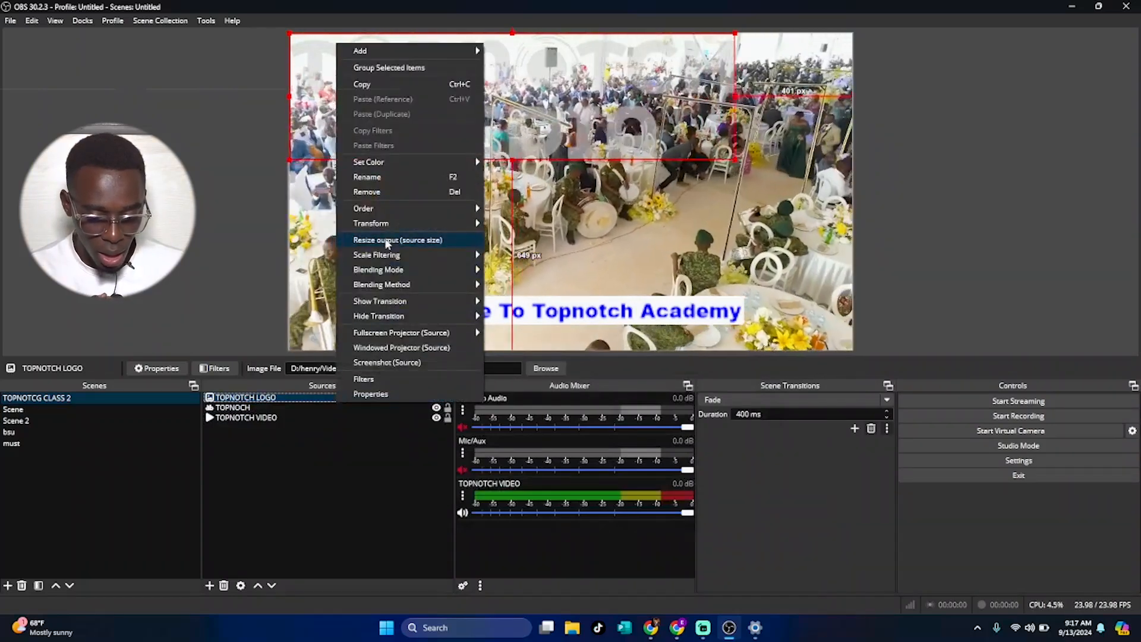
mouse_move(410, 222)
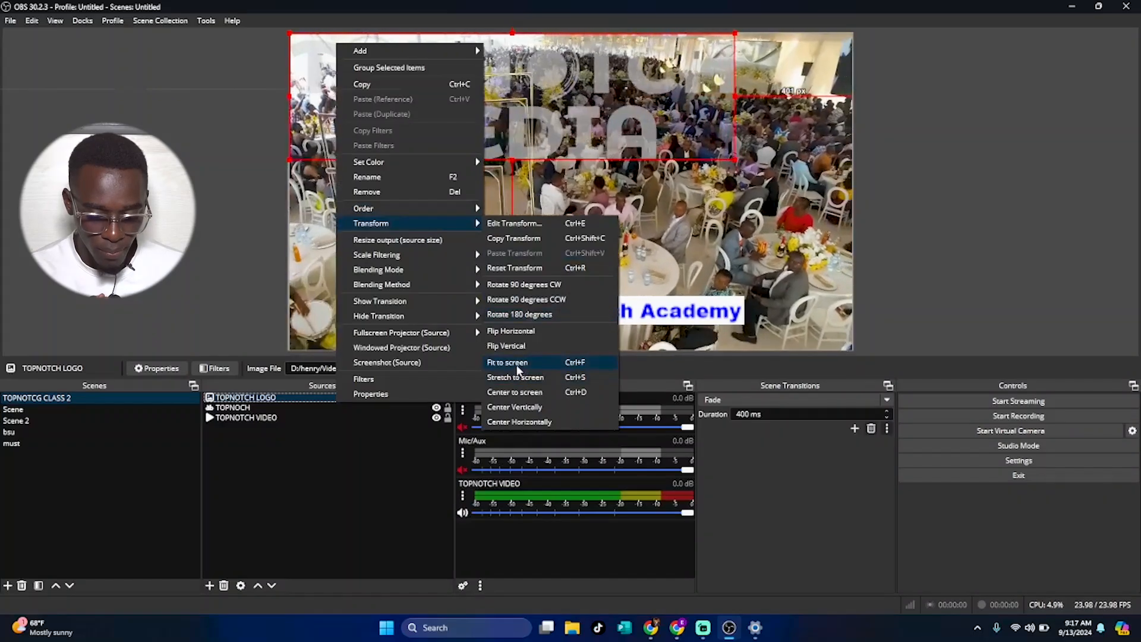
left_click(522, 377)
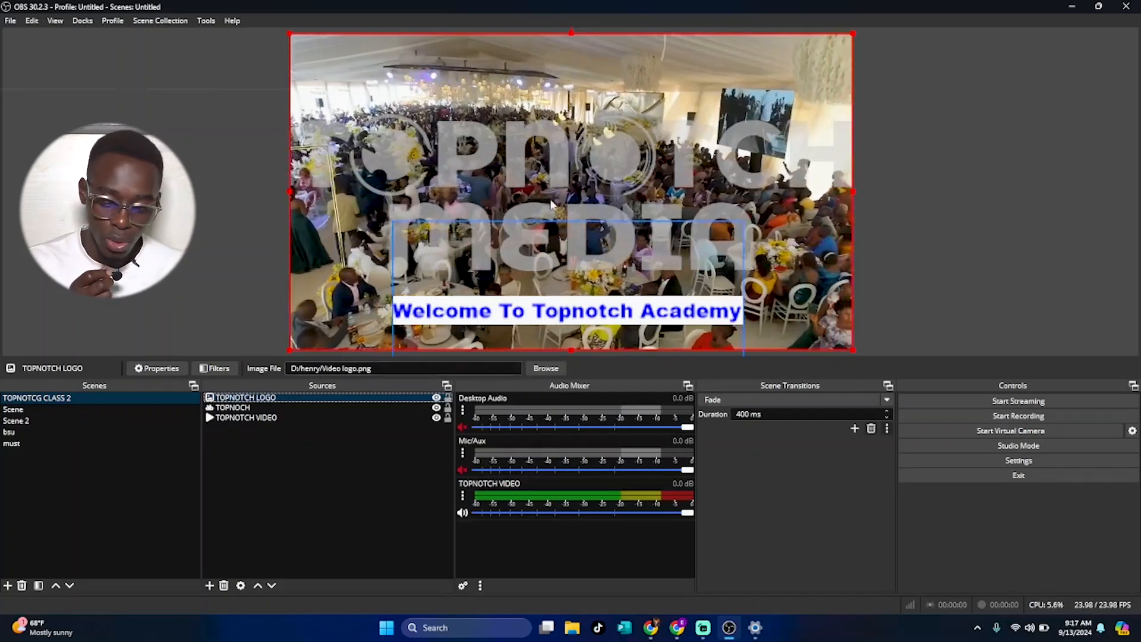
Shrink the logo to a small box and place it in the top-left corner of the canvas.
left_click_drag(852, 39, 373, 219)
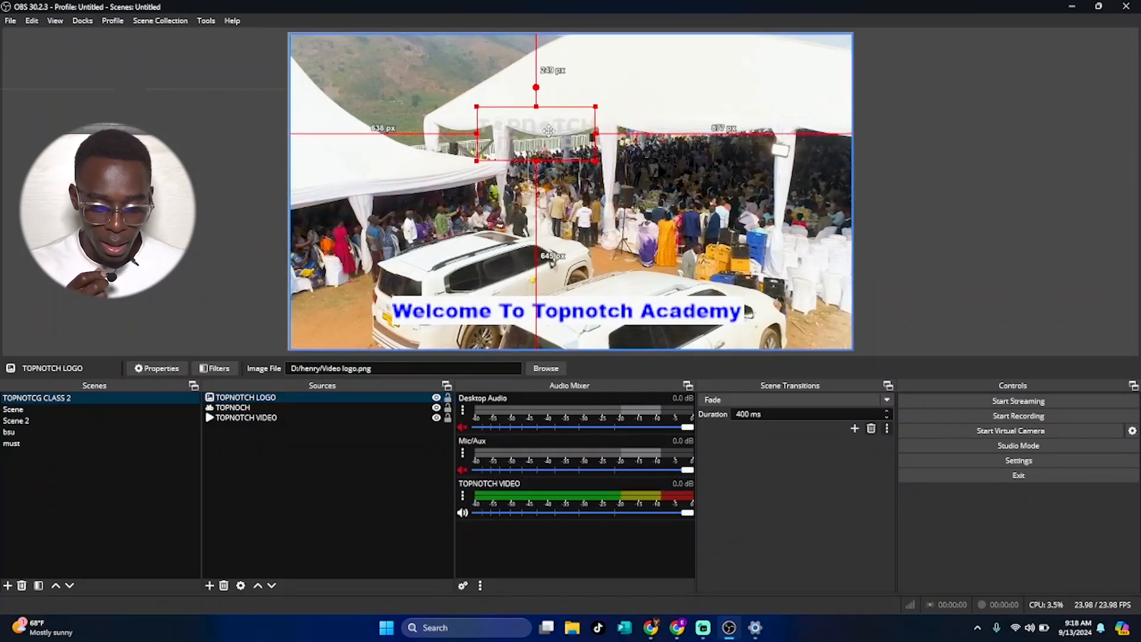
left_click_drag(413, 173, 394, 67)
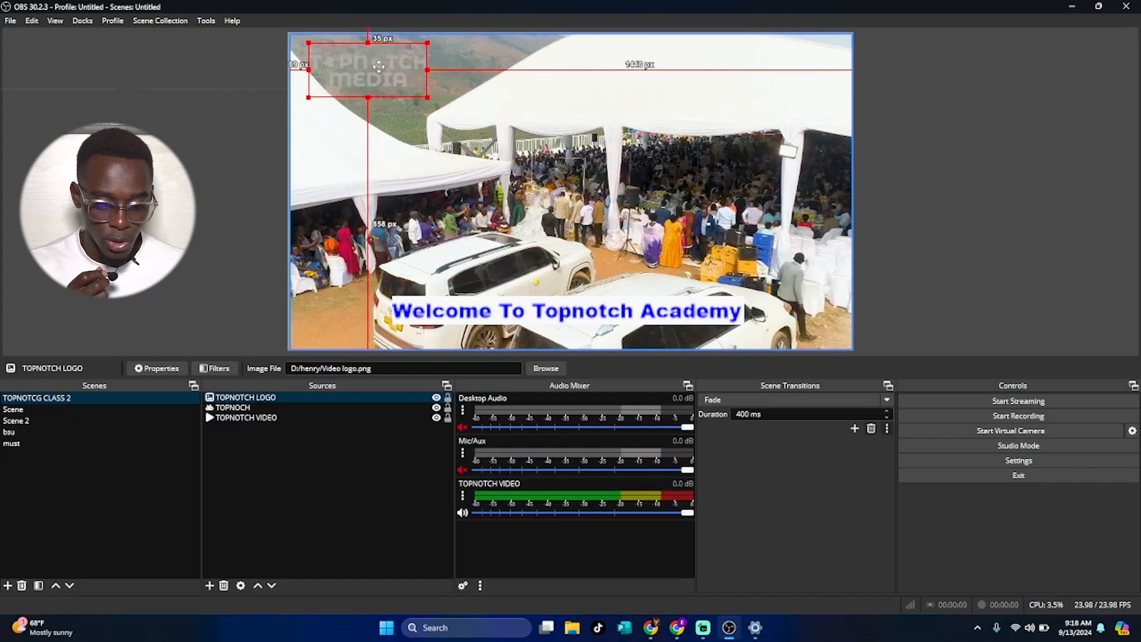
left_click_drag(382, 72, 375, 72)
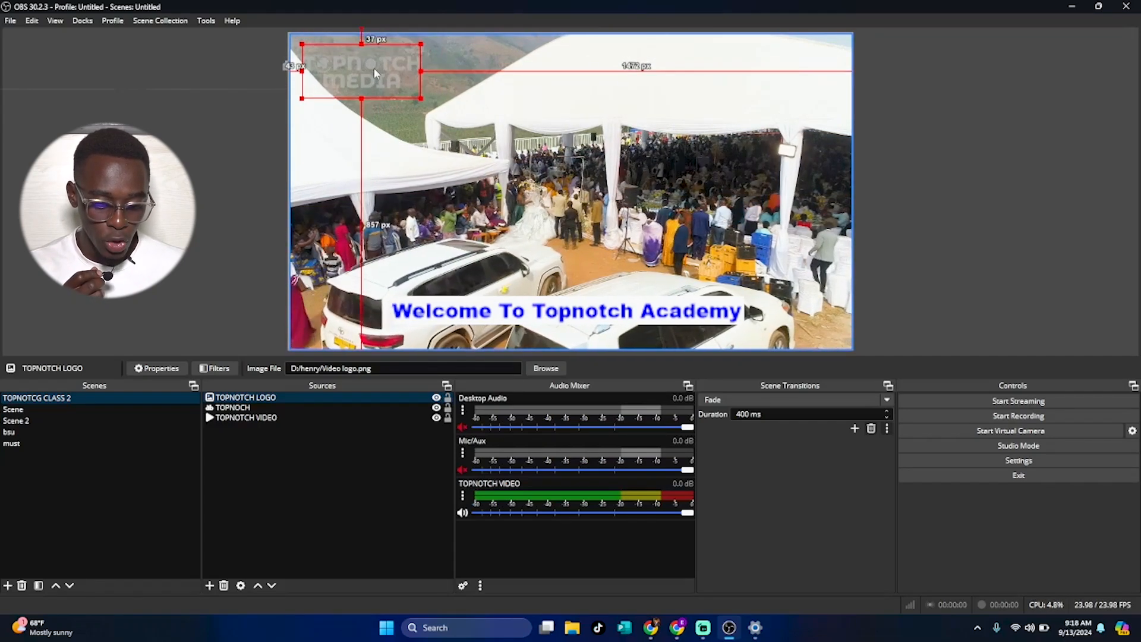
Move the video source to the top of the source order and back down to the bottom.
left_click(293, 401)
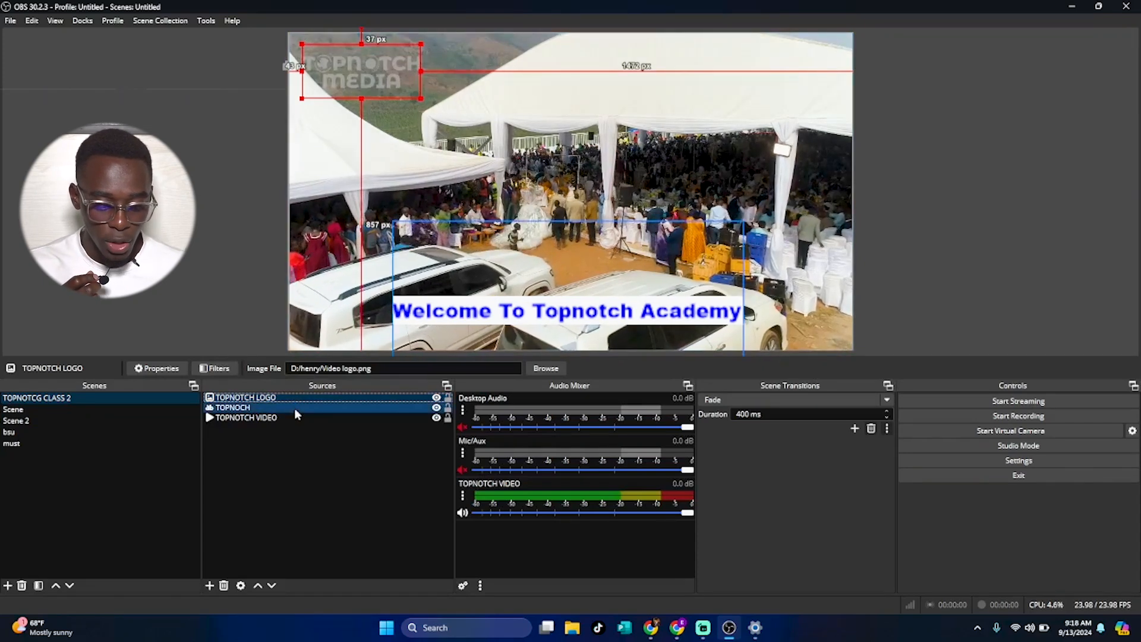
left_click(296, 408)
left_click(308, 417)
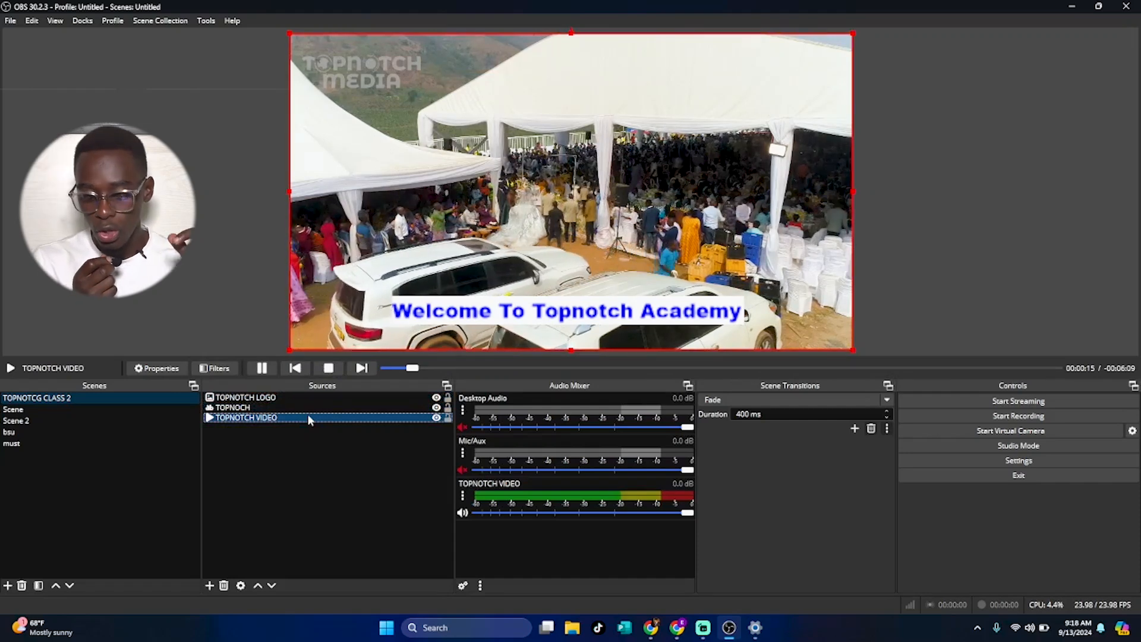
left_click(257, 586)
left_click(257, 586)
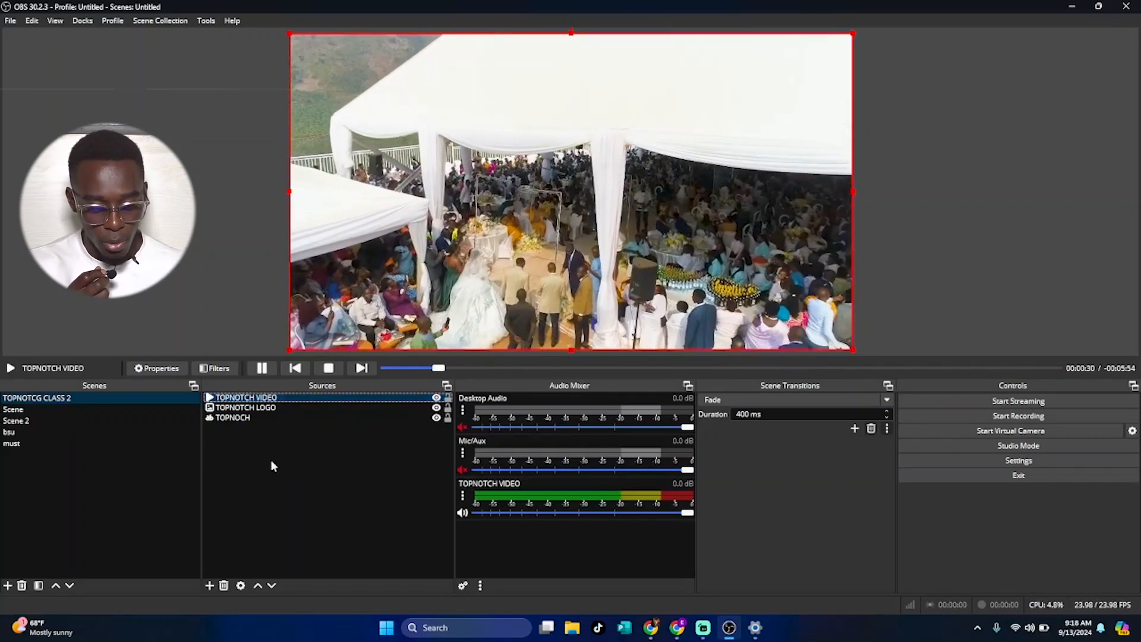
left_click(271, 586)
left_click(272, 586)
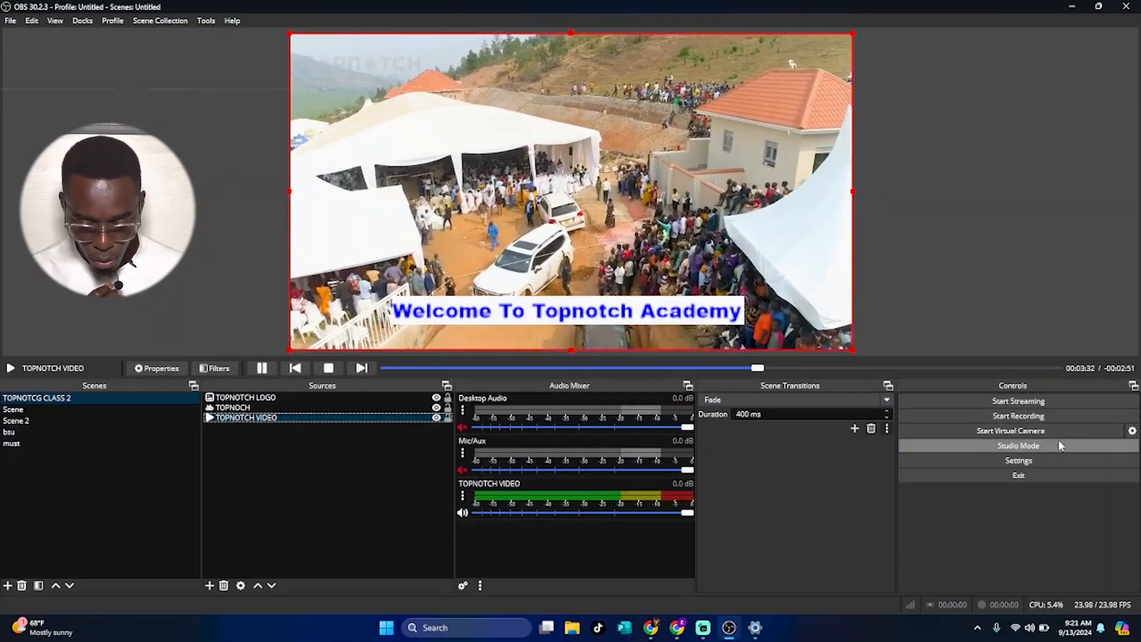
Turn Studio Mode on and back off.
left_click(1060, 446)
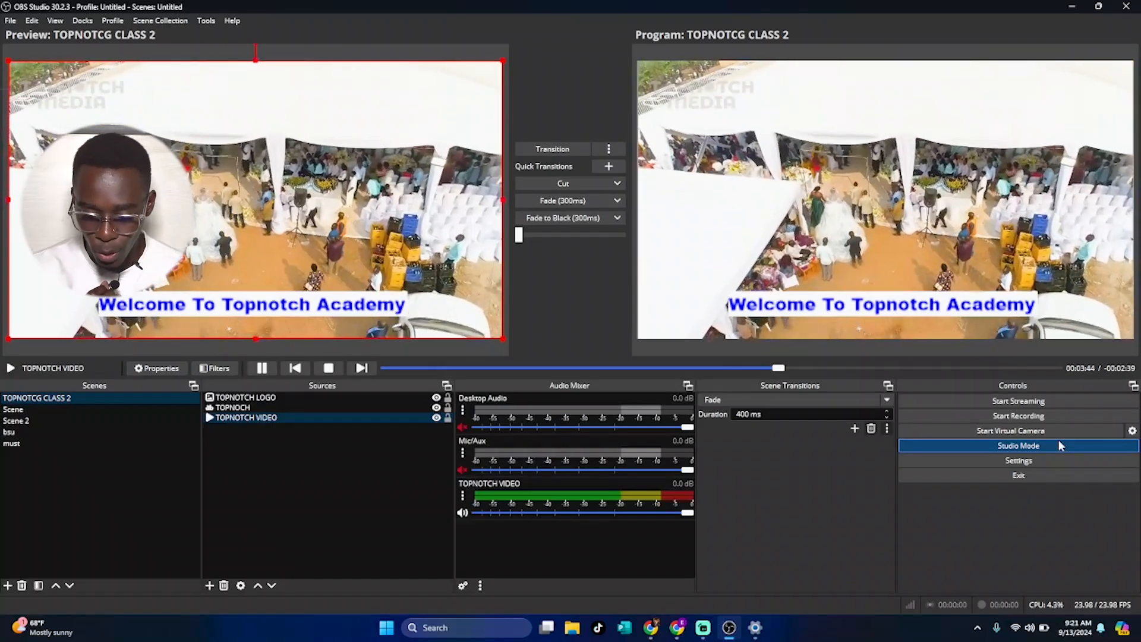
left_click(1059, 444)
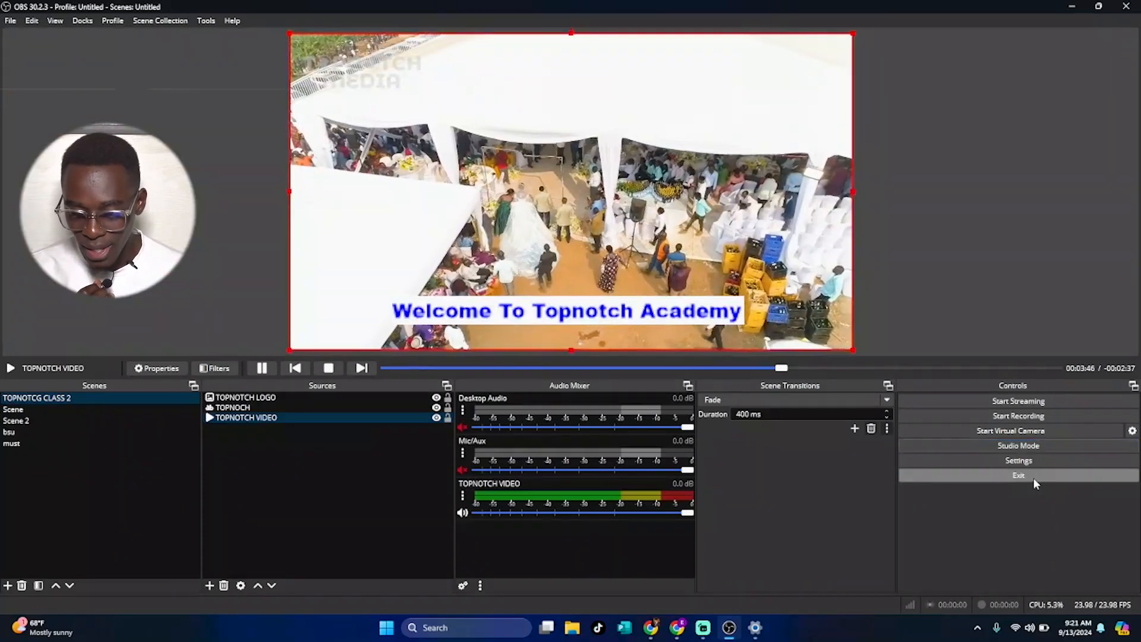
Open Settings, look through the Appearance and Output pages, and close the dialog.
left_click(1019, 462)
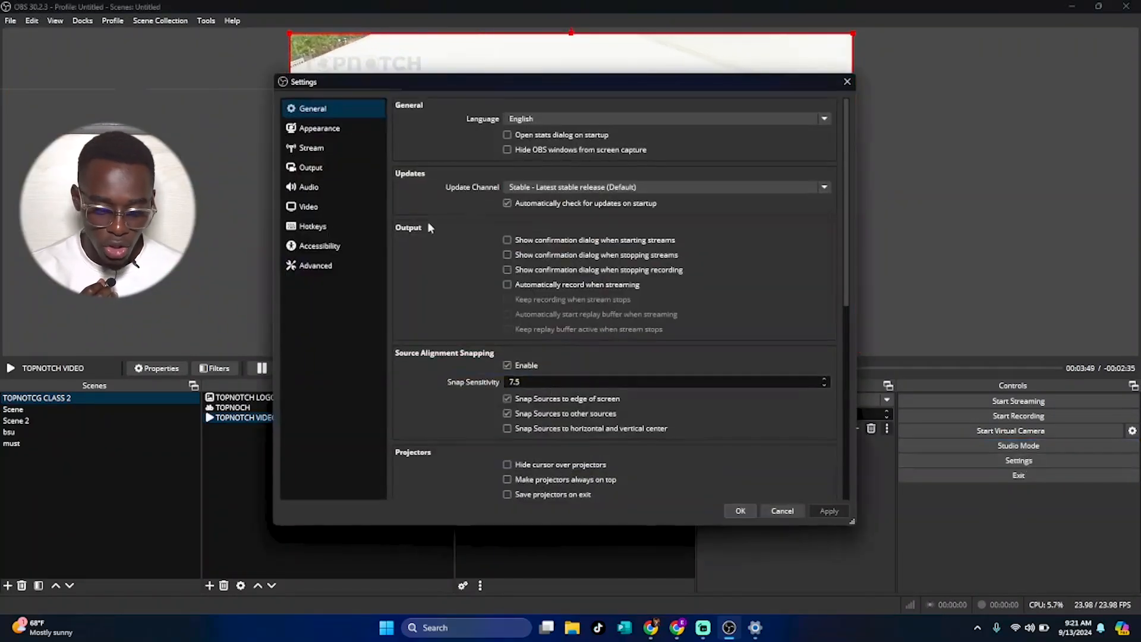
left_click(362, 130)
left_click(354, 144)
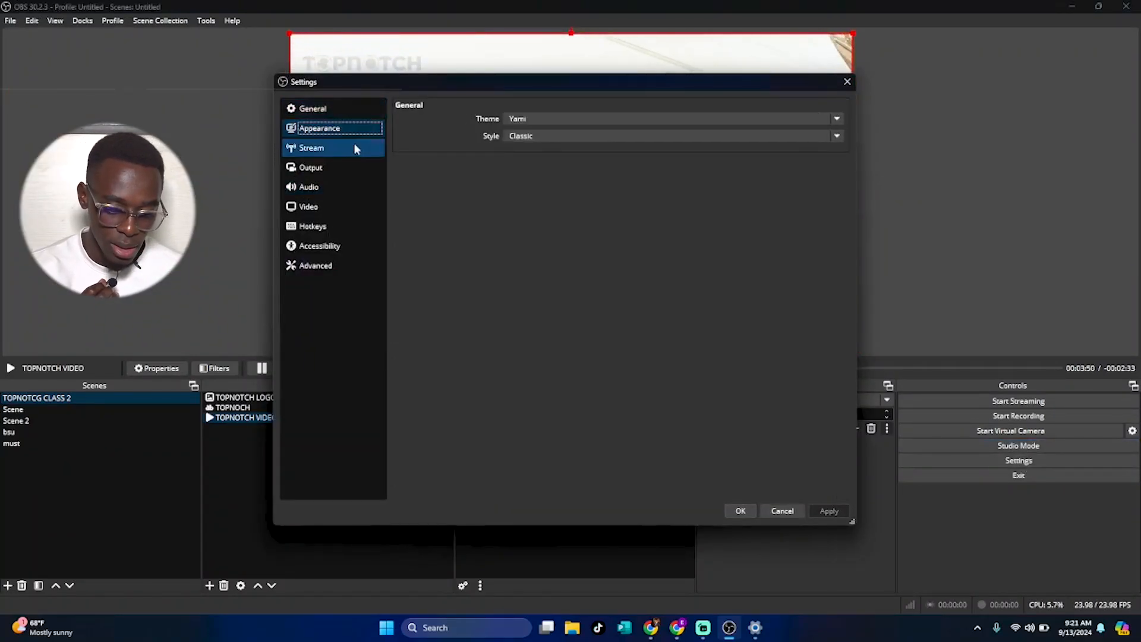
left_click(350, 167)
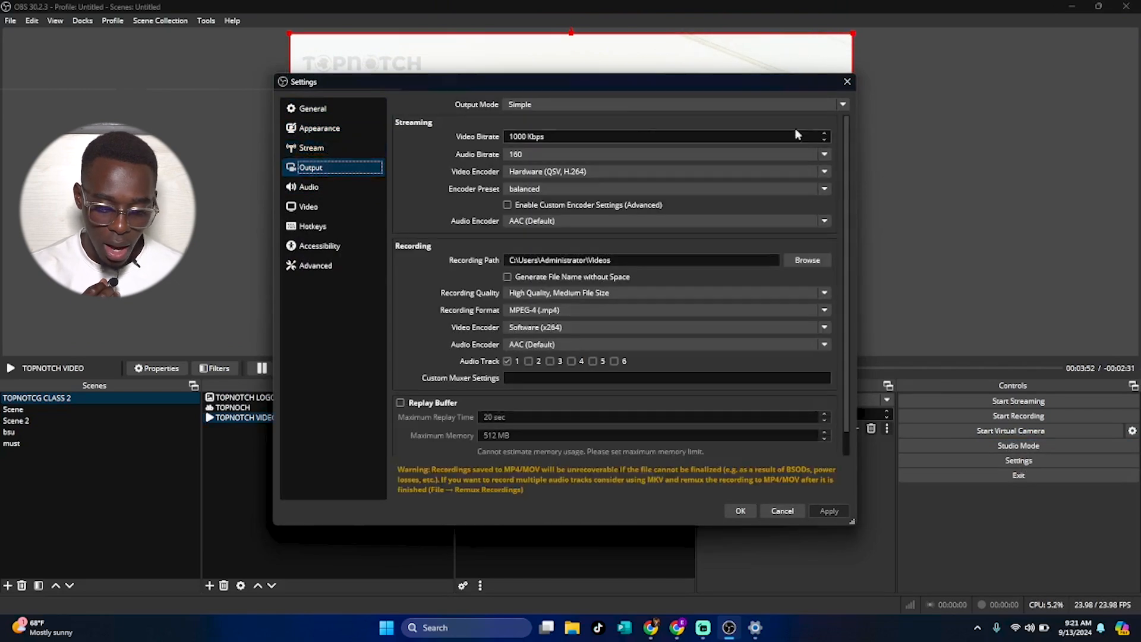
left_click(848, 80)
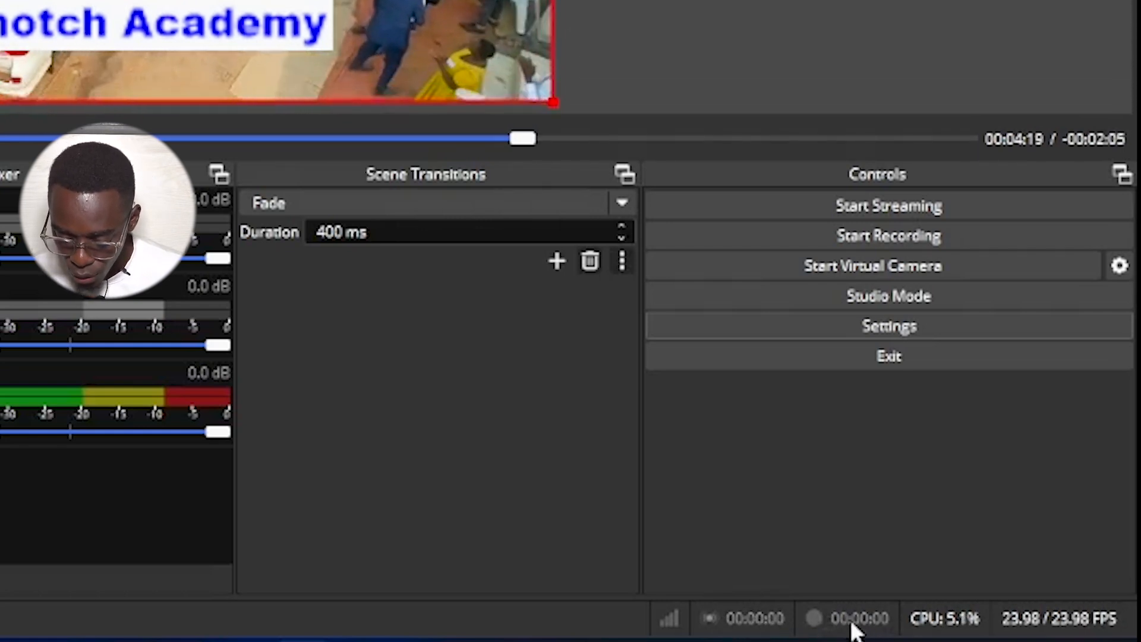
Start recording and streaming, then stop both the stream and the recording.
left_click(843, 237)
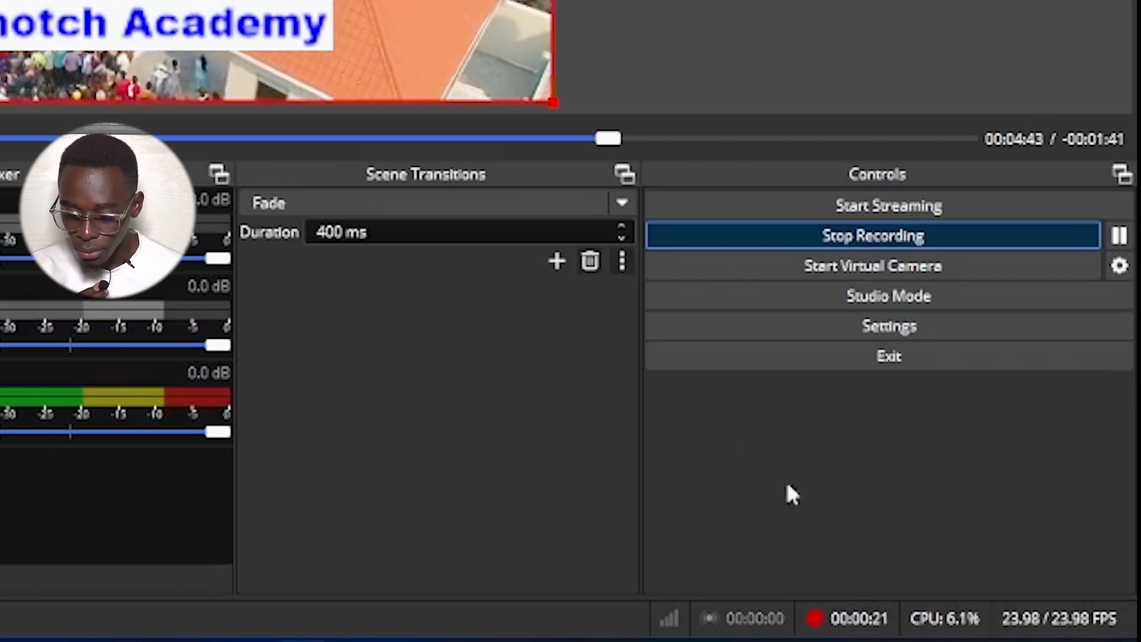
left_click(832, 208)
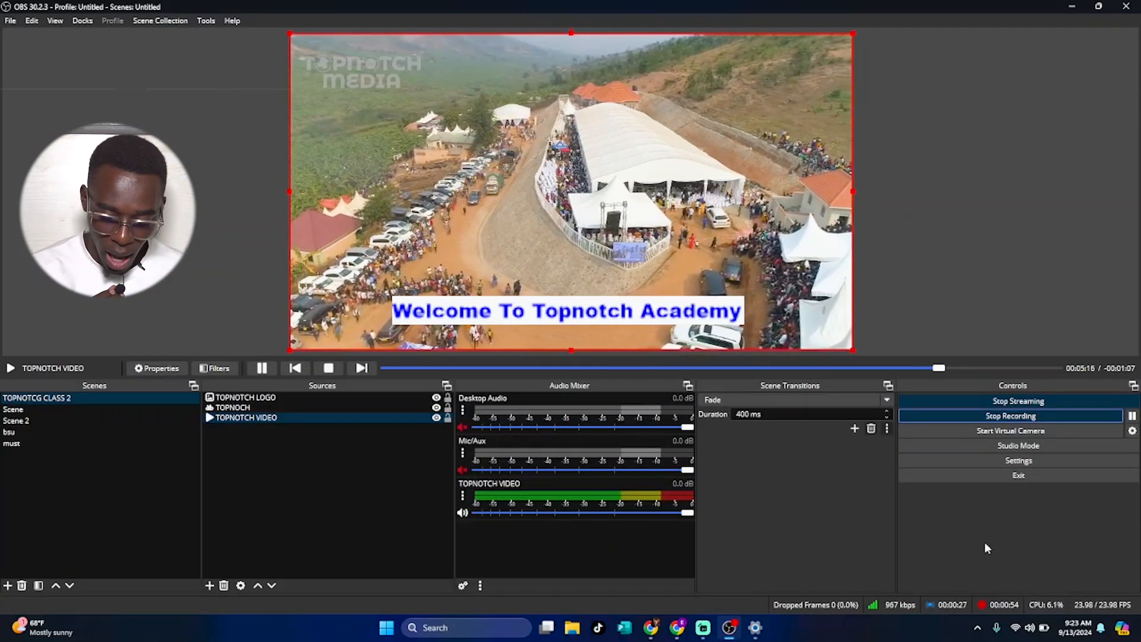
left_click(1013, 401)
left_click(1021, 416)
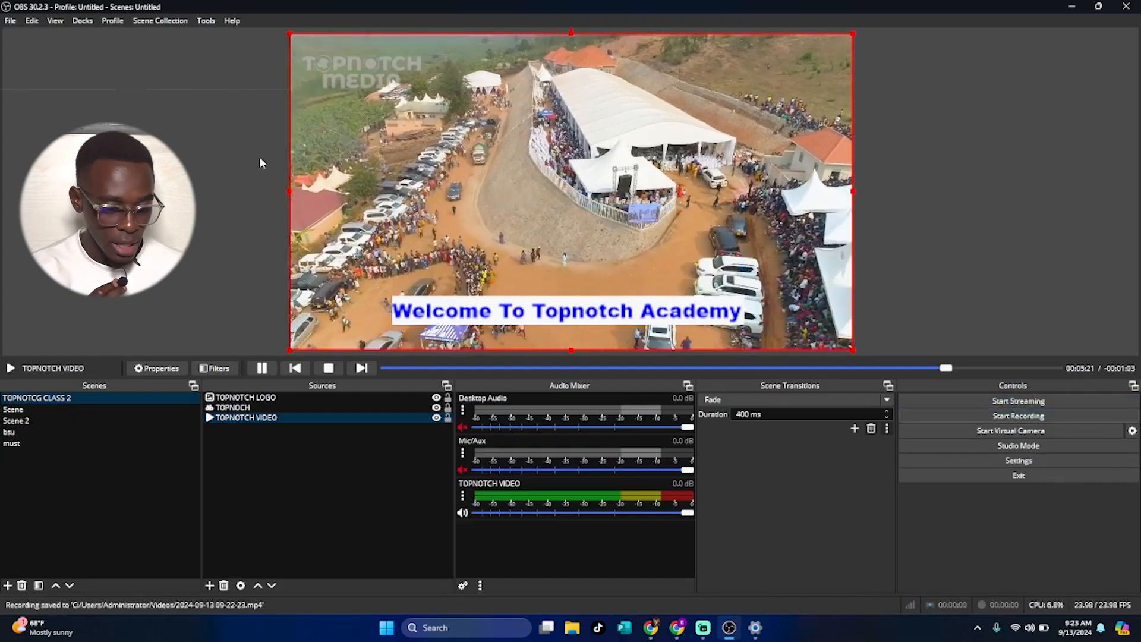
Look through the File, Profile and Scene Collection menus.
left_click(12, 21)
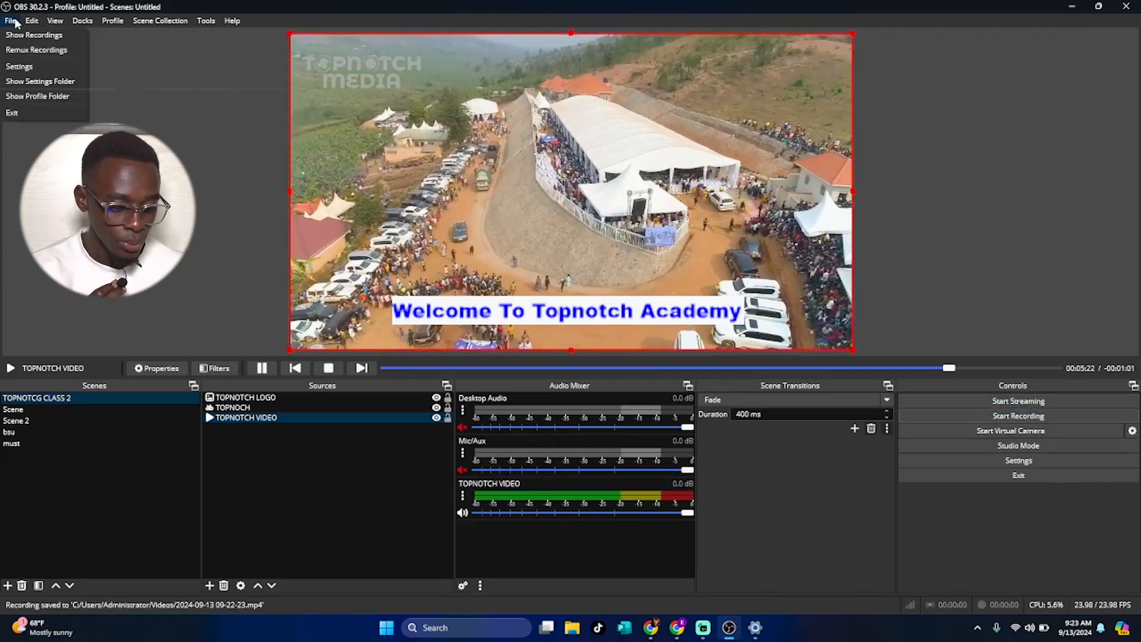
mouse_move(55, 22)
mouse_move(114, 24)
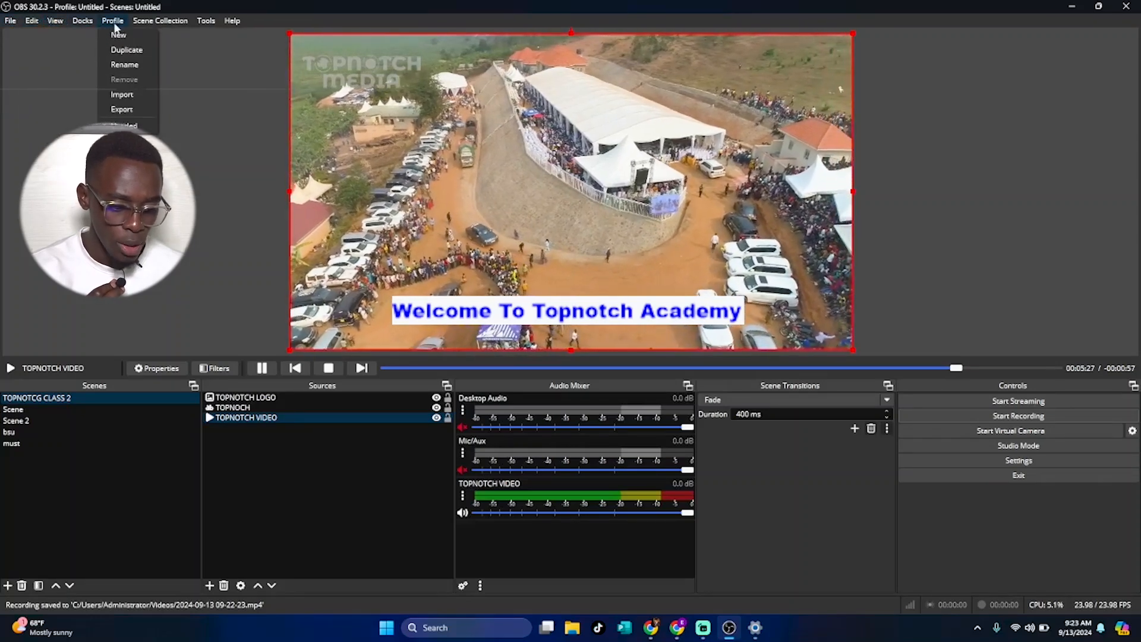
mouse_move(177, 23)
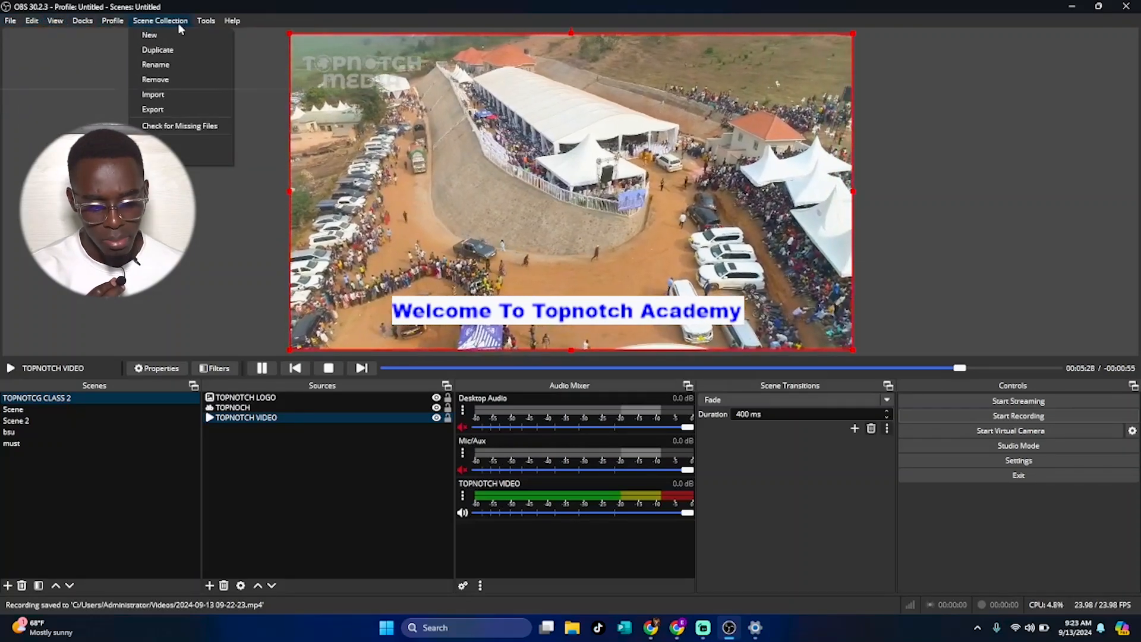
left_click(266, 503)
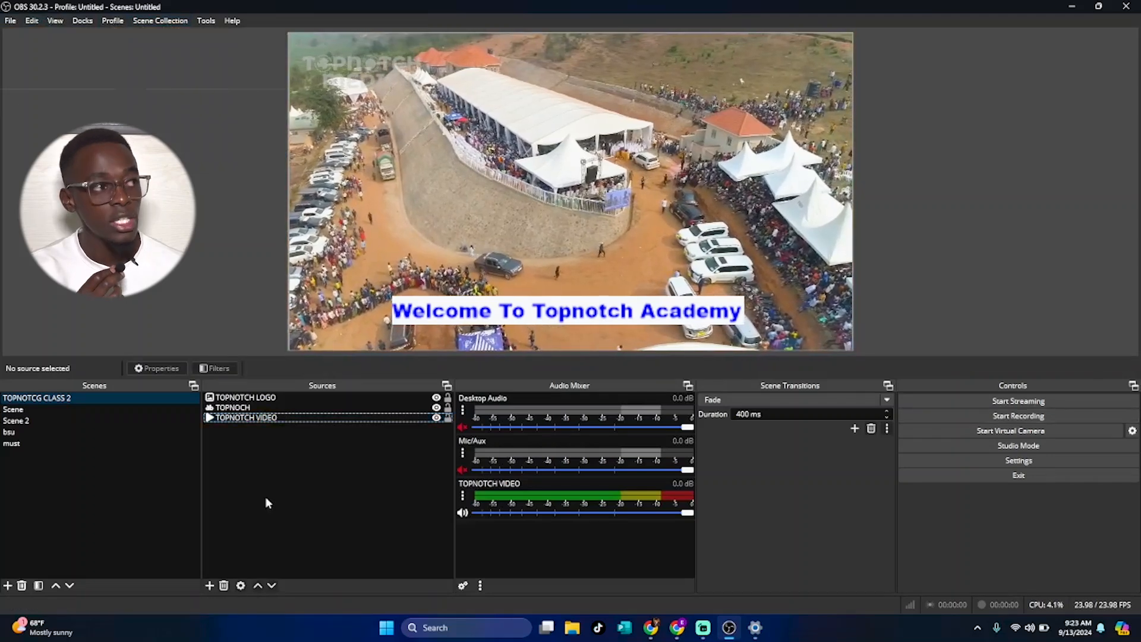